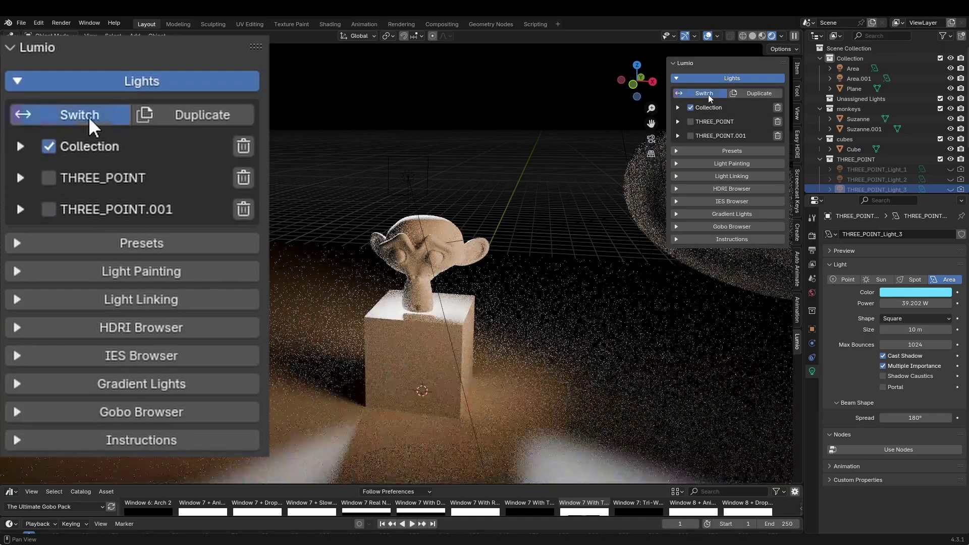
# Switch between the light collections in Lumio and apply the built-in tree gobo preset to the light
pyautogui.click(708, 95)
pyautogui.click(708, 95)
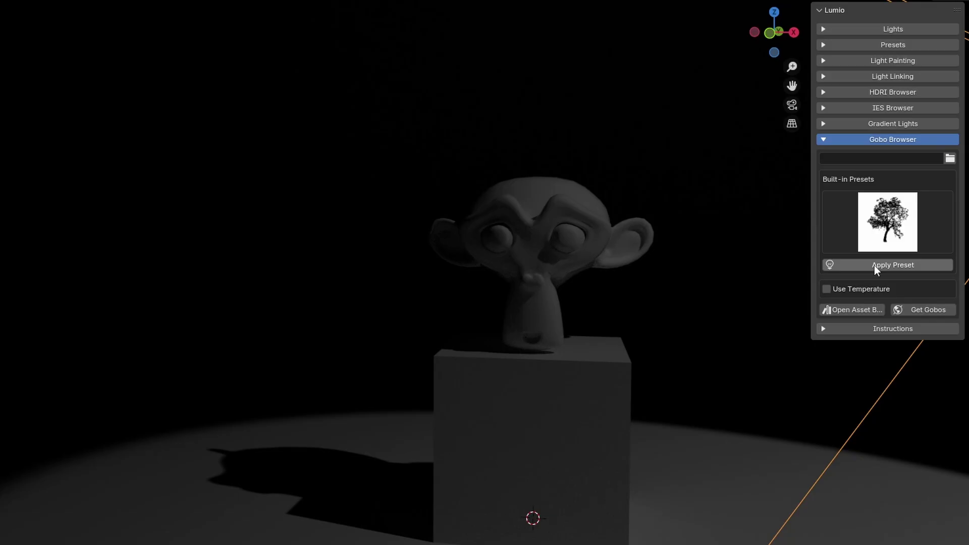
pyautogui.click(874, 264)
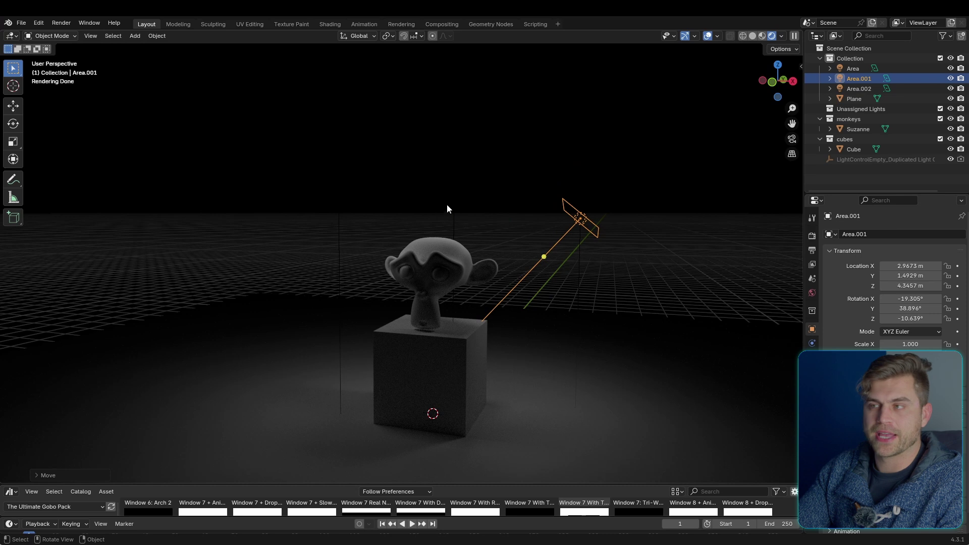
# Set the power of the area light directly above the monkey head to 31.5 W
pyautogui.keyDown('shift'); pyautogui.click(452, 166); pyautogui.keyUp('shift')
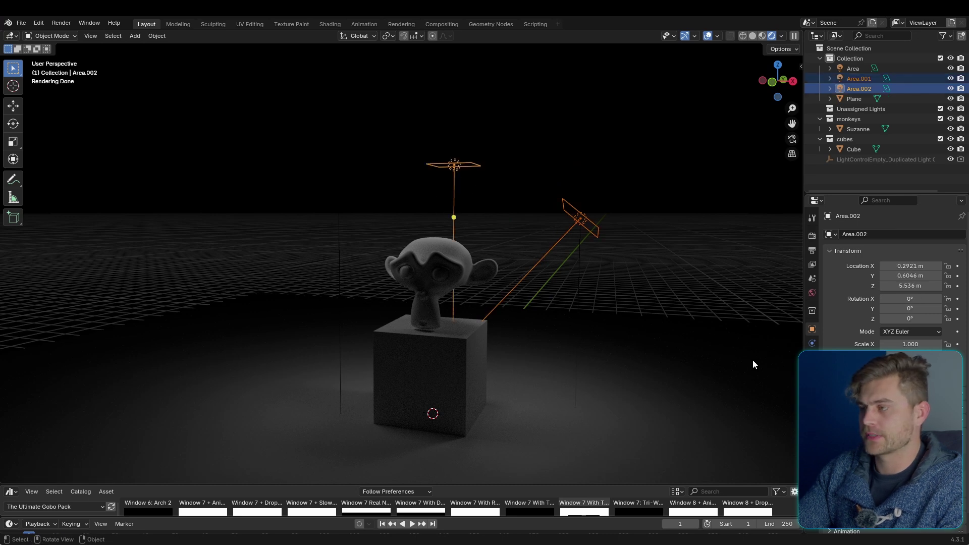
pyautogui.click(813, 343)
pyautogui.moveTo(905, 303)
pyautogui.mouseDown()
pyautogui.moveTo(934, 302)
pyautogui.moveTo(909, 303)
pyautogui.mouseUp()
pyautogui.click(581, 220)
# Rotate the area light on the far side from the angled light about the X axis and about the Z axis
pyautogui.click(339, 200)
pyautogui.press('r')
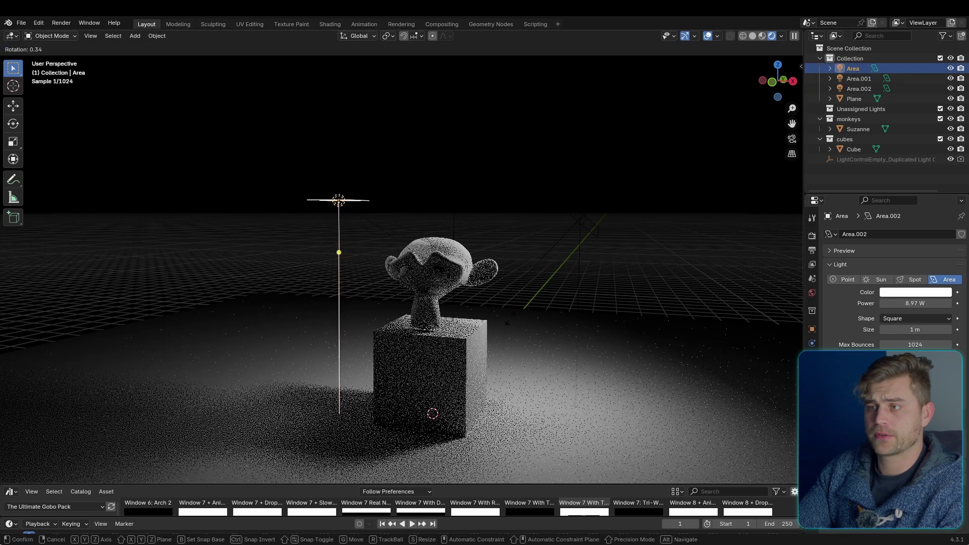
pyautogui.press('x')
pyautogui.click(544, 211)
pyautogui.press('r')
pyautogui.press('z')
pyautogui.click(444, 191)
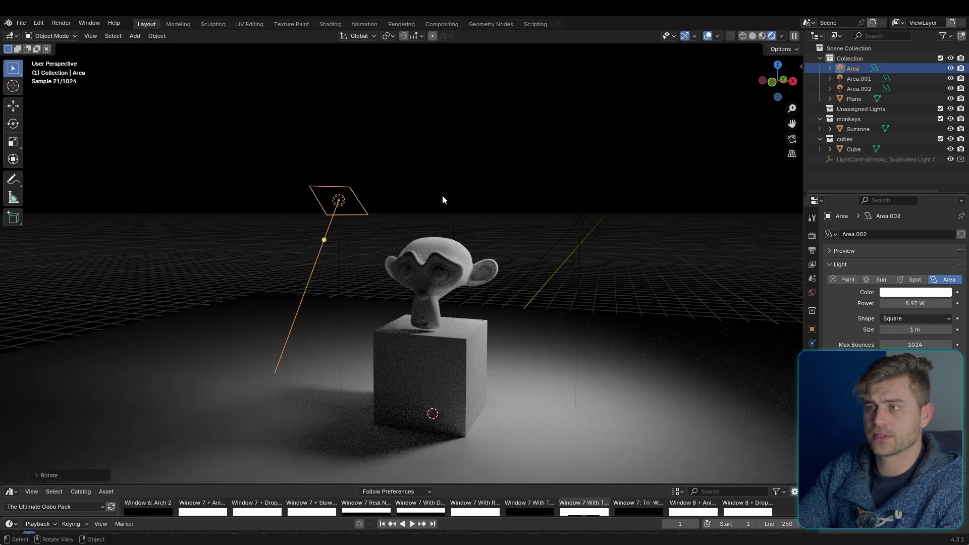
# Tilt the area light above the monkey head by rotating it about the X axis
pyautogui.click(453, 192)
pyautogui.press('r')
pyautogui.press('x')
pyautogui.click(482, 227)
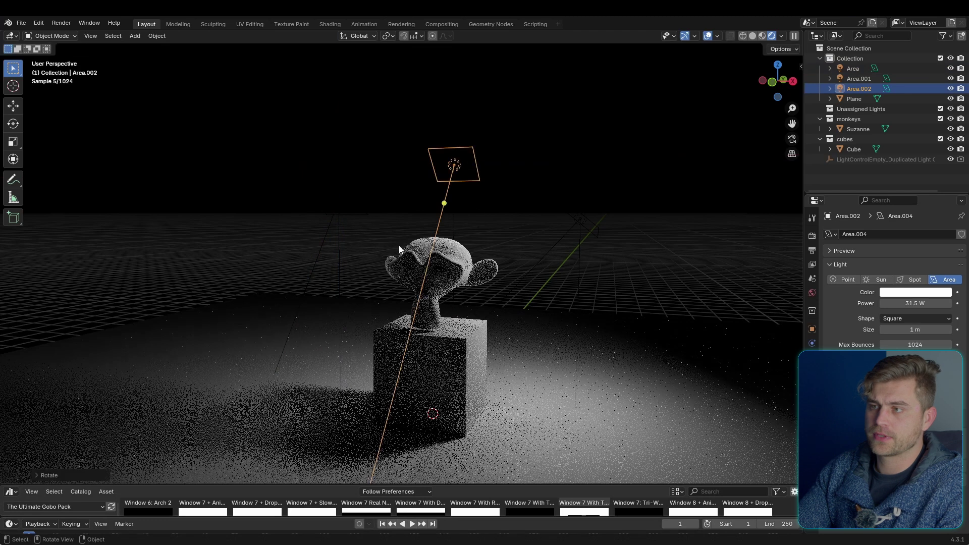
# Delete all three area lights from the scene
pyautogui.click(616, 196)
pyautogui.moveTo(634, 144); pyautogui.dragTo(243, 208)
pyautogui.press('x')
pyautogui.click(244, 208)
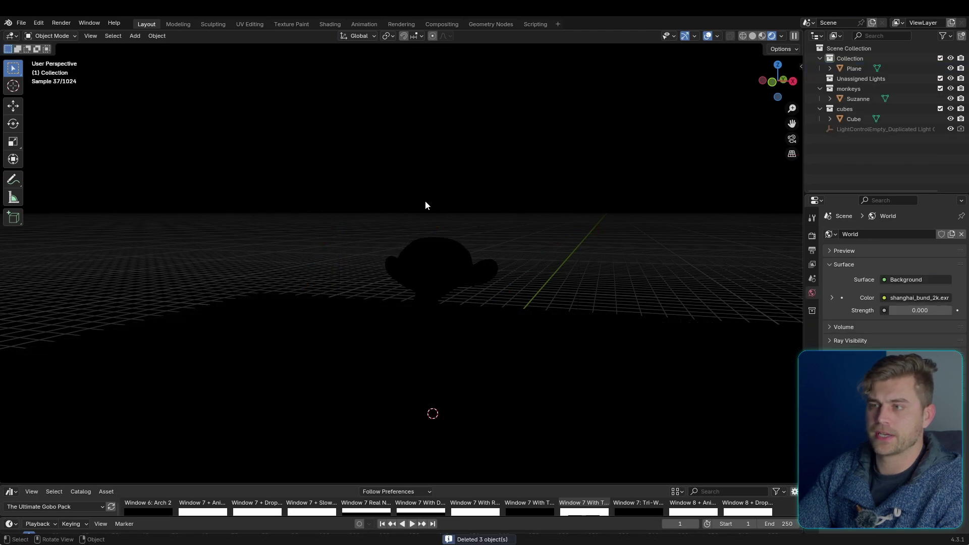
# Add a new area light and raise it along the Z axis to just above the monkey head
pyautogui.hotkey('shift', 'a')
pyautogui.moveTo(432, 202)
pyautogui.click(489, 237)
pyautogui.press('g')
pyautogui.press('z')
pyautogui.click(441, 127)
pyautogui.keyDown('shift'); pyautogui.moveTo(447, 211); pyautogui.dragTo(444, 215, button='middle'); pyautogui.keyUp('shift')
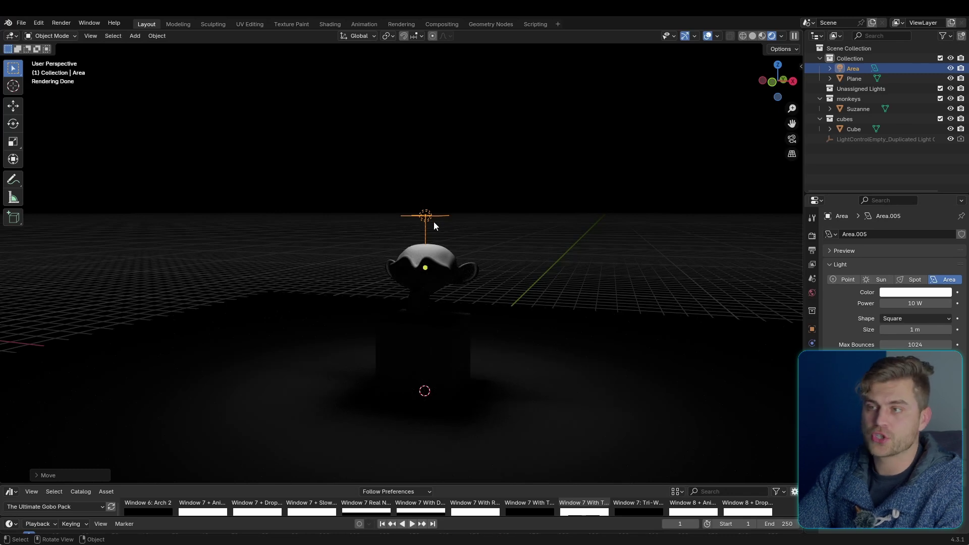
# Light-paint the new area light onto the monkey in Back Light mode and raise its power to 398.23 W
pyautogui.hotkey('shift', 't')
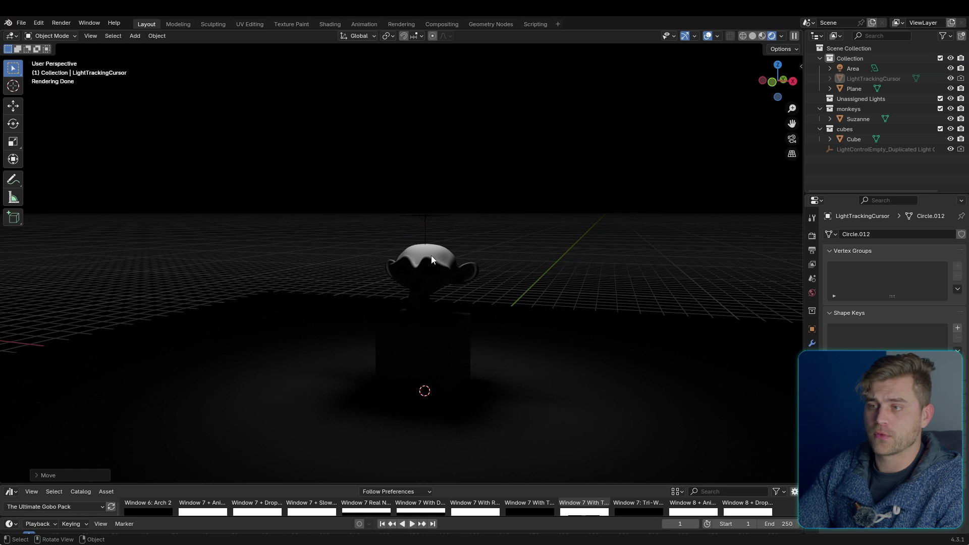
pyautogui.hotkey('shift', 't')
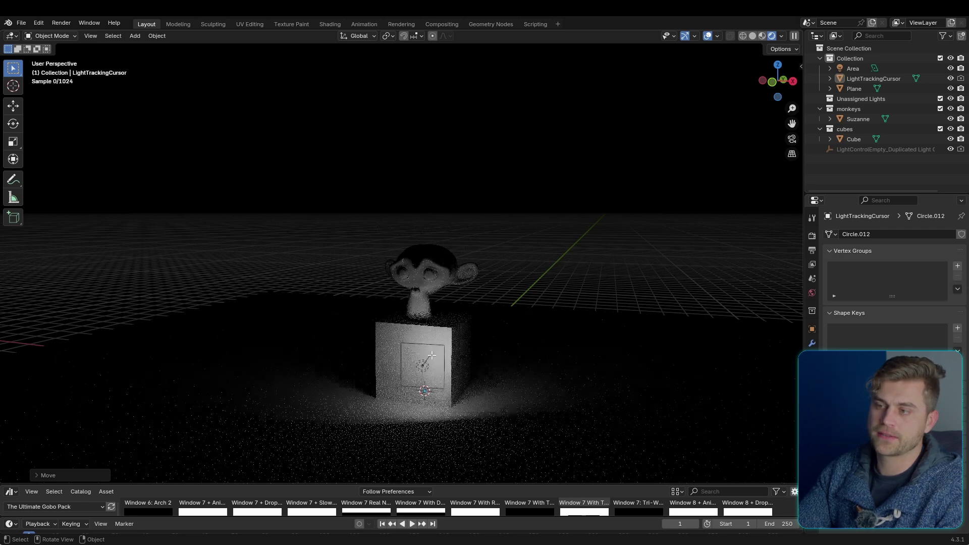
pyautogui.press('b')
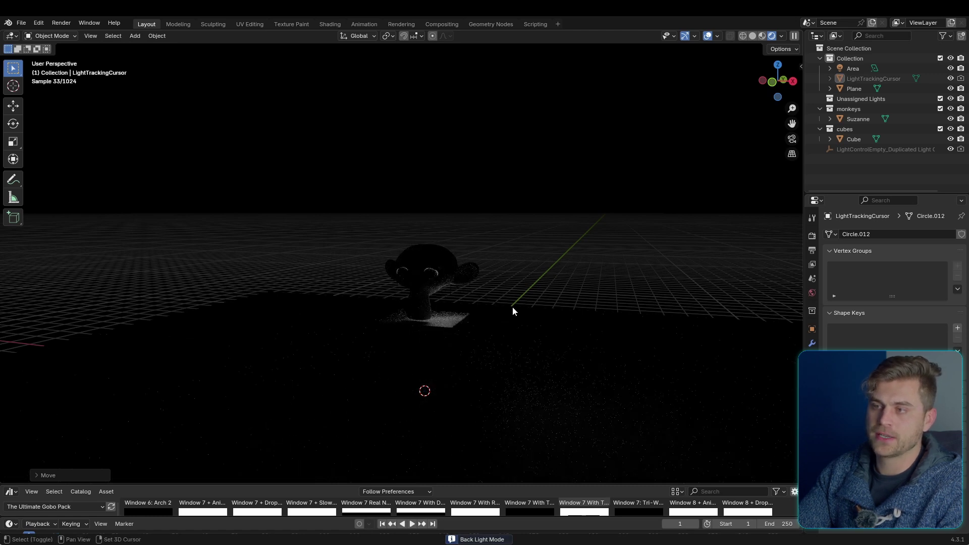
pyautogui.keyDown('shift'); pyautogui.moveTo(515, 274); pyautogui.dragTo(522, 312); pyautogui.keyUp('shift')
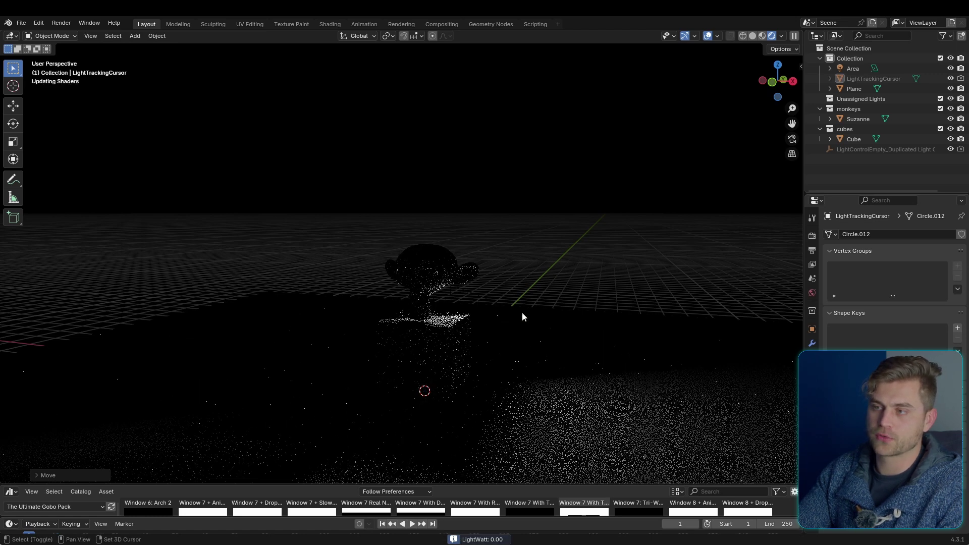
pyautogui.click(432, 278)
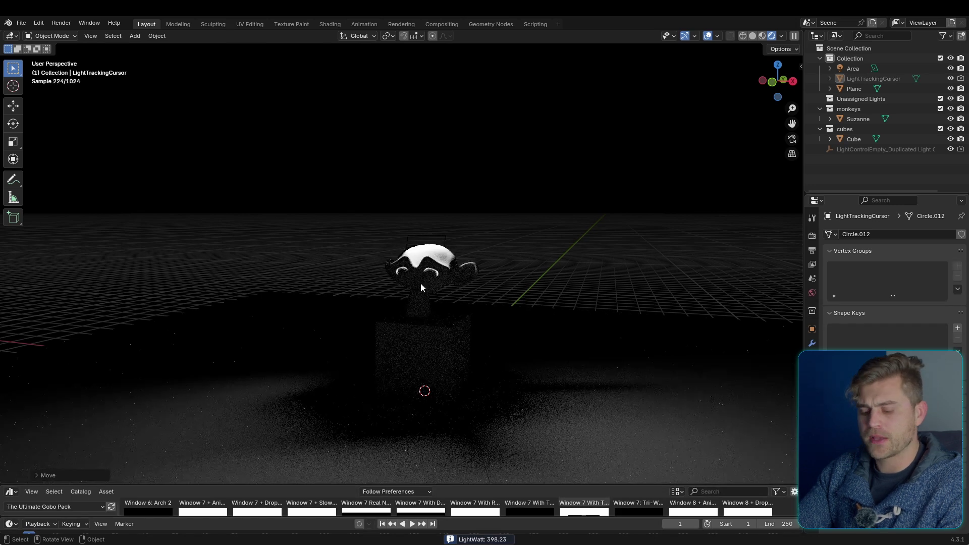
# Rotate the light around a pivot point on the monkey's face using Rotation mode
pyautogui.press('r')
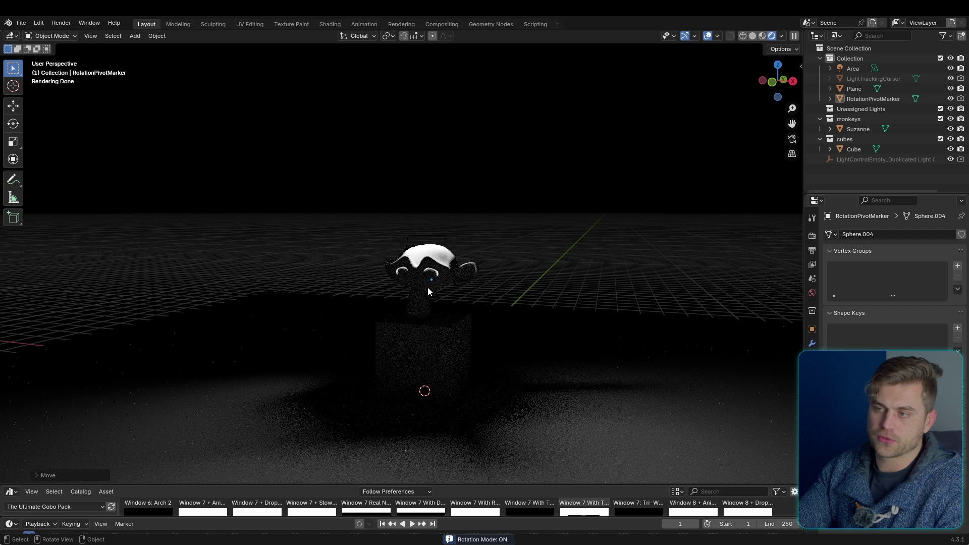
pyautogui.moveTo(436, 268); pyautogui.dragTo(448, 293)
pyautogui.scroll(5, 456, 327)
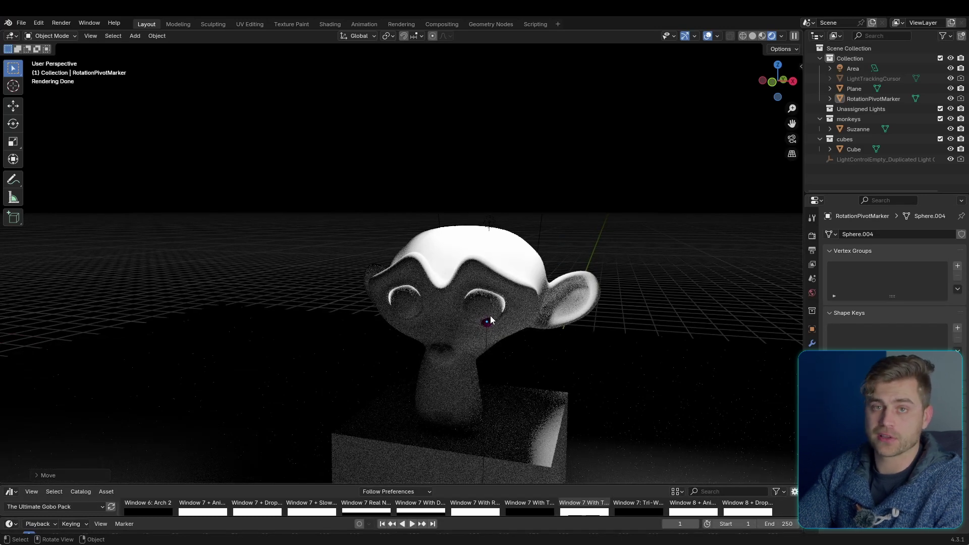
pyautogui.press('r')
pyautogui.moveTo(481, 290); pyautogui.dragTo(498, 301)
# Light the monkey's face in Front Light mode and enlarge the area light to about 5.28 m
pyautogui.press('f')
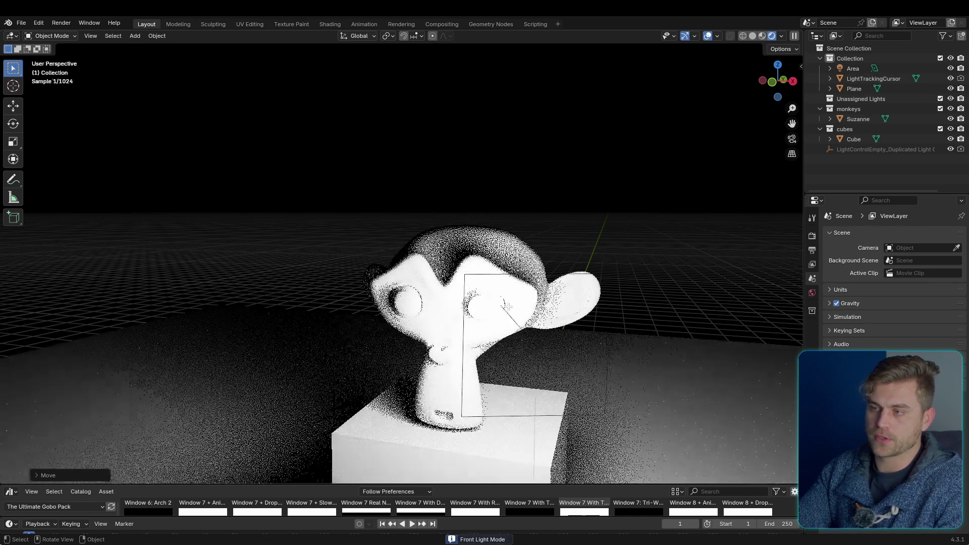
pyautogui.scroll(-3, 504, 307)
pyautogui.moveTo(498, 299); pyautogui.dragTo(445, 285, button='middle')
pyautogui.keyDown('ctrl'); pyautogui.scroll(3, 527, 287); pyautogui.keyUp('ctrl')
pyautogui.scroll(-2, 528, 283)
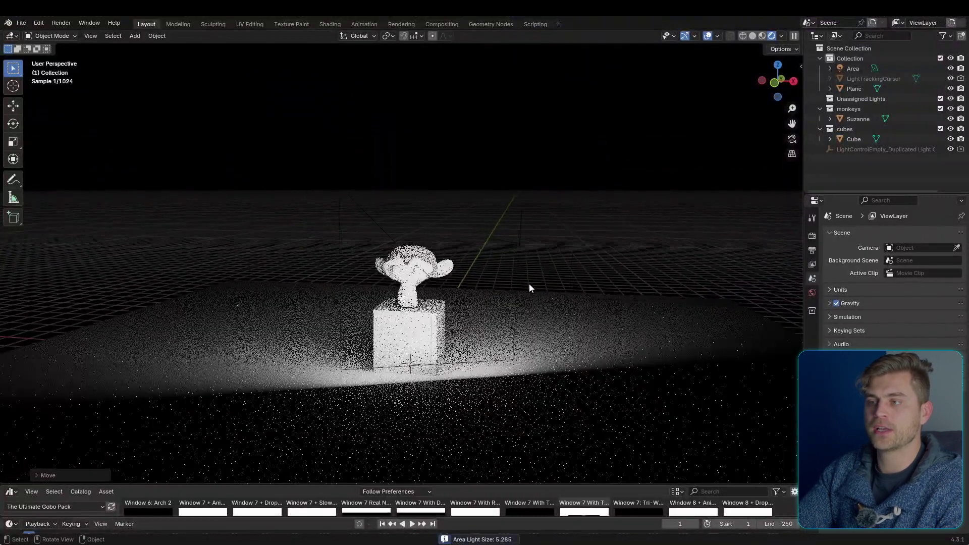
# Reposition the large front light to about (2.37, -5.14, 2.89) and select it
pyautogui.moveTo(529, 283); pyautogui.dragTo(546, 280, button='middle')
pyautogui.keyDown('alt'); pyautogui.moveTo(485, 262); pyautogui.dragTo(481, 246); pyautogui.keyUp('alt')
pyautogui.click(535, 318)
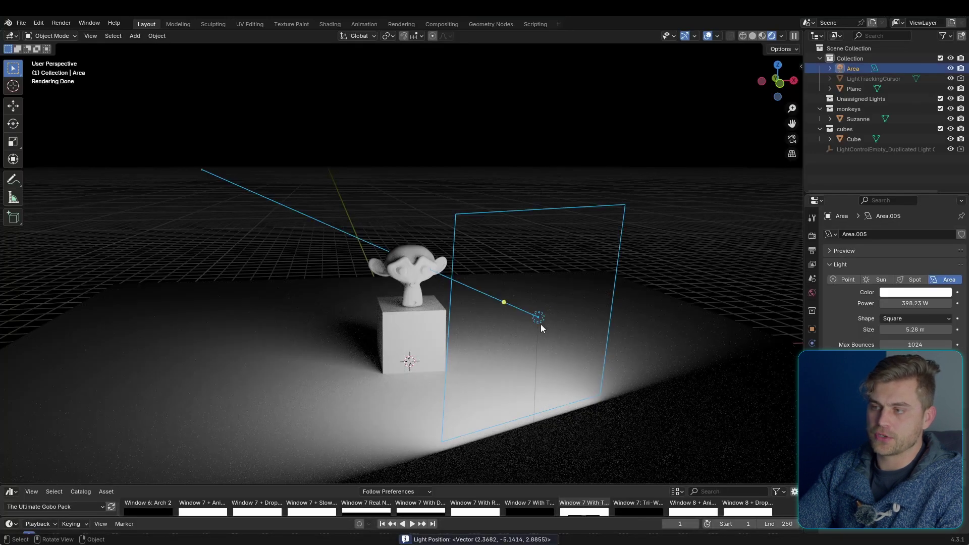
# Warm the front light by lowering its color temperature to 3600, finishing at a slightly cooler value
pyautogui.moveTo(533, 305); pyautogui.dragTo(502, 270, button='middle')
pyautogui.keyDown('shift'); pyautogui.scroll(-3, 500, 273); pyautogui.keyUp('shift')
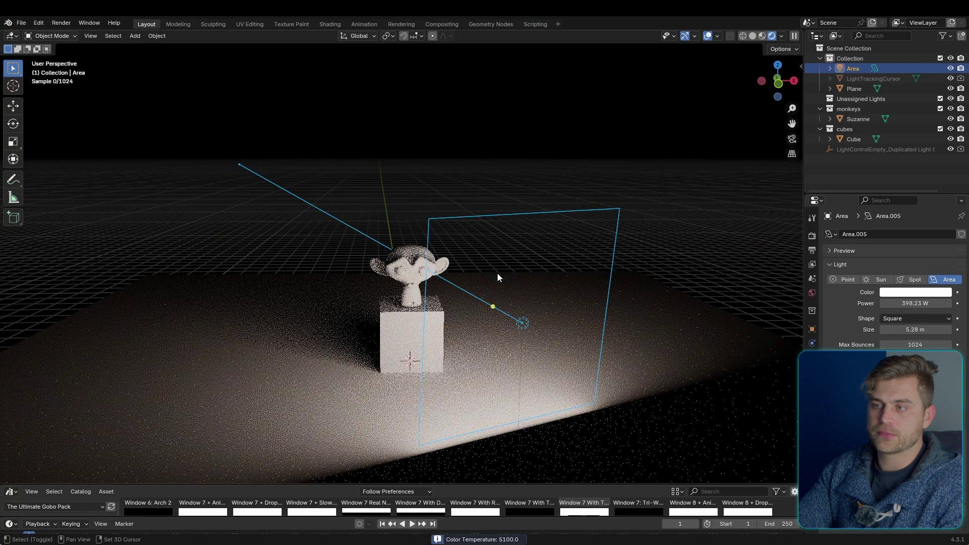
pyautogui.keyDown('shift'); pyautogui.scroll(-5, 497, 274); pyautogui.keyUp('shift')
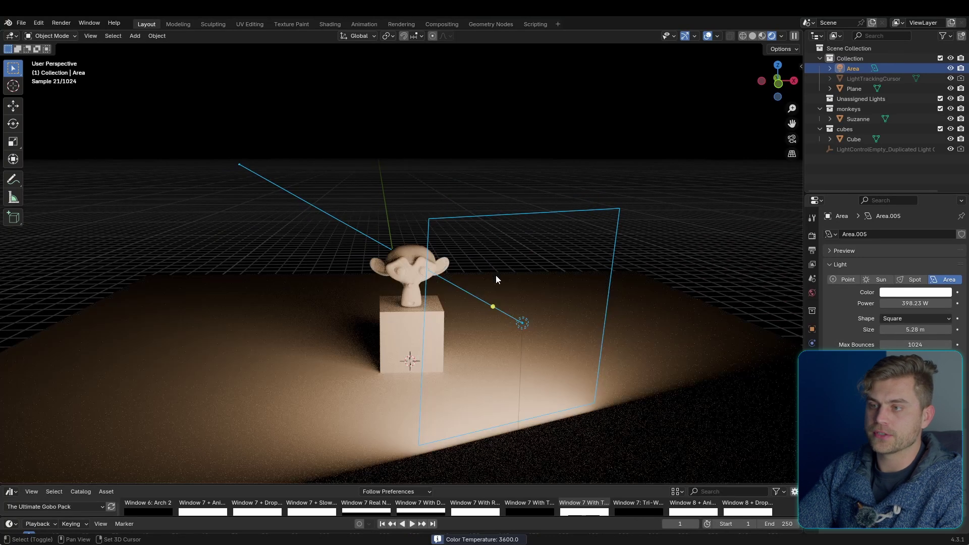
pyautogui.keyDown('shift'); pyautogui.scroll(3, 496, 275); pyautogui.keyUp('shift')
# Narrow the front light's spread to about 1.34
pyautogui.moveTo(496, 275); pyautogui.dragTo(451, 281, button='middle')
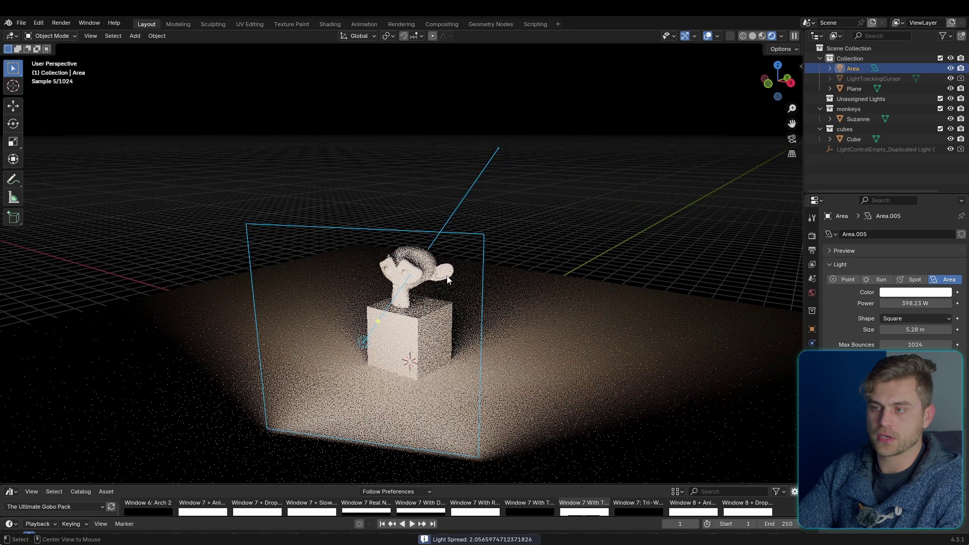
pyautogui.keyDown('ctrl'); pyautogui.scroll(-5, 447, 279); pyautogui.keyUp('ctrl')
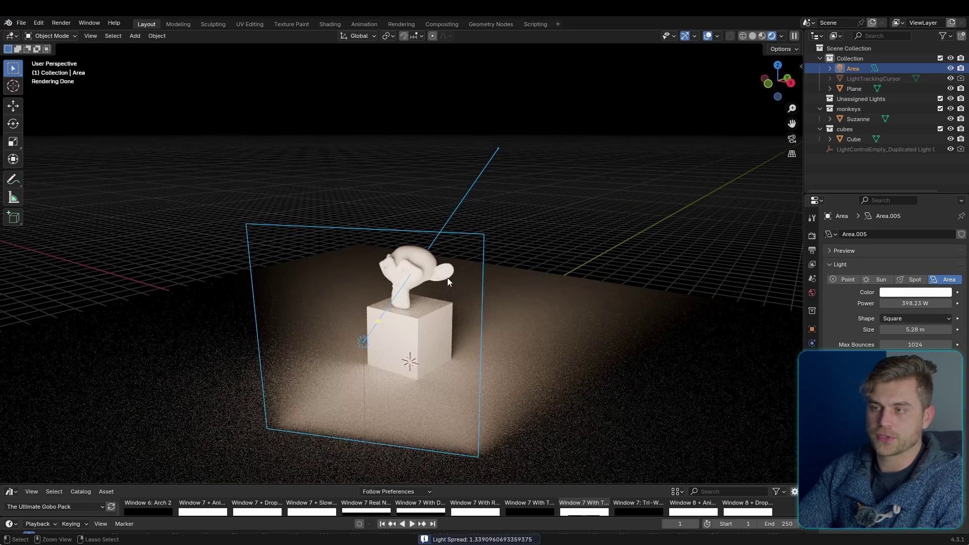
pyautogui.moveTo(453, 278); pyautogui.dragTo(557, 329, button='middle')
pyautogui.press('r')
pyautogui.press('z')
pyautogui.rightClick(516, 301)
pyautogui.scroll(3, 516, 301)
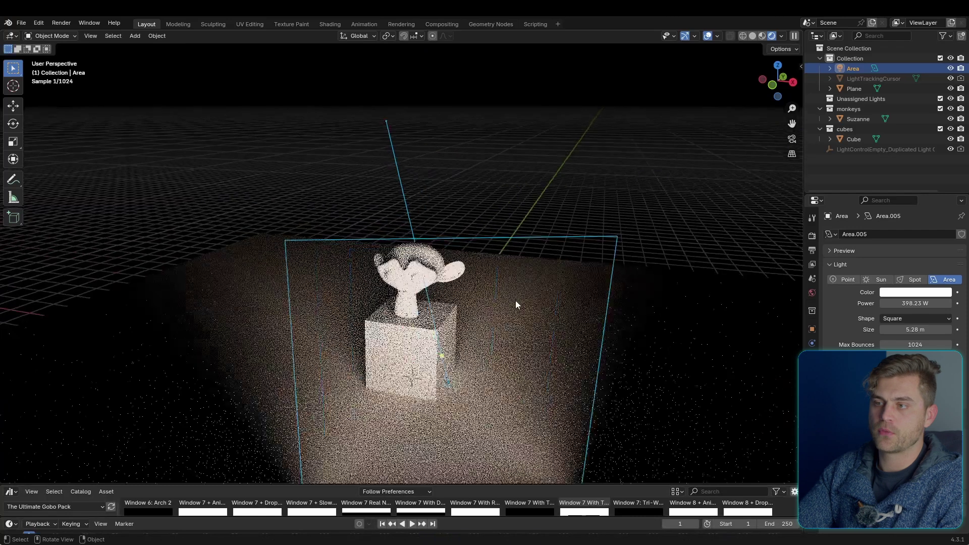
pyautogui.scroll(-3, 516, 301)
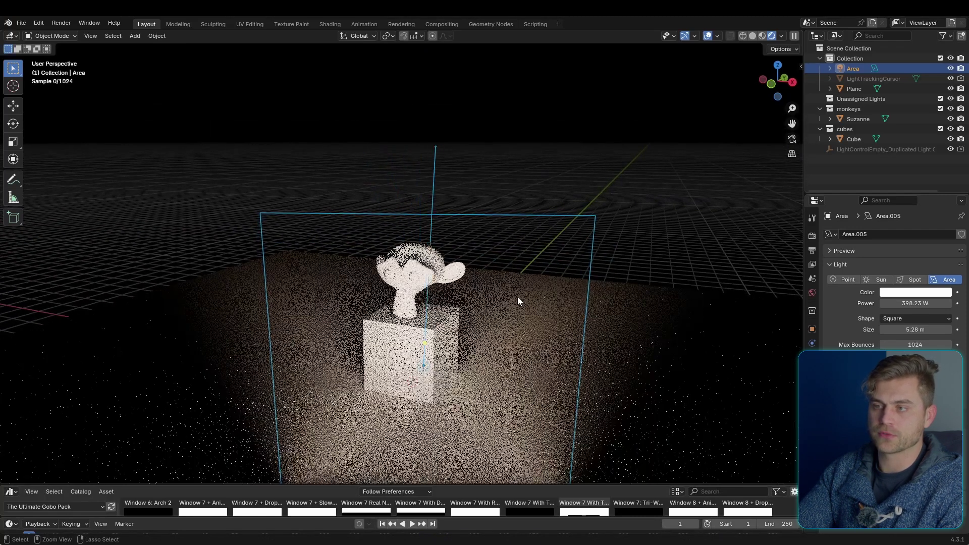
# Add a second area light and light-paint it behind the monkey head in Back Light mode
pyautogui.moveTo(518, 302); pyautogui.dragTo(558, 321, button='middle')
pyautogui.hotkey('shift', 'a')
pyautogui.click(595, 339)
pyautogui.hotkey('shift', 't')
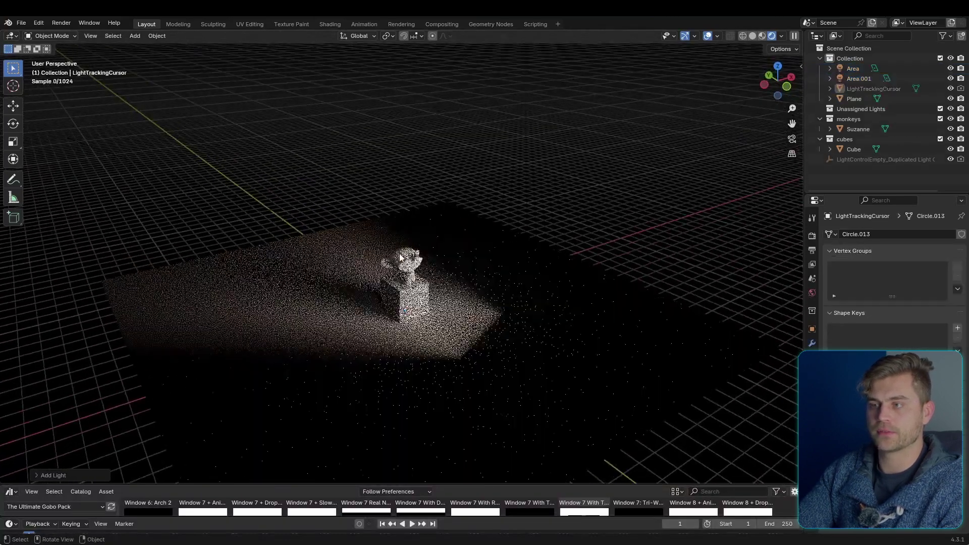
pyautogui.moveTo(475, 283); pyautogui.dragTo(404, 263, button='middle')
pyautogui.keyDown('ctrl'); pyautogui.moveTo(404, 323); pyautogui.dragTo(404, 255, button='middle'); pyautogui.keyUp('ctrl')
pyautogui.press('b')
pyautogui.click(404, 254)
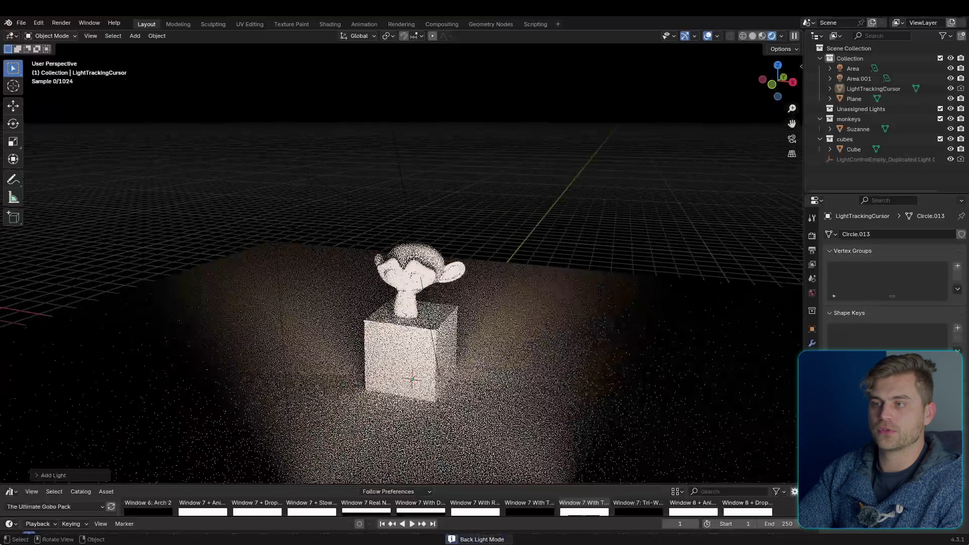
# Adjust the back light's power, aim it at the monkey head and set its spread to about 1.3
pyautogui.keyDown('shift'); pyautogui.scroll(-3, 543, 205); pyautogui.keyUp('shift')
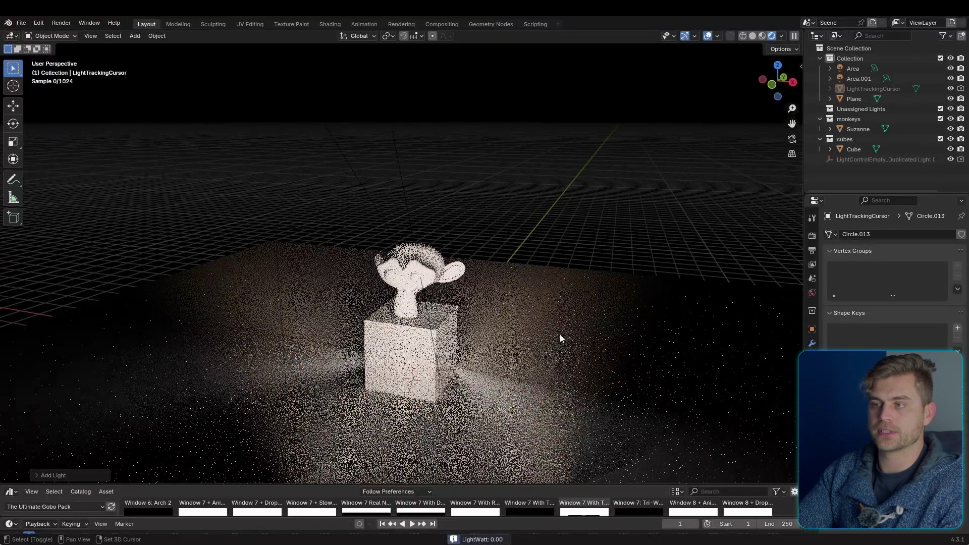
pyautogui.click(410, 268)
pyautogui.moveTo(411, 268); pyautogui.dragTo(424, 247, button='middle')
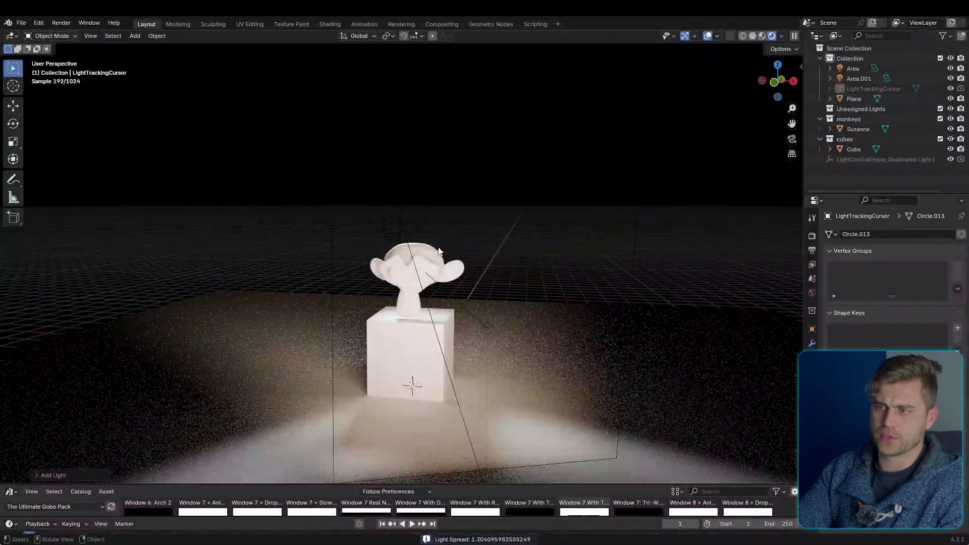
# Isolate the back light by hiding the non-selected lights, and restore all lights
pyautogui.moveTo(439, 248); pyautogui.dragTo(487, 267, button='middle')
pyautogui.hotkey('shift', 'h')
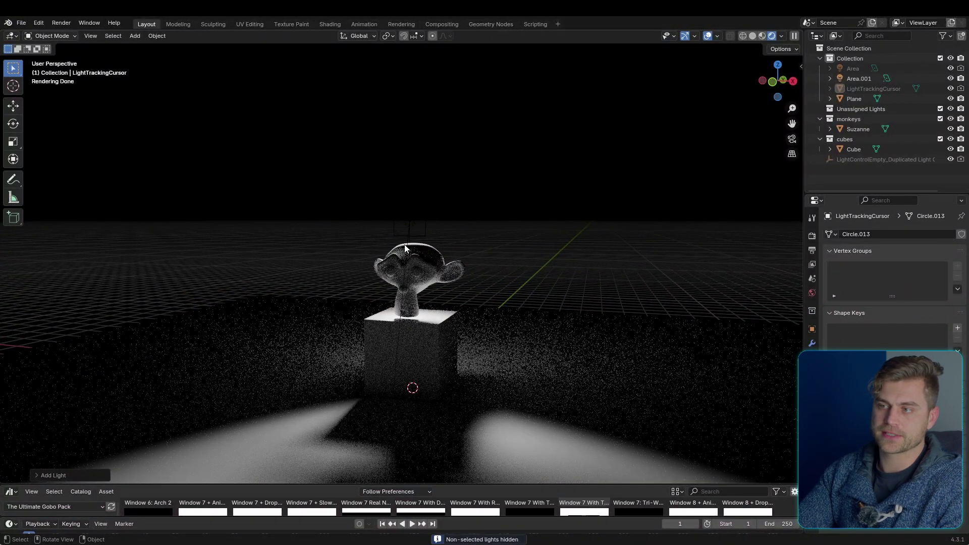
pyautogui.press('h')
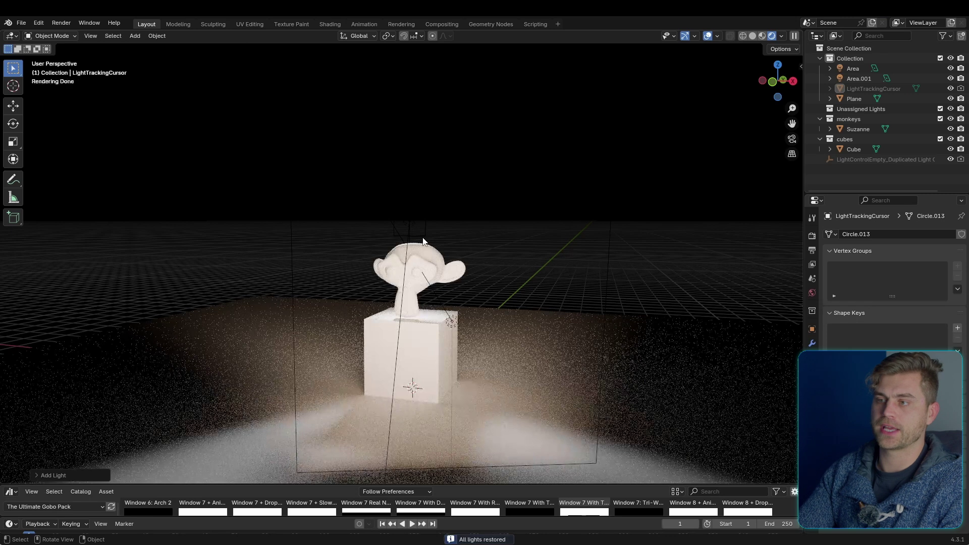
# Switch to the large front light, hide the other light and set the front light's power to 77.78 W
pyautogui.press('Tab')
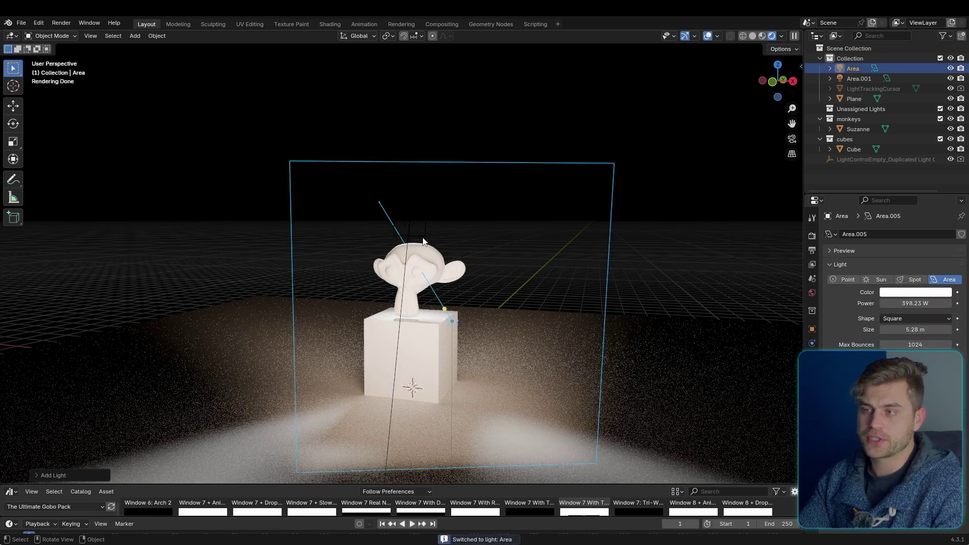
pyautogui.hotkey('shift', 'h')
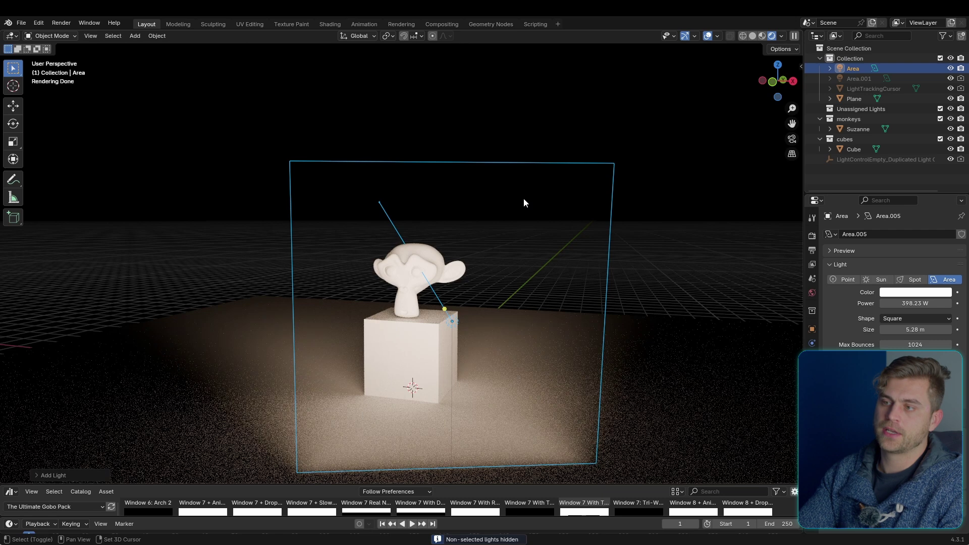
pyautogui.keyDown('shift'); pyautogui.scroll(-8, 524, 251); pyautogui.keyUp('shift')
pyautogui.keyDown('shift'); pyautogui.scroll(3, 523, 247); pyautogui.keyUp('shift')
pyautogui.keyDown('shift'); pyautogui.scroll(-2, 523, 250); pyautogui.keyUp('shift')
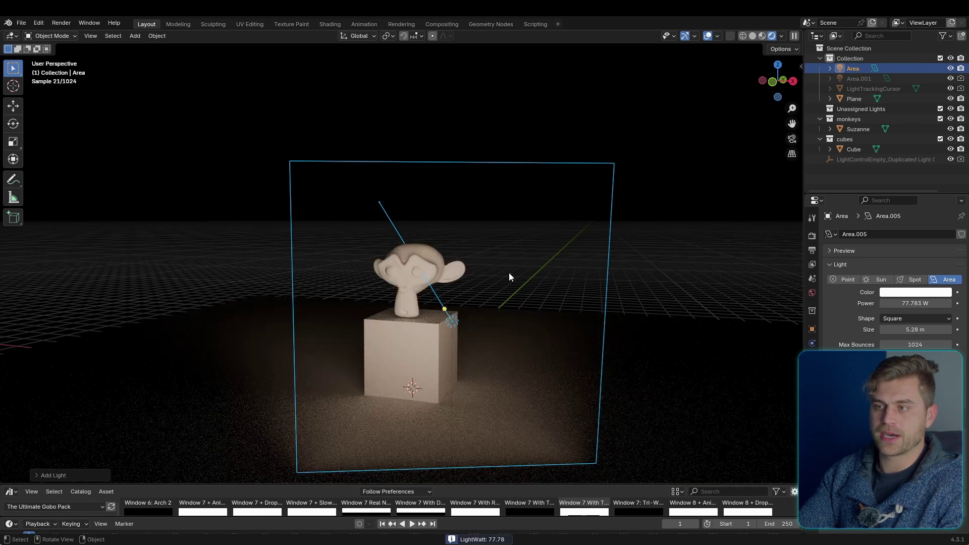
# Light-paint the large front light onto the side of the monkey head in Front Light mode, and restore all lights
pyautogui.moveTo(508, 273); pyautogui.dragTo(427, 275, button='middle')
pyautogui.press('e')
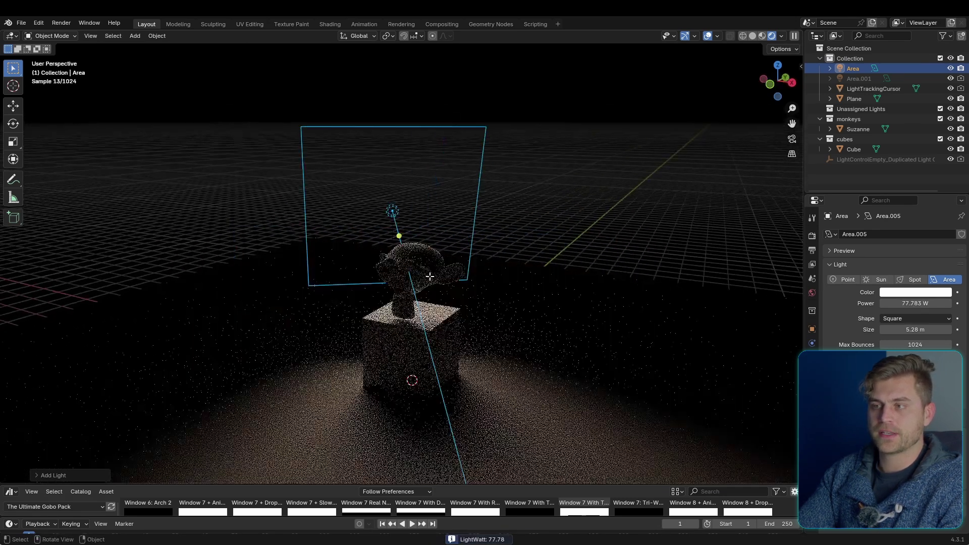
pyautogui.press('1')
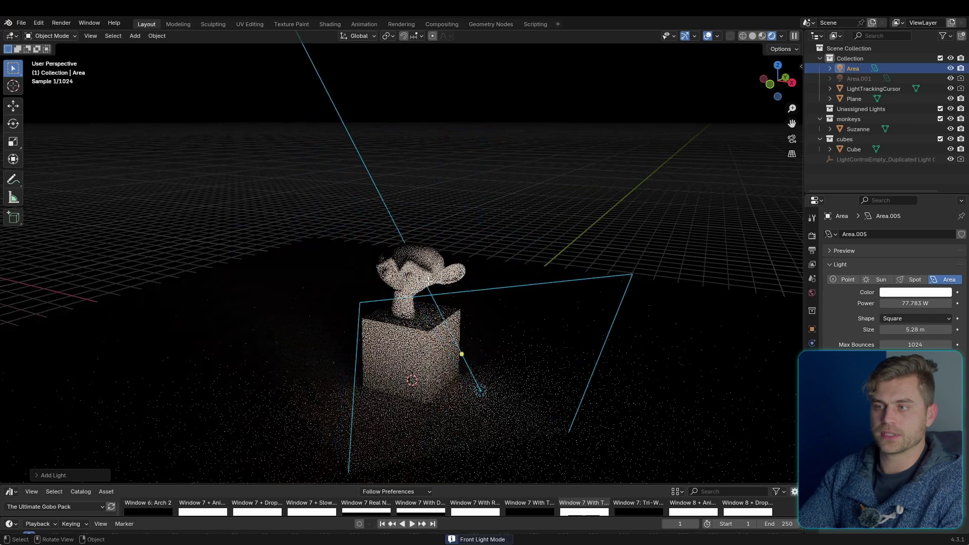
pyautogui.moveTo(439, 278); pyautogui.dragTo(468, 264, button='middle')
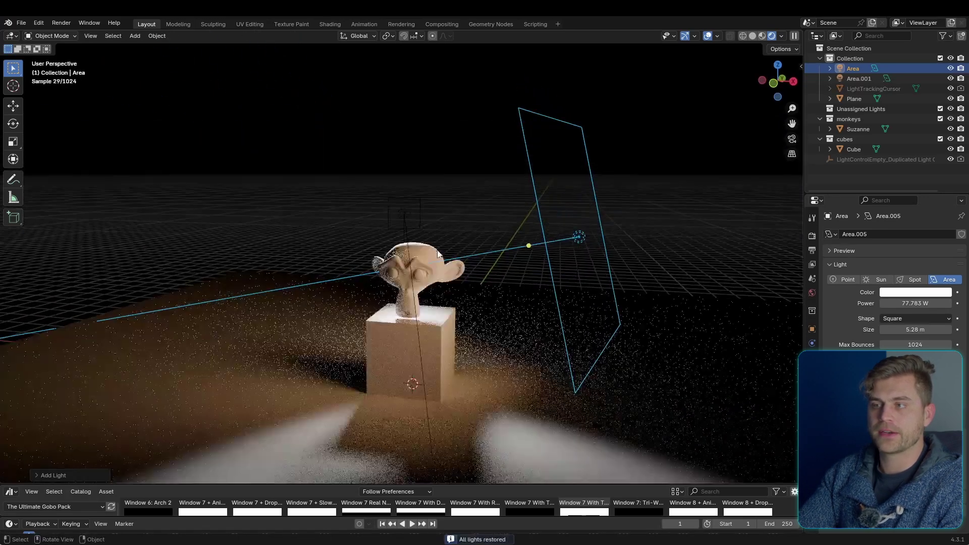
# Switch to the small back light, hide the other light to view it alone, and restore both lights
pyautogui.click(421, 217)
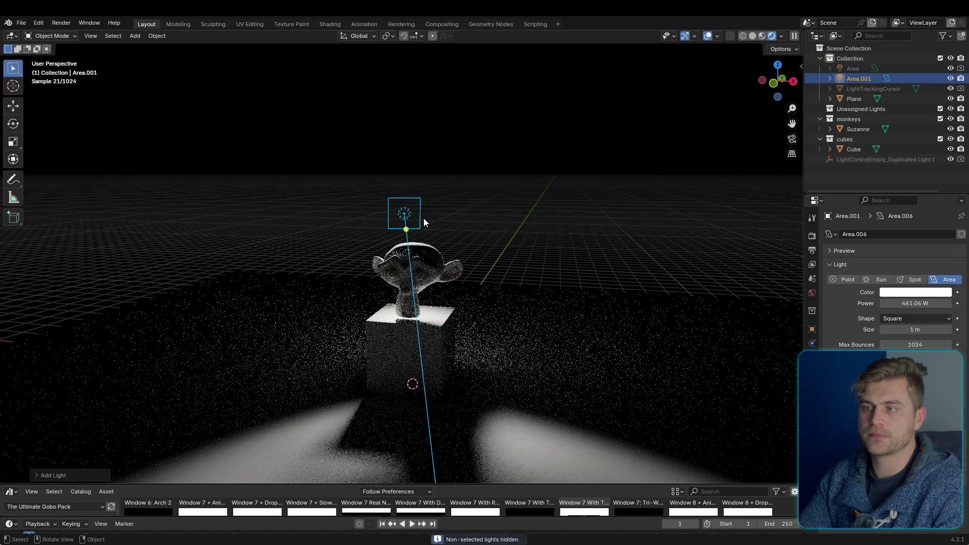
pyautogui.press('Right')
pyautogui.press('h')
pyautogui.press('Left')
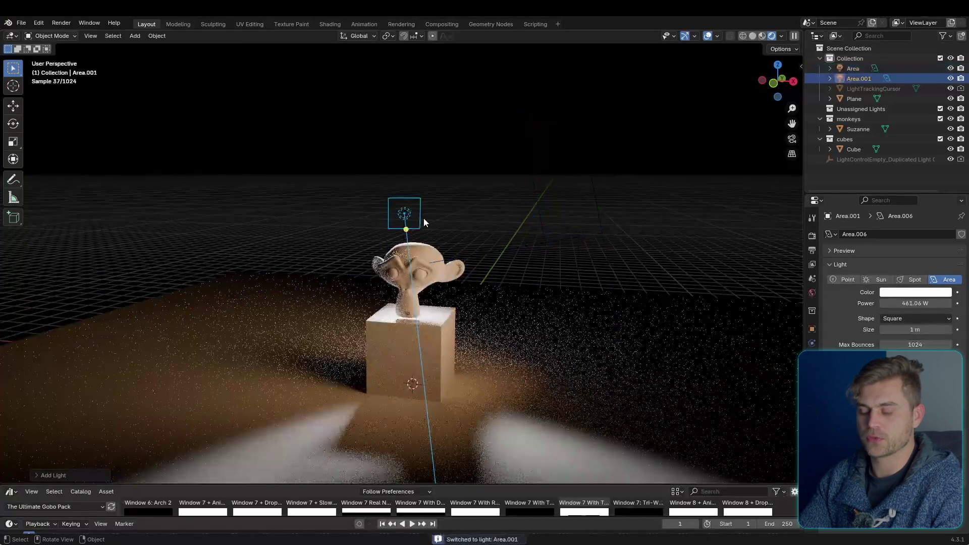
# Turn off the viewport overlays, compare the back light alone with all lights on, and turn the overlays back on
pyautogui.hotkey('shift', 'alt', 'z')
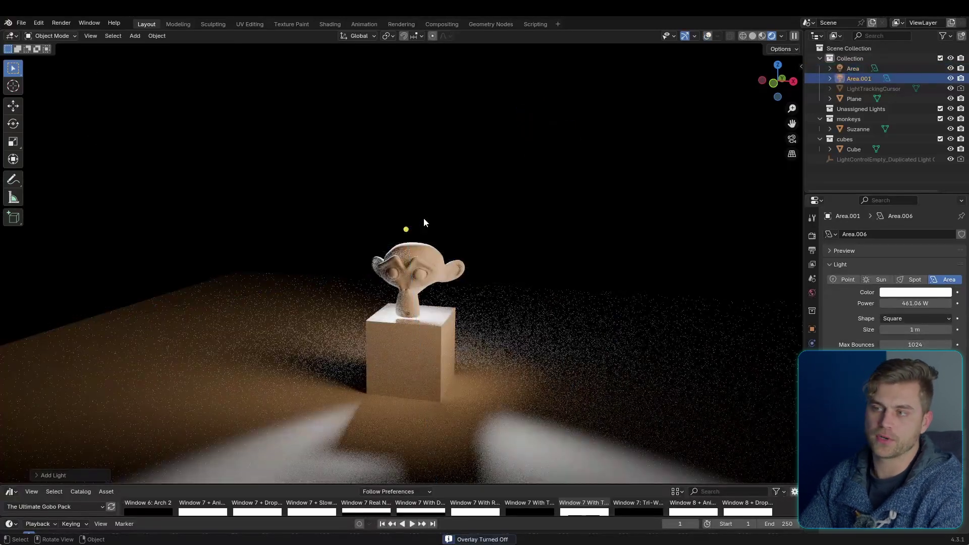
pyautogui.press('h')
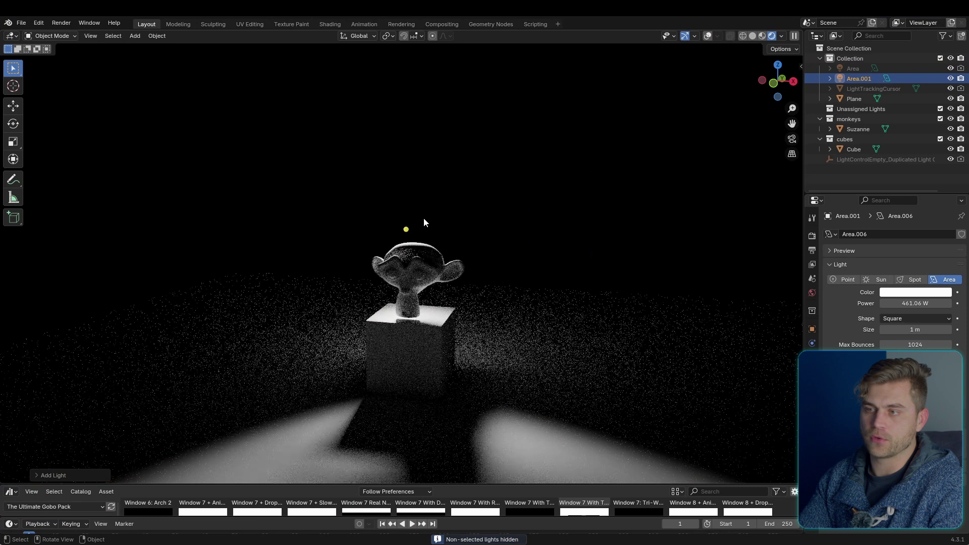
pyautogui.press('h')
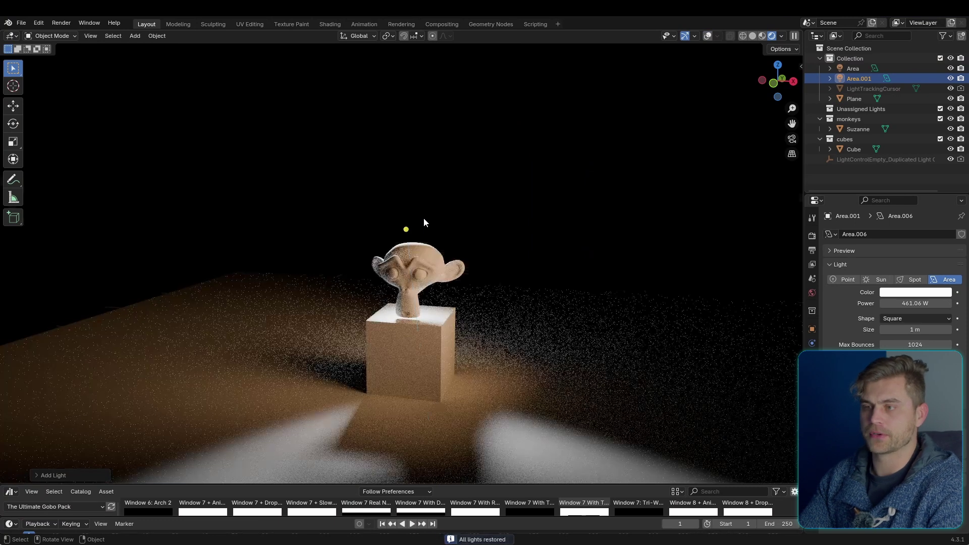
pyautogui.hotkey('shift', 'alt', 'z')
pyautogui.moveTo(456, 238); pyautogui.dragTo(450, 237, button='middle')
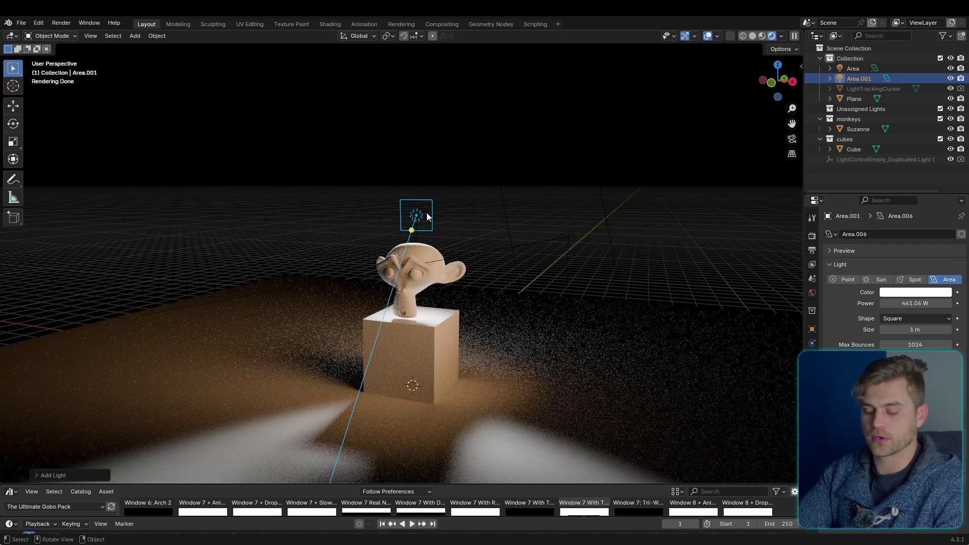
# View the scene from the back light's point of view, and restore the original view
pyautogui.press('ctrl+KP_0')
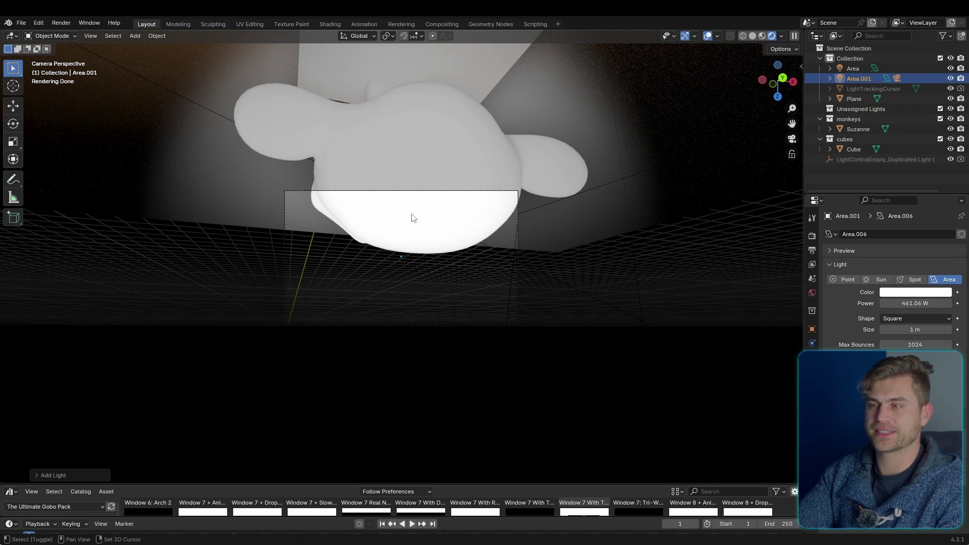
pyautogui.press('shift+KP_0')
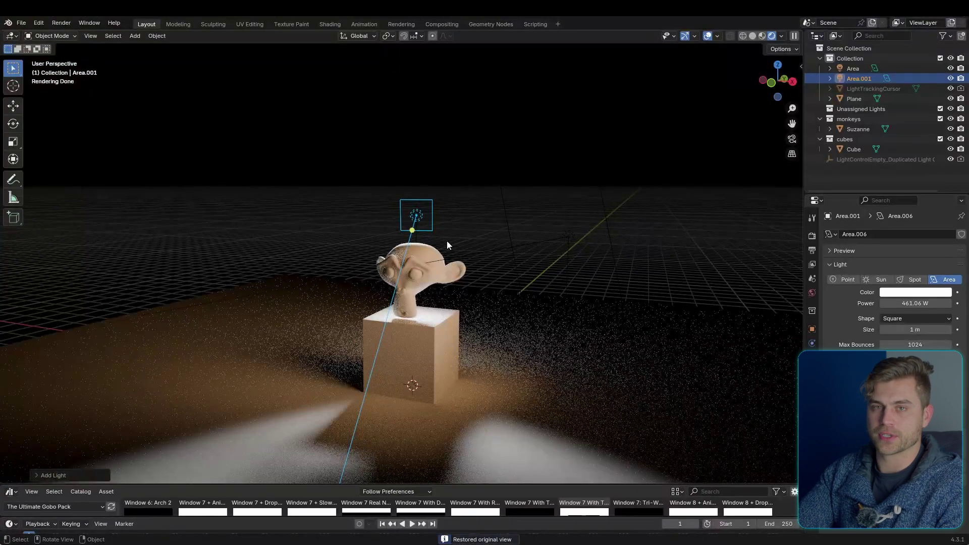
pyautogui.scroll(1, 471, 240)
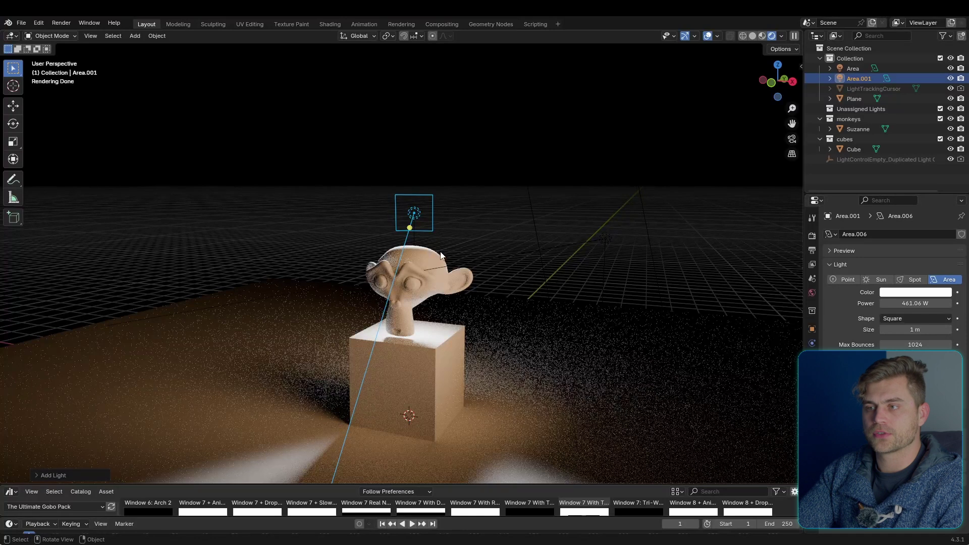
pyautogui.moveTo(440, 228)
pyautogui.mouseDown(button='middle')
pyautogui.moveTo(429, 227)
pyautogui.moveTo(443, 226)
pyautogui.mouseUp(button='middle')
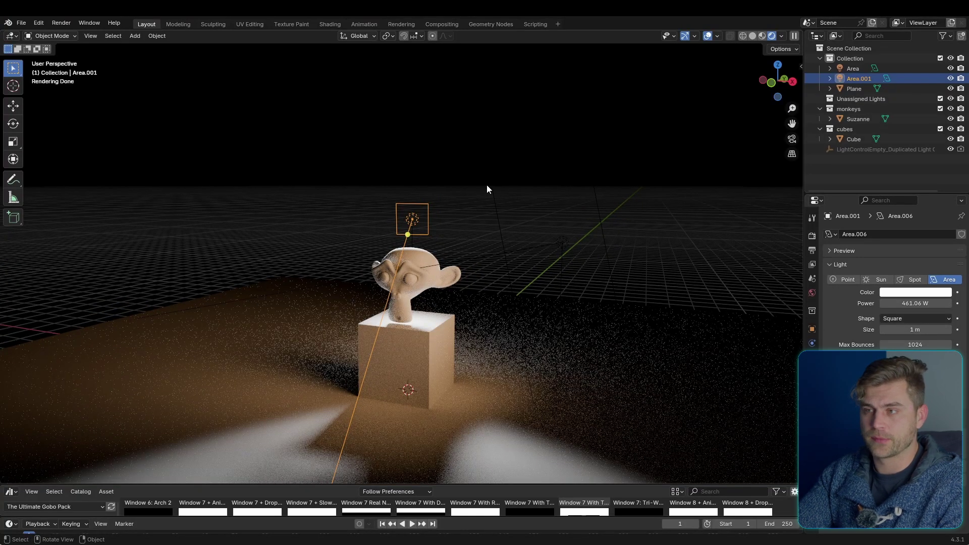
# Browse Lumio's lighting presets and create a Three Point lighting setup with the Pink & Cyan color scheme
pyautogui.press('n')
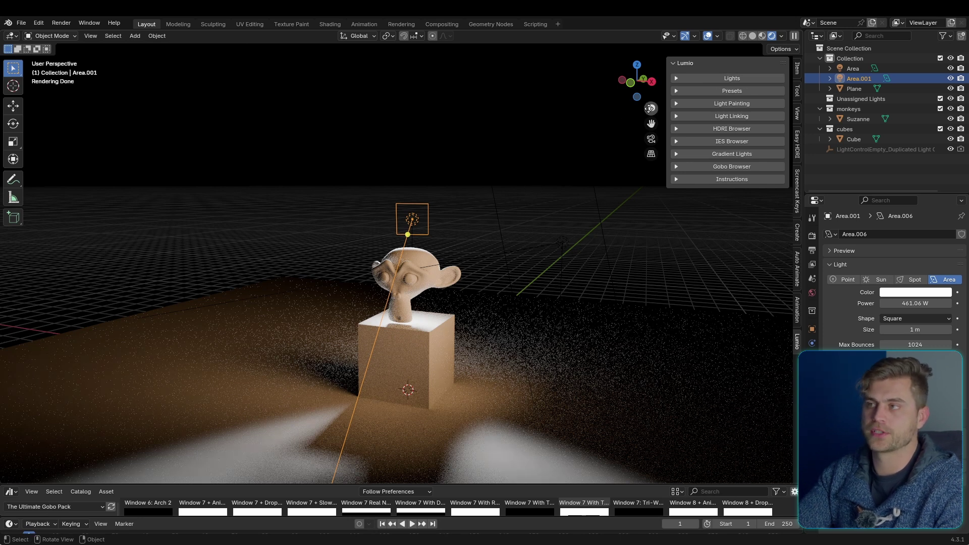
pyautogui.click(710, 93)
pyautogui.click(736, 107)
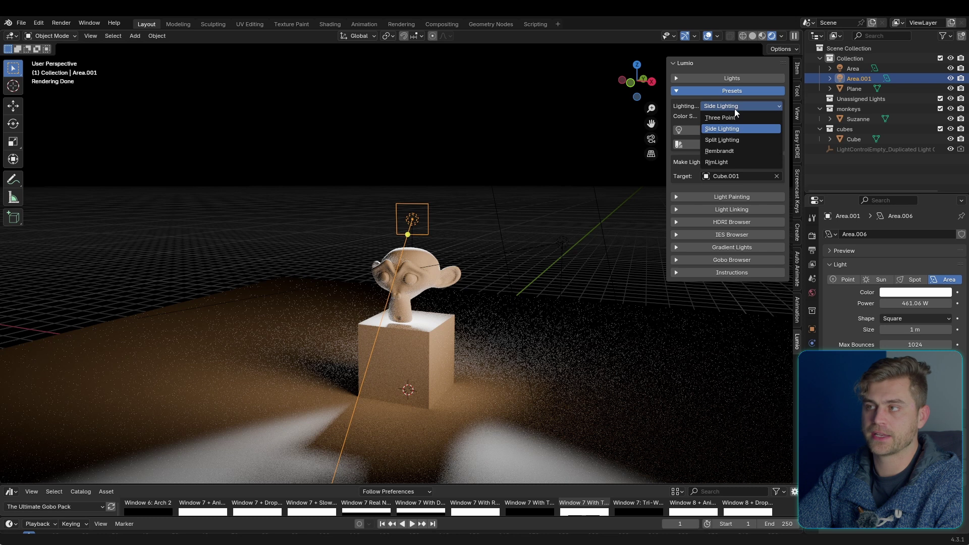
pyautogui.click(735, 124)
pyautogui.click(729, 107)
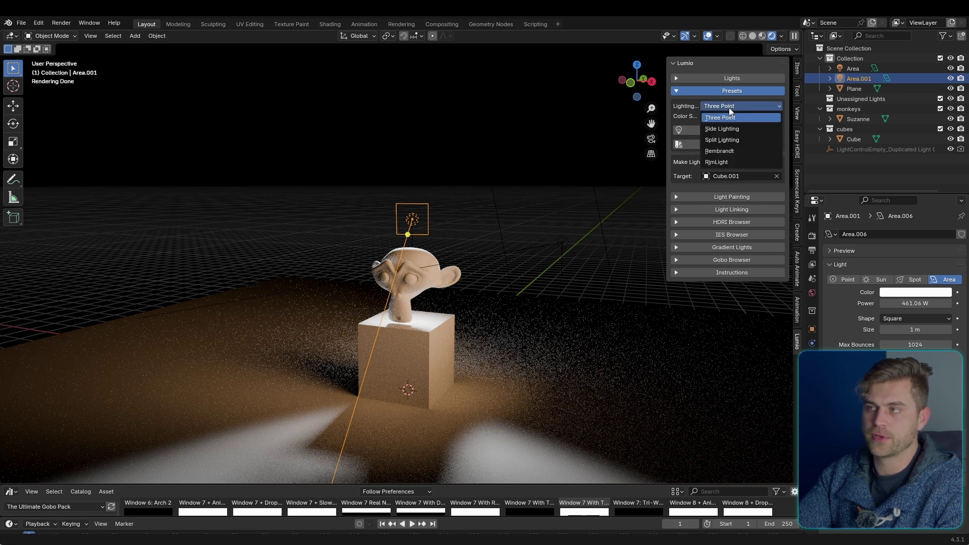
pyautogui.click(739, 130)
pyautogui.click(732, 107)
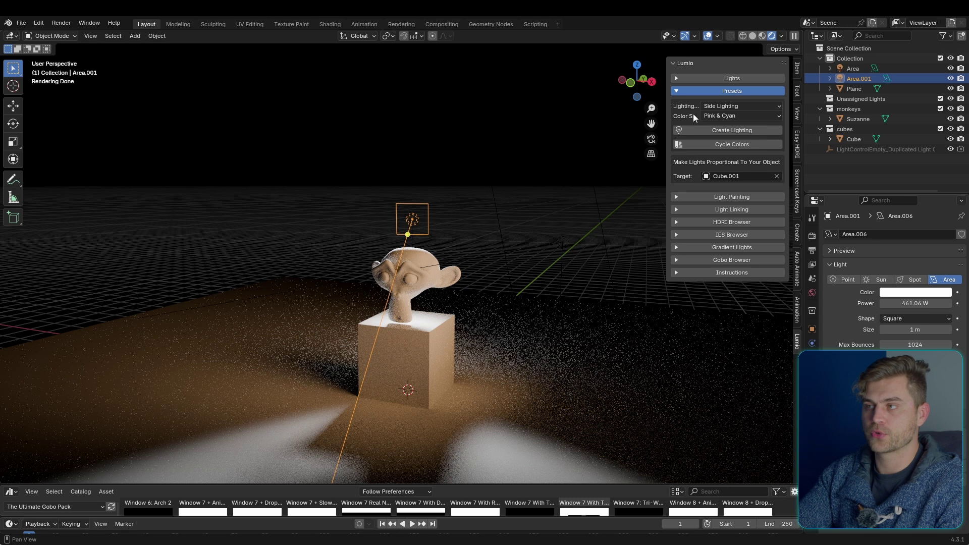
pyautogui.click(730, 117)
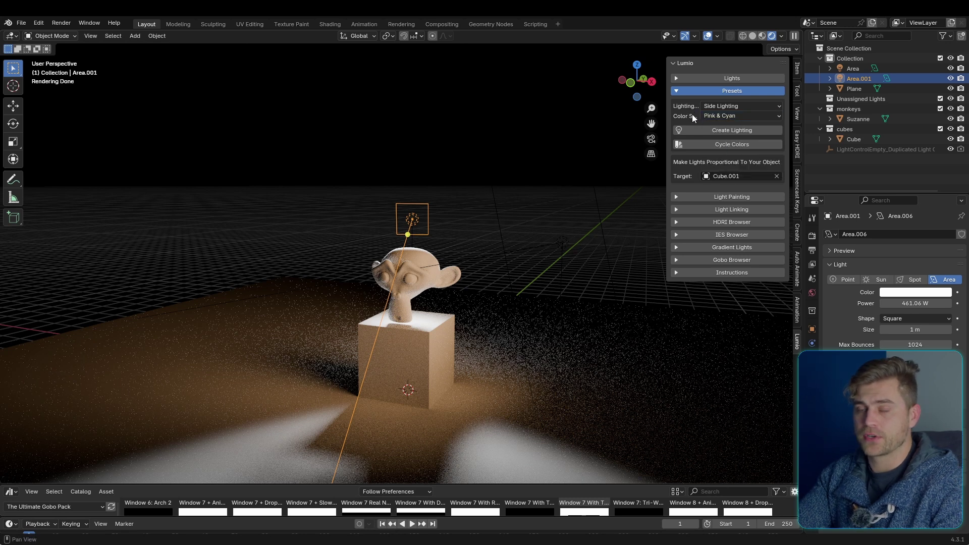
pyautogui.click(725, 107)
pyautogui.click(729, 116)
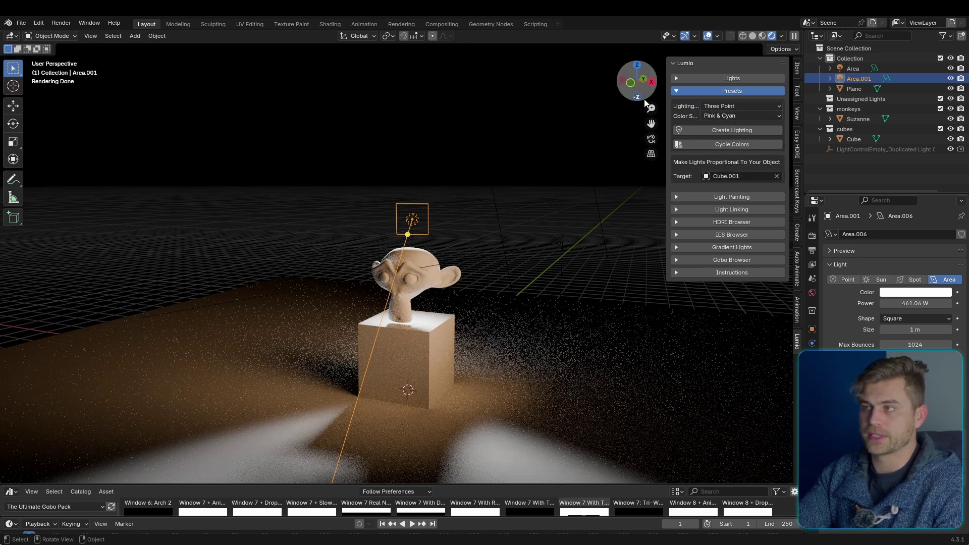
pyautogui.click(731, 131)
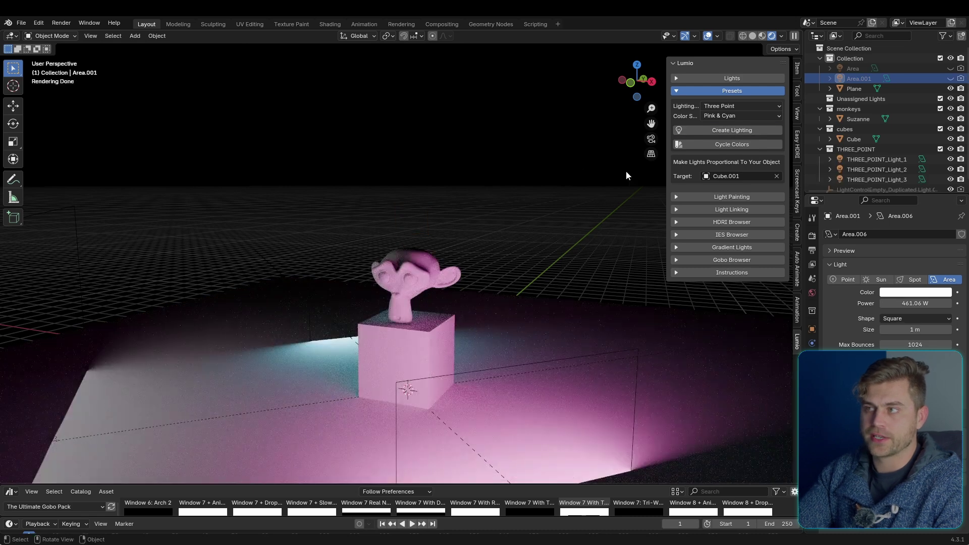
# Cycle the Pink & Cyan scheme's colors among the three lights several times
pyautogui.moveTo(445, 297)
pyautogui.mouseDown(button='middle')
pyautogui.moveTo(525, 294)
pyautogui.moveTo(451, 296)
pyautogui.mouseUp(button='middle')
pyautogui.click(734, 144)
pyautogui.click(733, 145)
pyautogui.click(733, 145)
pyautogui.click(733, 144)
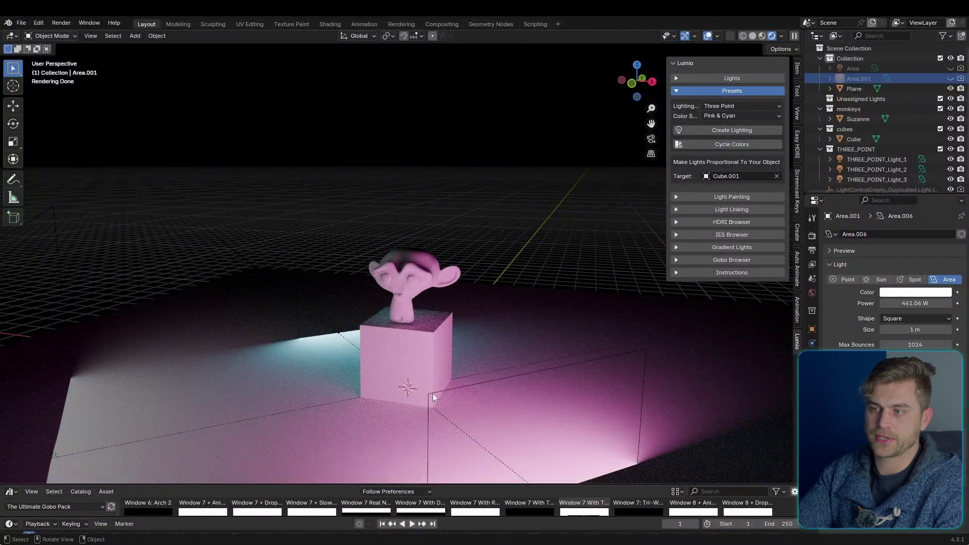
pyautogui.click(727, 143)
pyautogui.click(727, 143)
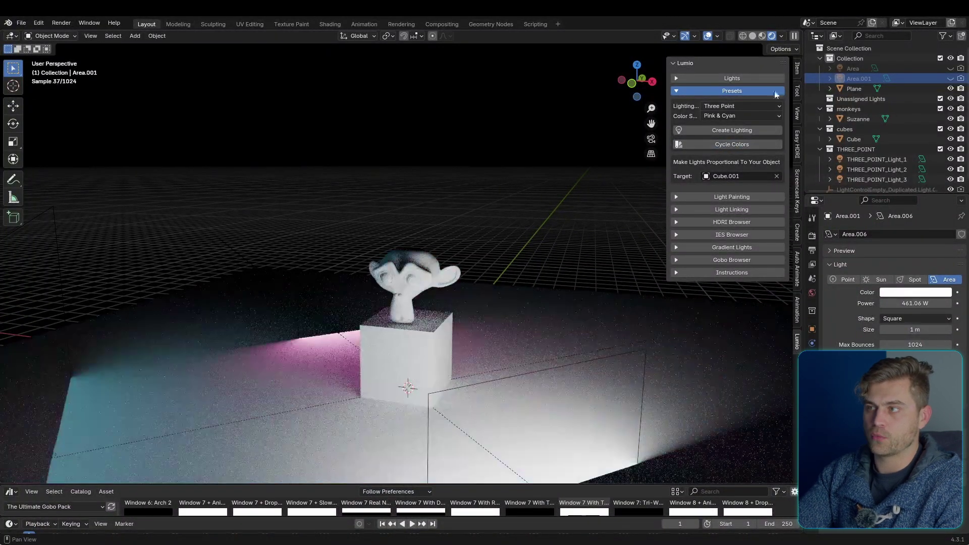
# Replace the preset's proportional lighting target with the monkey head on the cube
pyautogui.click(776, 176)
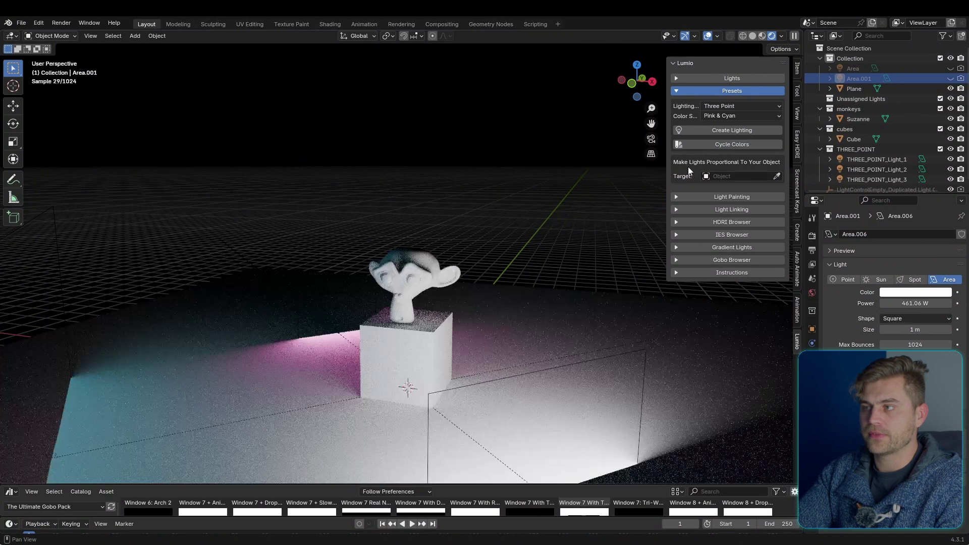
pyautogui.click(777, 177)
pyautogui.click(423, 284)
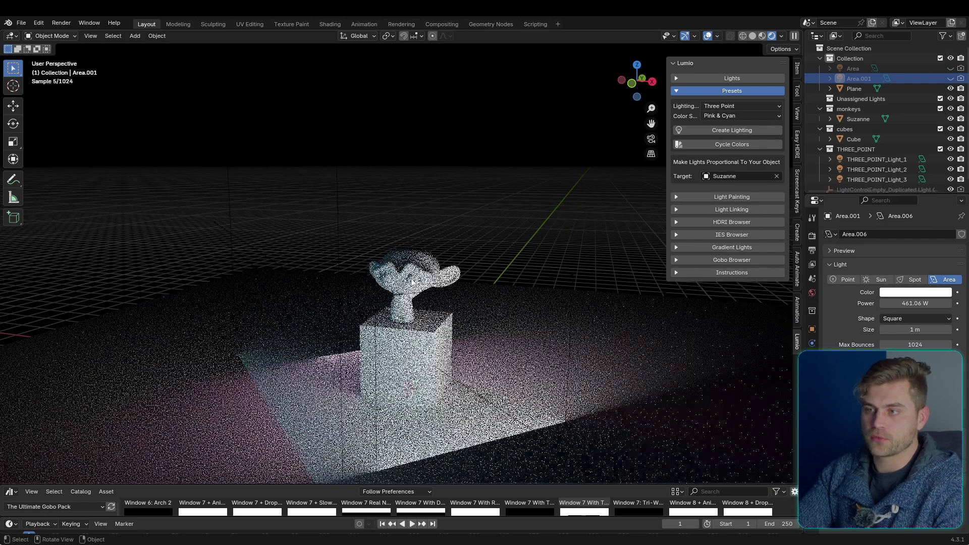
# Duplicate the monkey head and place the copy away from the cube, near the far edge of the floor plane
pyautogui.scroll(-3, 435, 289)
pyautogui.click(407, 270)
pyautogui.hotkey('shift', 'd')
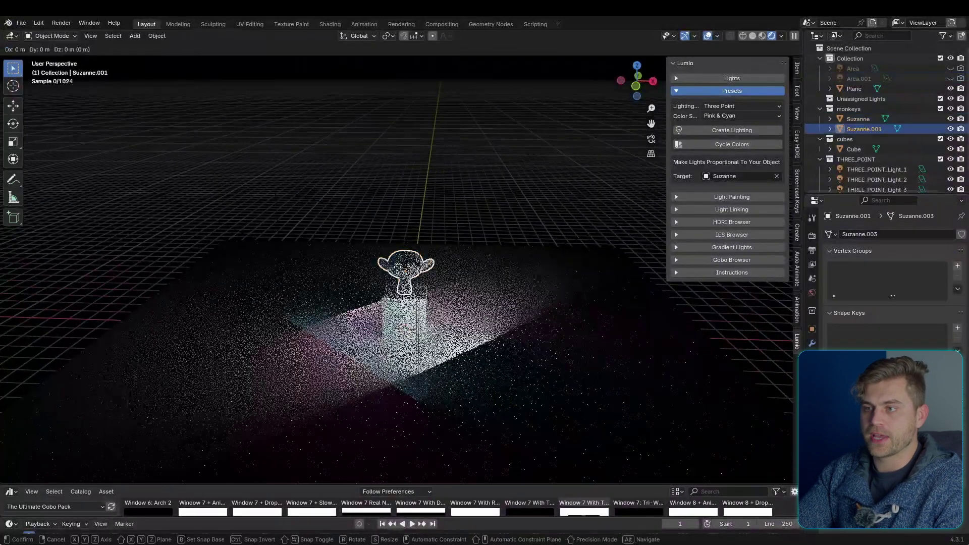
pyautogui.click(555, 293)
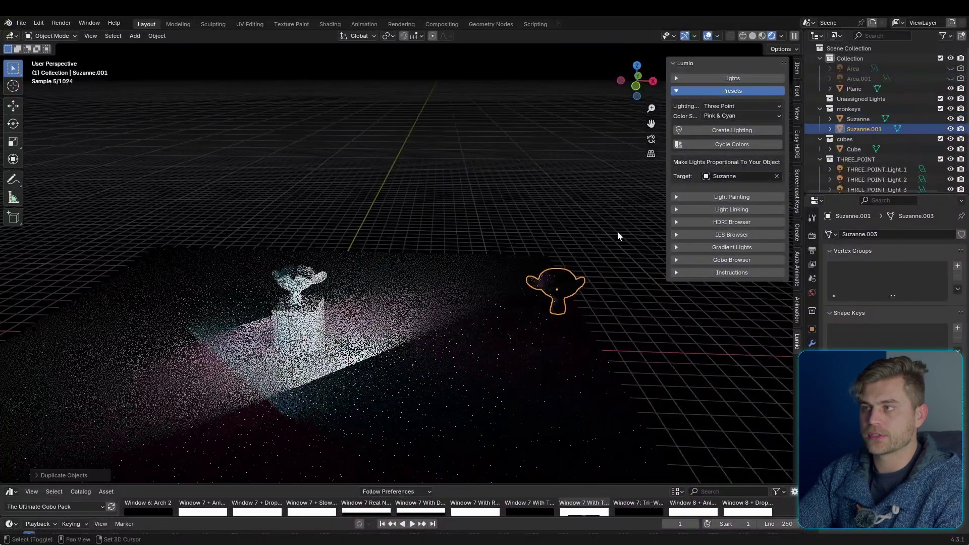
# Create a new Pink & Cyan Three Point lighting setup and try selecting its lights in the viewport
pyautogui.click(729, 128)
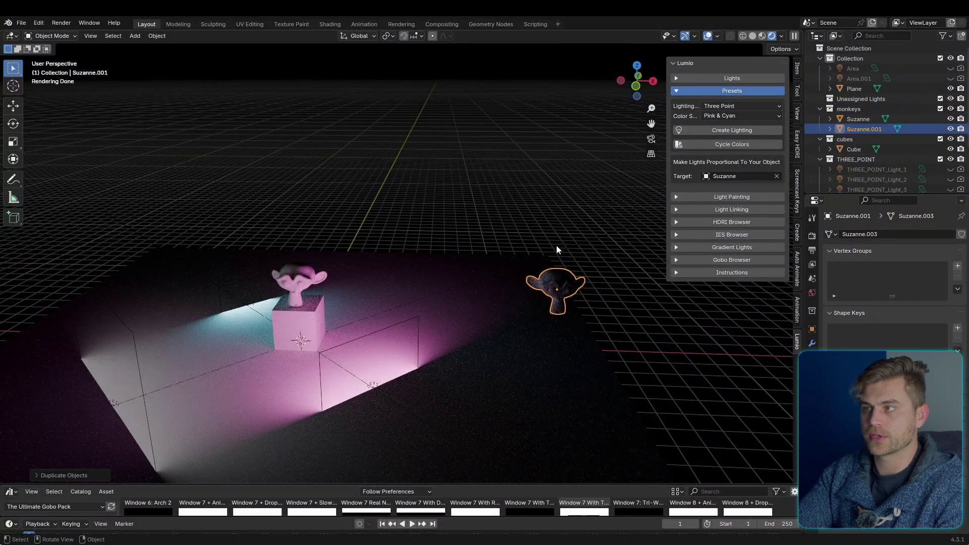
pyautogui.click(374, 331)
pyautogui.click(126, 339)
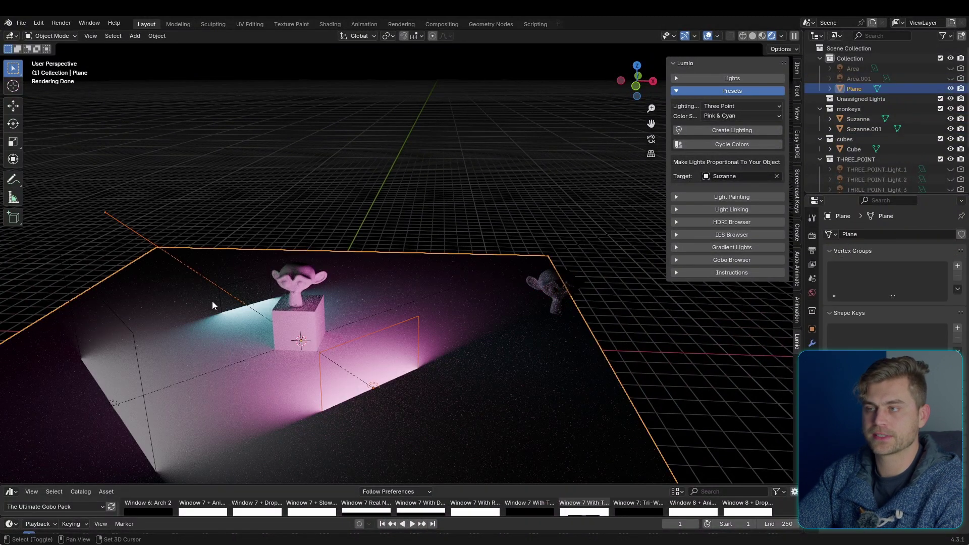
# Select all lights in the THREE_POINT.001 setup and move them about 13 m along X to the duplicated monkey head
pyautogui.click(723, 76)
pyautogui.click(677, 135)
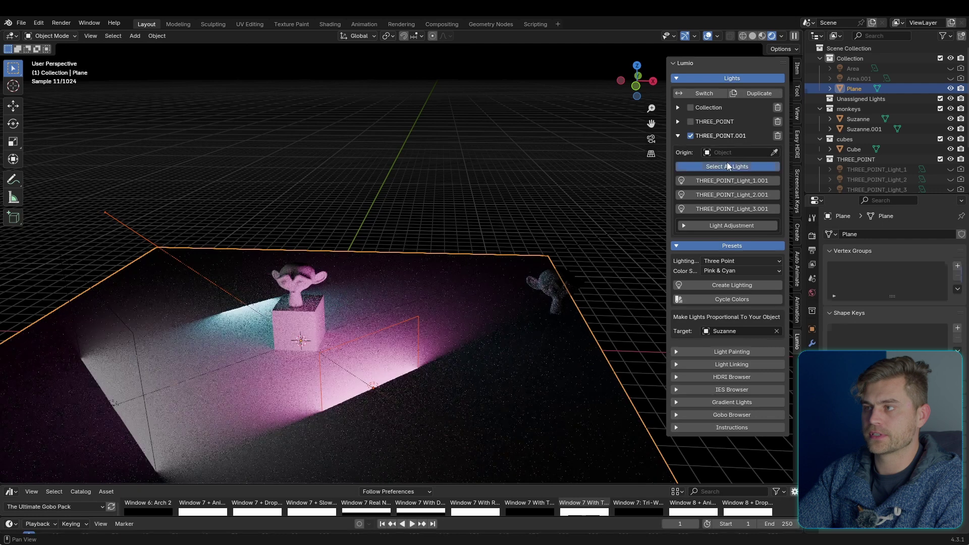
pyautogui.click(727, 208)
pyautogui.press('g')
pyautogui.press('x')
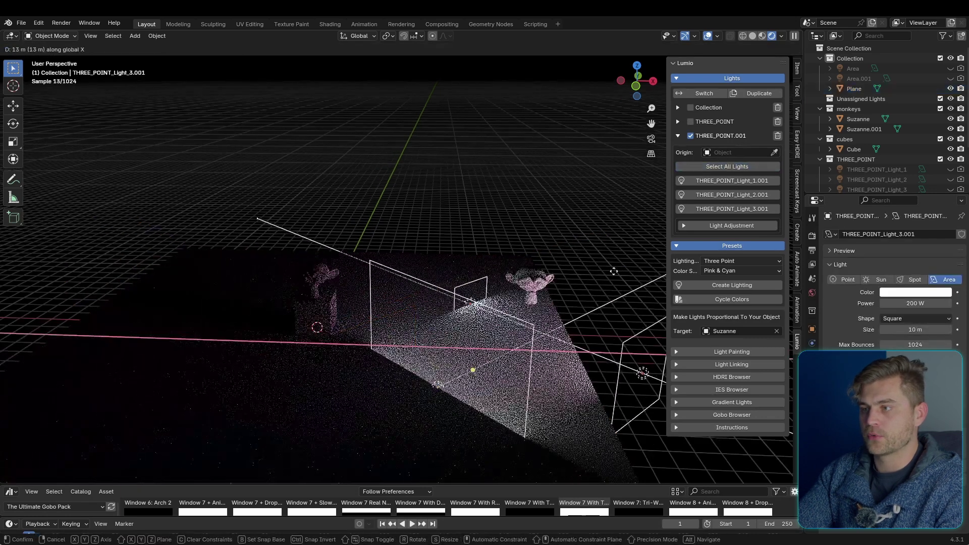
pyautogui.click(614, 271)
# Set the duplicated monkey head as the preset target and scale it up to about 5.1 times its size
pyautogui.moveTo(614, 271); pyautogui.dragTo(587, 317, button='middle')
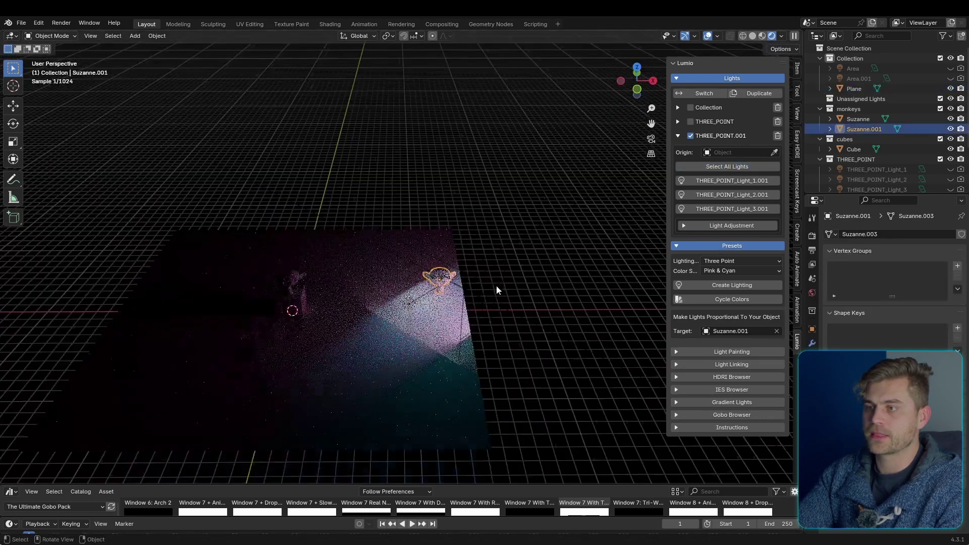
pyautogui.press('s')
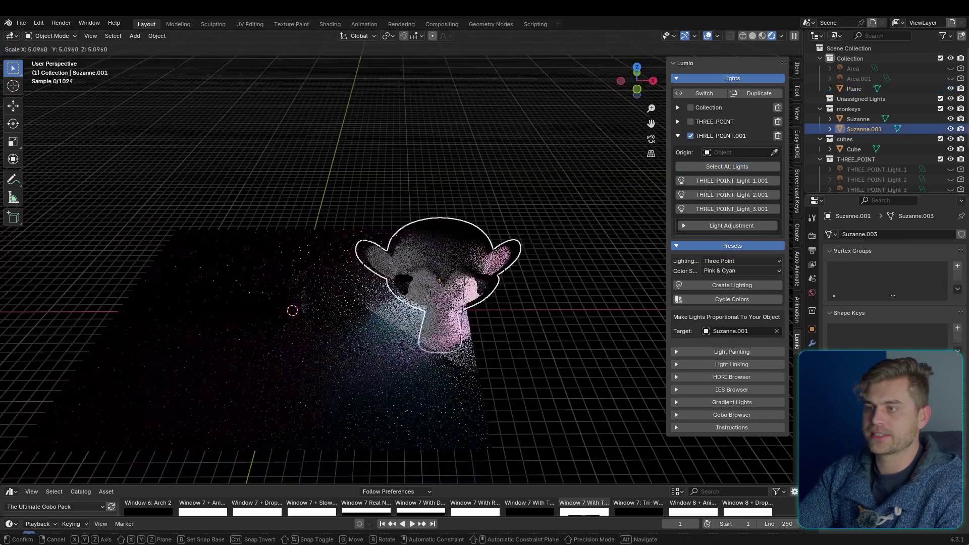
pyautogui.click(504, 305)
pyautogui.click(504, 306)
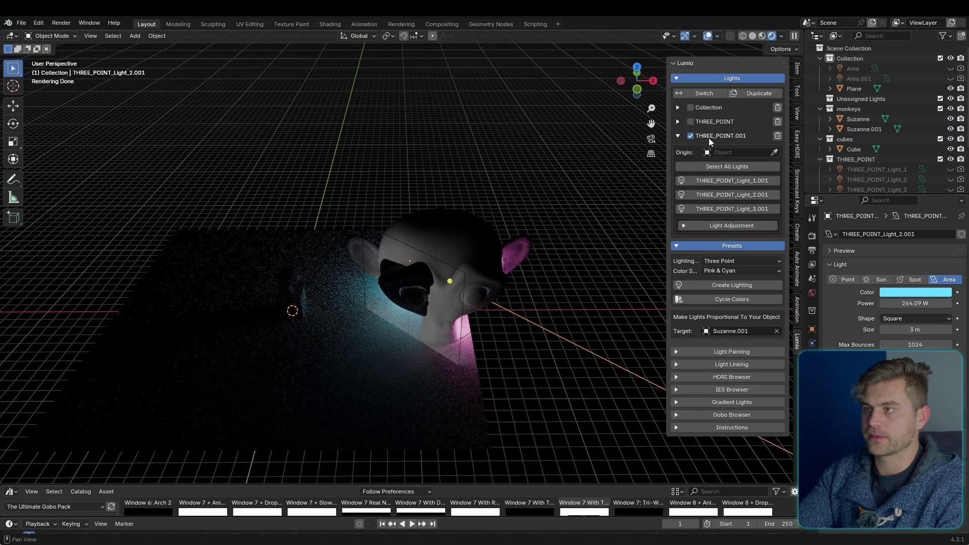
# Create Pink & Cyan Three Point lighting proportional to the enlarged monkey head
pyautogui.click(678, 135)
pyautogui.click(755, 166)
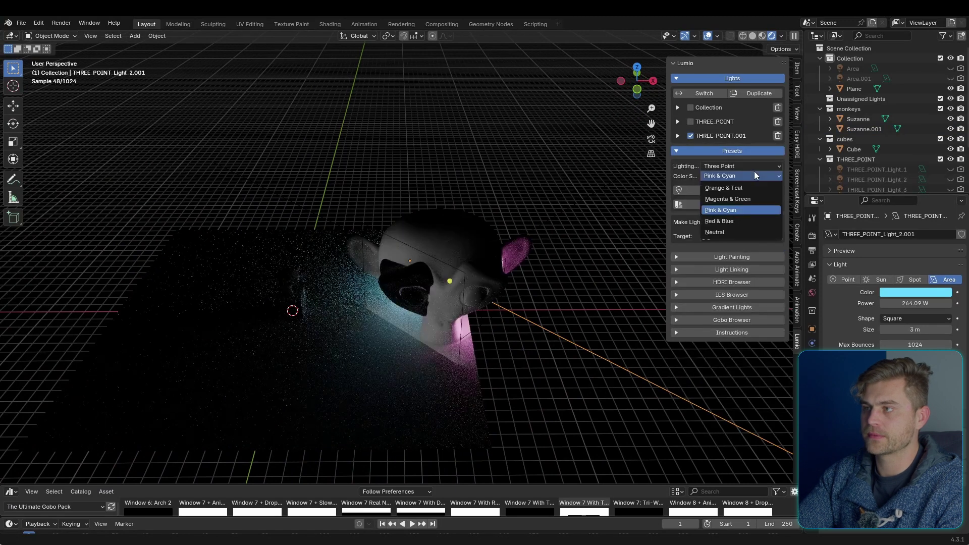
pyautogui.click(688, 191)
pyautogui.click(719, 190)
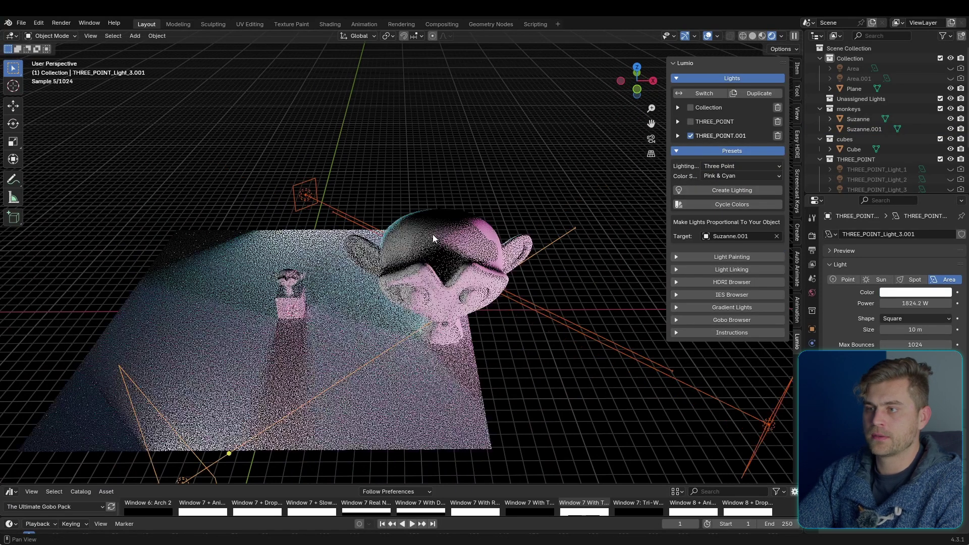
# Select the front light of the THREE_POINT.001 setup and inspect its size and power against the enlarged monkey head
pyautogui.scroll(-5, 464, 250)
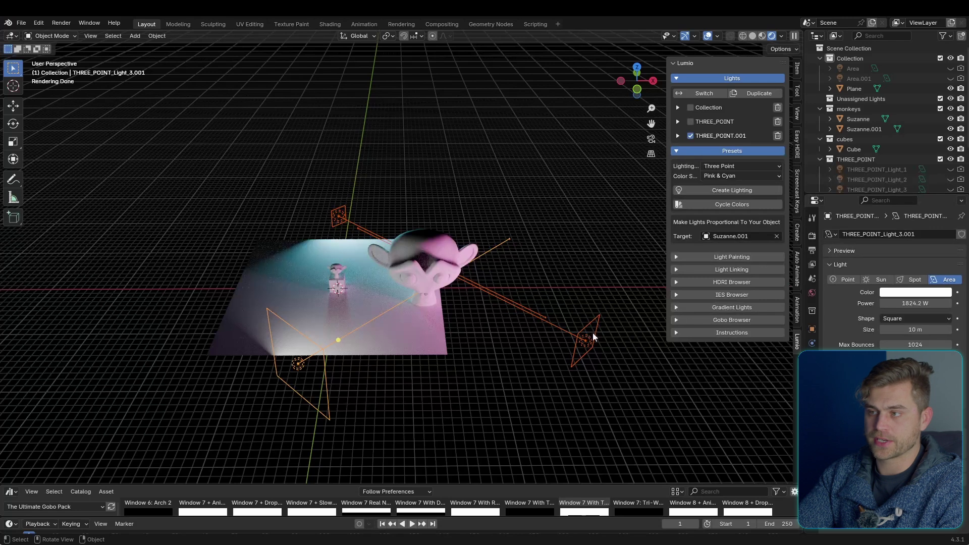
pyautogui.click(298, 371)
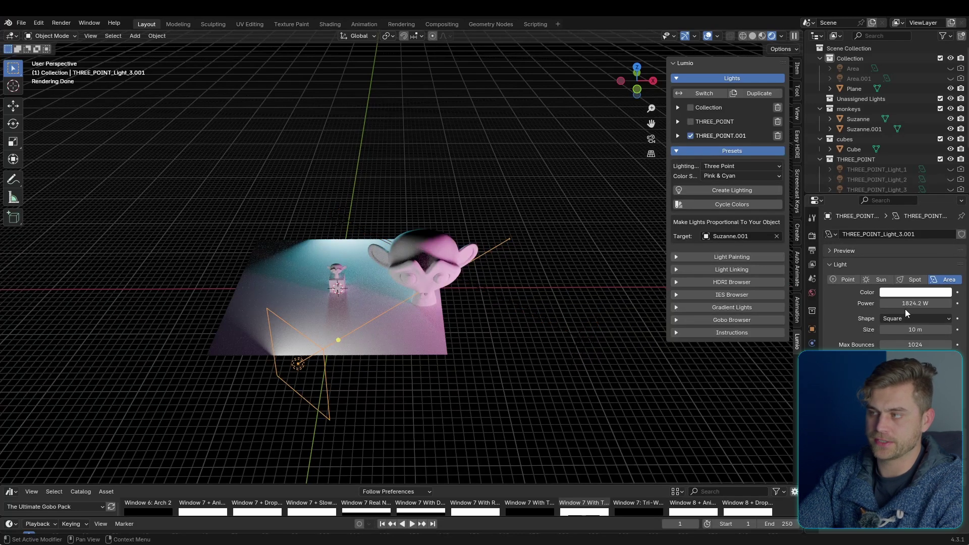
pyautogui.scroll(4, 485, 310)
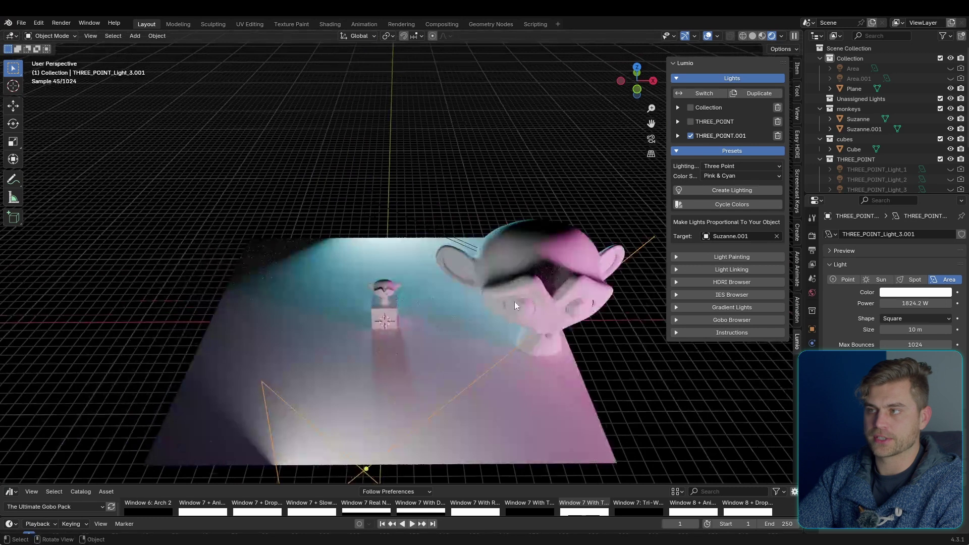
# Toggle the visibility of the THREE_POINT and THREE_POINT.001 light collections to compare their lighting on both monkey heads
pyautogui.click(678, 134)
pyautogui.click(691, 121)
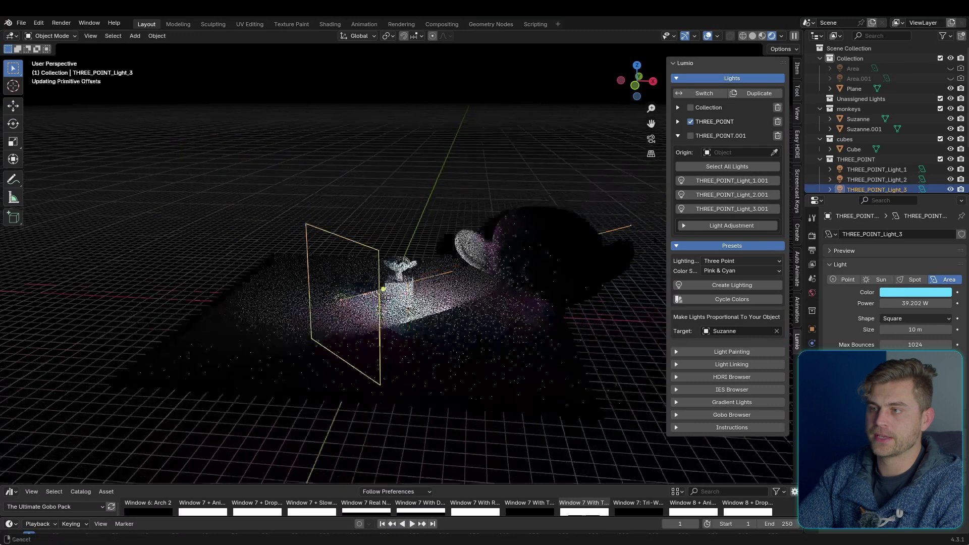
pyautogui.click(691, 135)
pyautogui.click(691, 122)
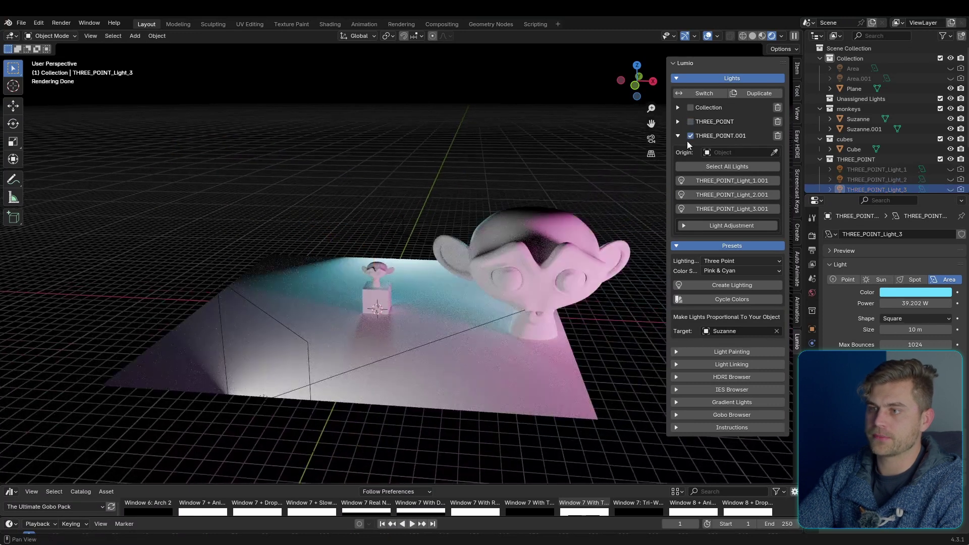
pyautogui.click(690, 135)
pyautogui.click(691, 124)
pyautogui.click(692, 124)
pyautogui.click(691, 135)
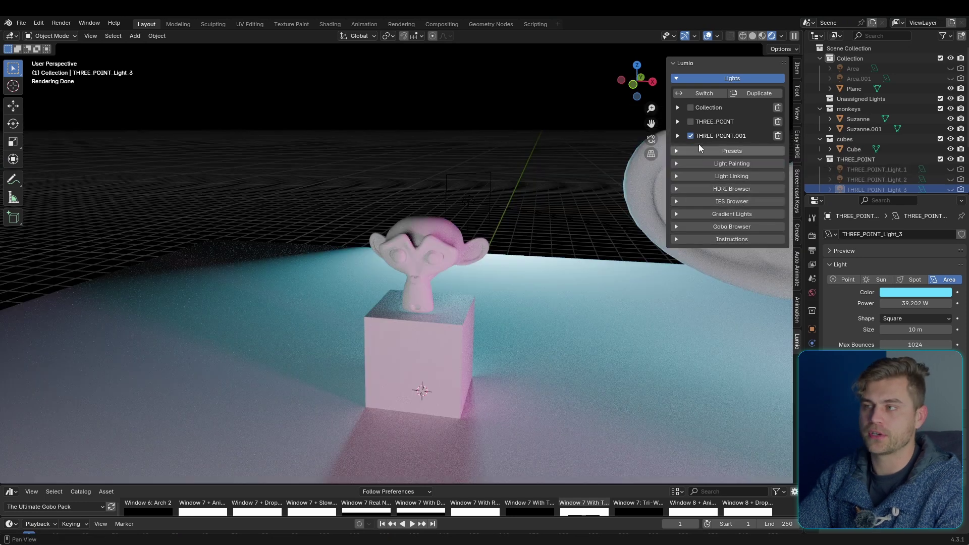
pyautogui.click(690, 136)
pyautogui.click(691, 136)
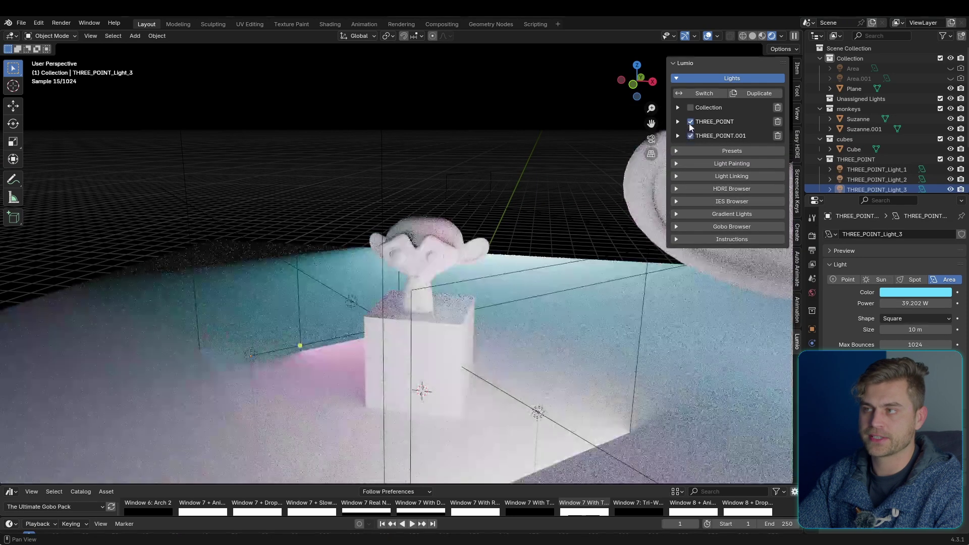
pyautogui.click(691, 137)
pyautogui.click(691, 137)
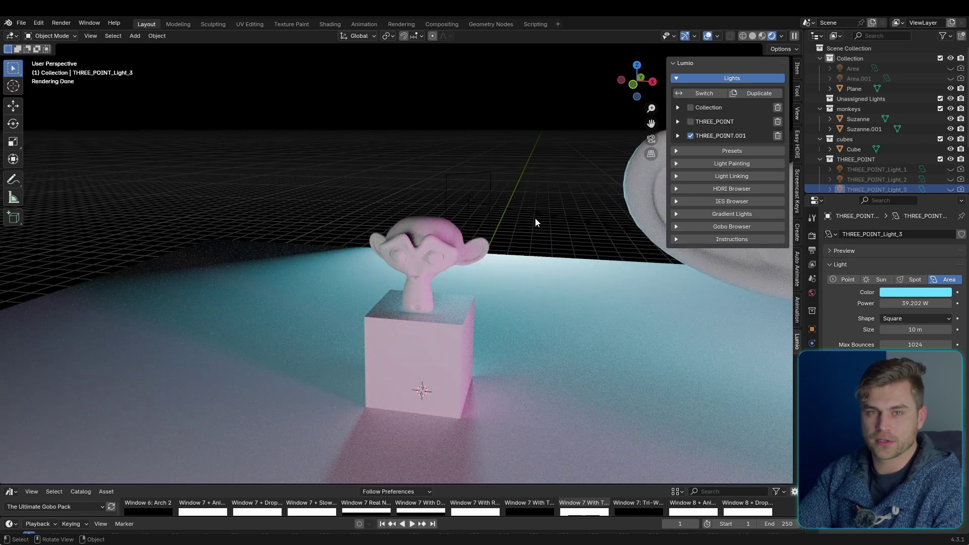
# Cycle through the light collections with Switch until only THREE_POINT is active, and review its list of lights
pyautogui.click(708, 95)
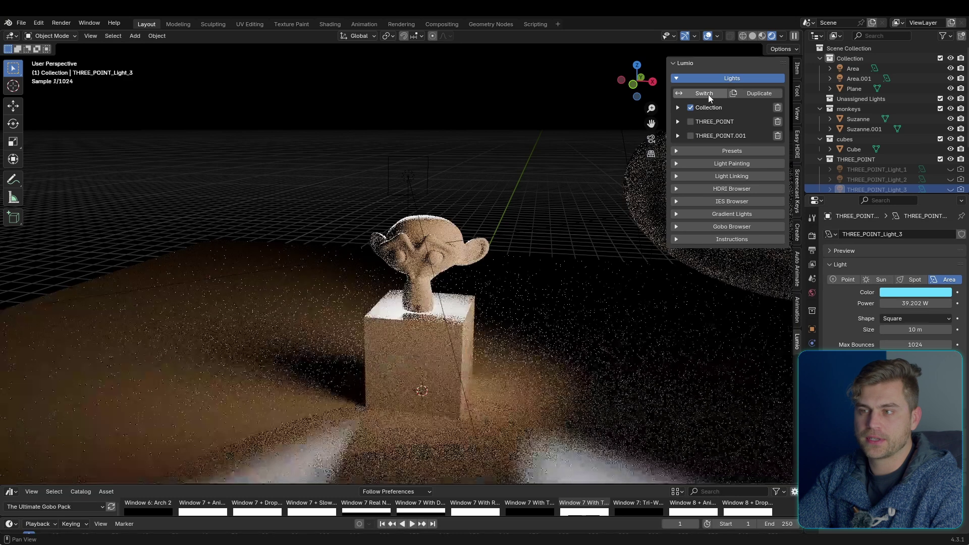
pyautogui.click(708, 94)
pyautogui.click(708, 95)
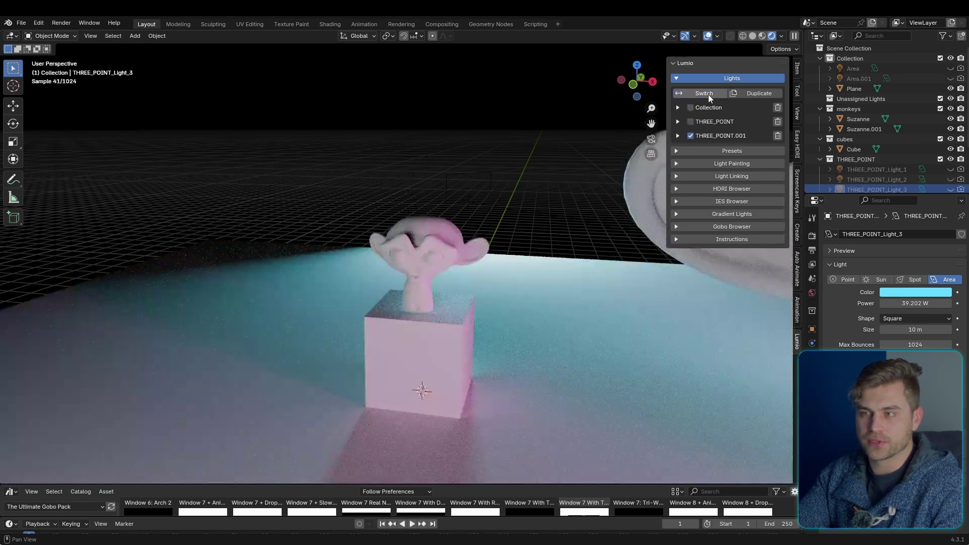
pyautogui.click(708, 95)
pyautogui.click(708, 95)
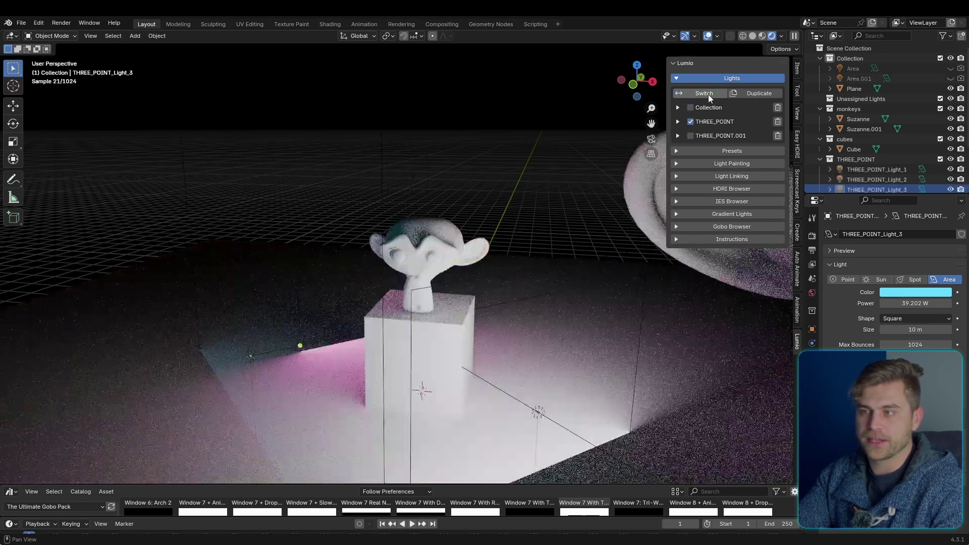
pyautogui.click(707, 95)
pyautogui.click(708, 95)
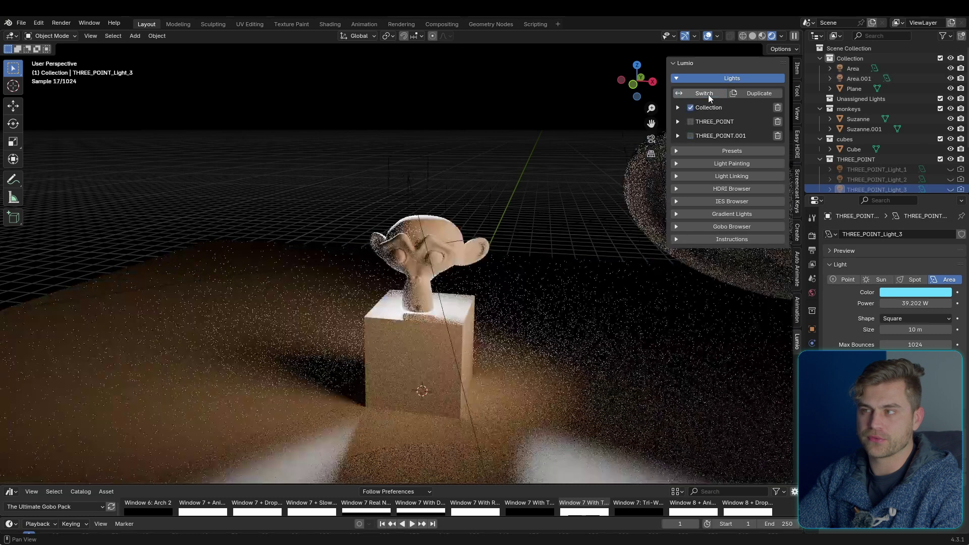
pyautogui.click(708, 95)
pyautogui.click(678, 122)
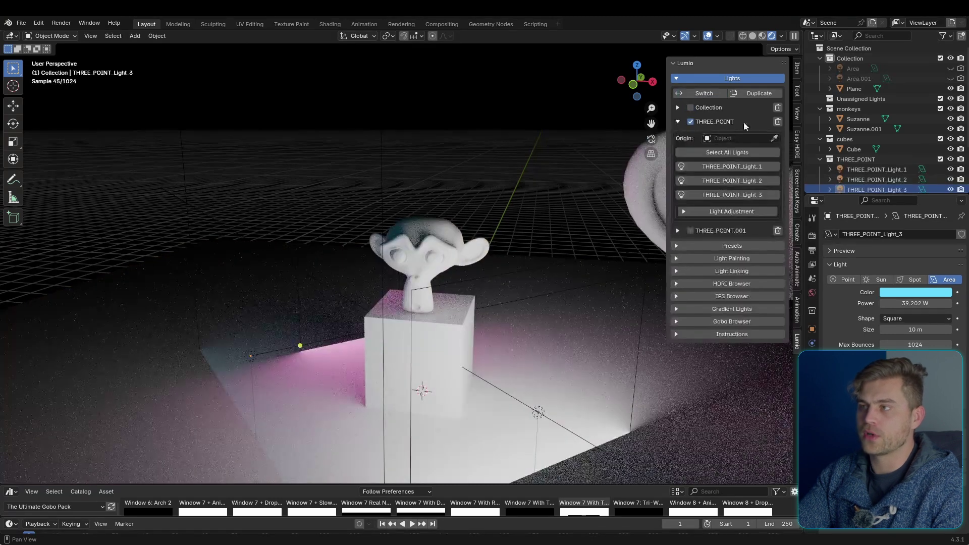
pyautogui.click(678, 122)
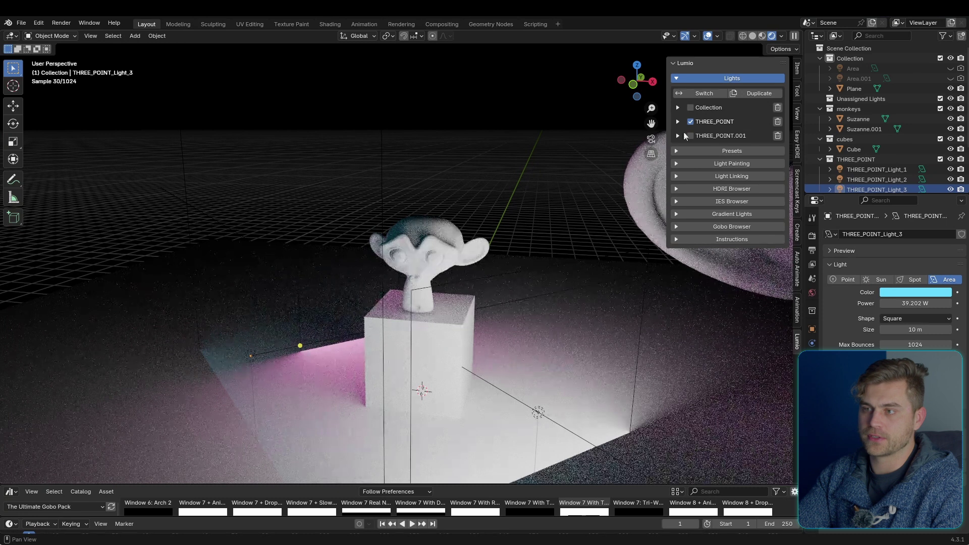
# Duplicate the active light collection as "test 2" and set the small monkey head as its origin
pyautogui.click(753, 95)
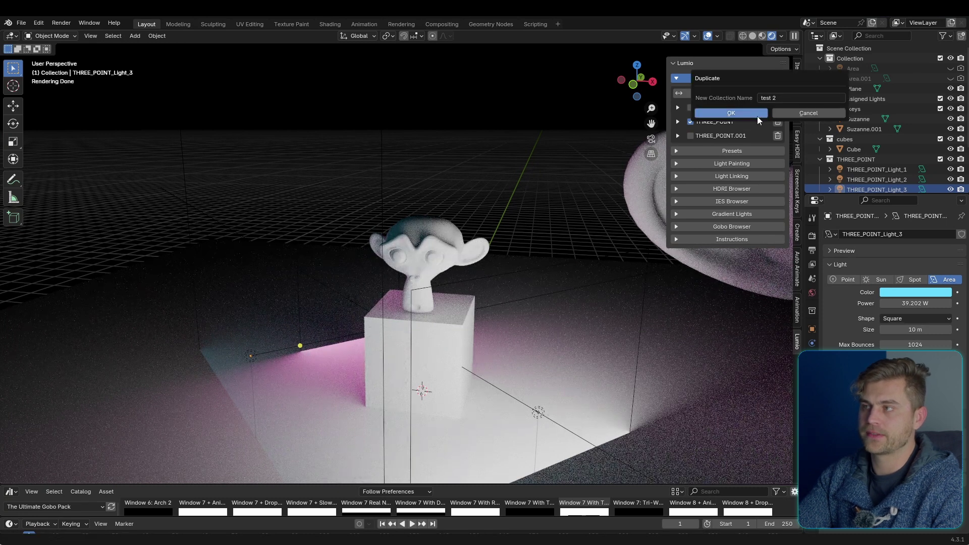
pyautogui.click(731, 113)
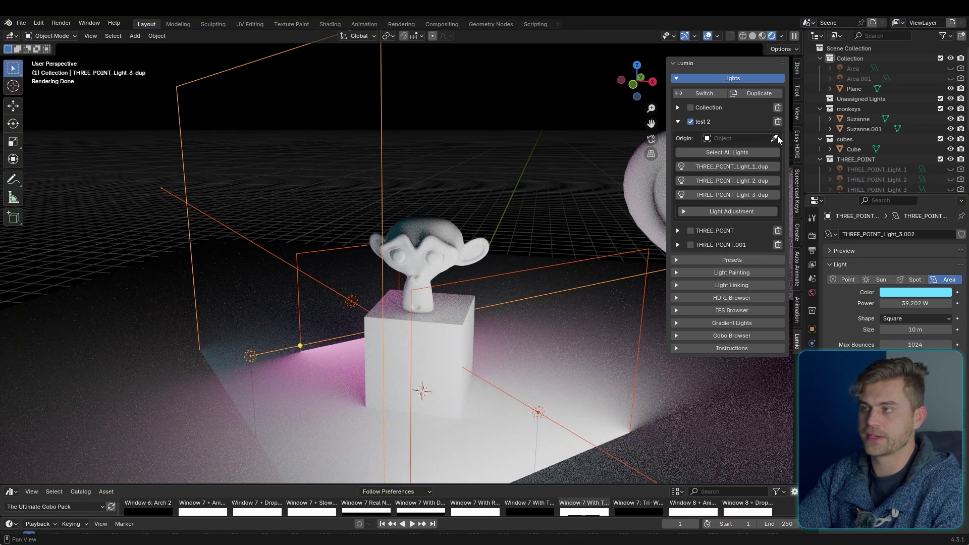
pyautogui.click(776, 139)
pyautogui.click(452, 254)
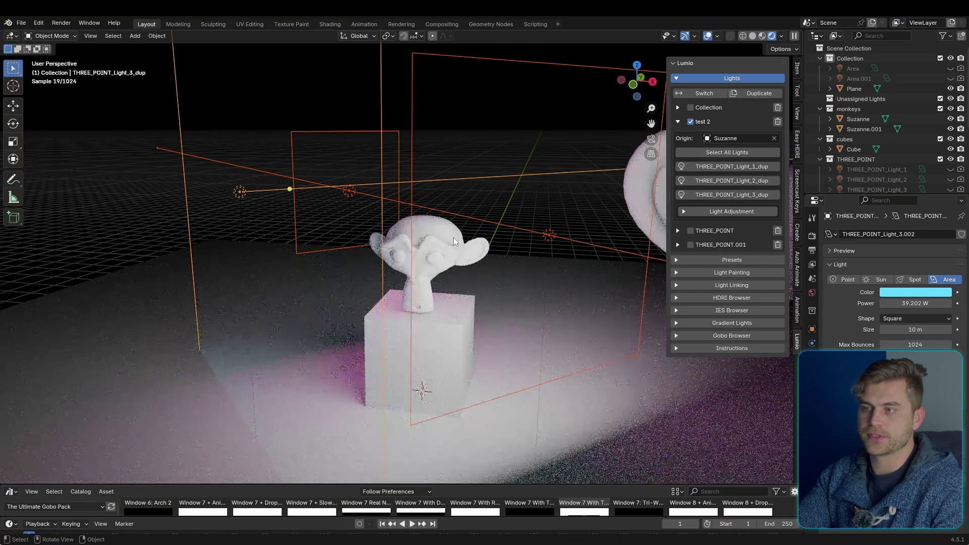
# Offset the test 2 lights to -0.17 m in Z, rotate them 62° about Z, and make them track to the origin
pyautogui.moveTo(435, 247); pyautogui.dragTo(362, 217, button='middle')
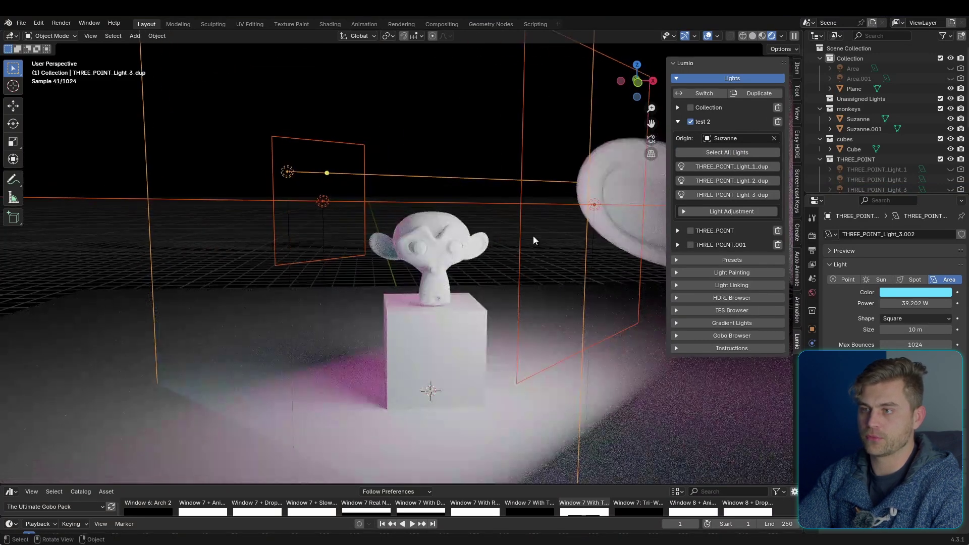
pyautogui.moveTo(453, 232); pyautogui.dragTo(475, 236, button='middle')
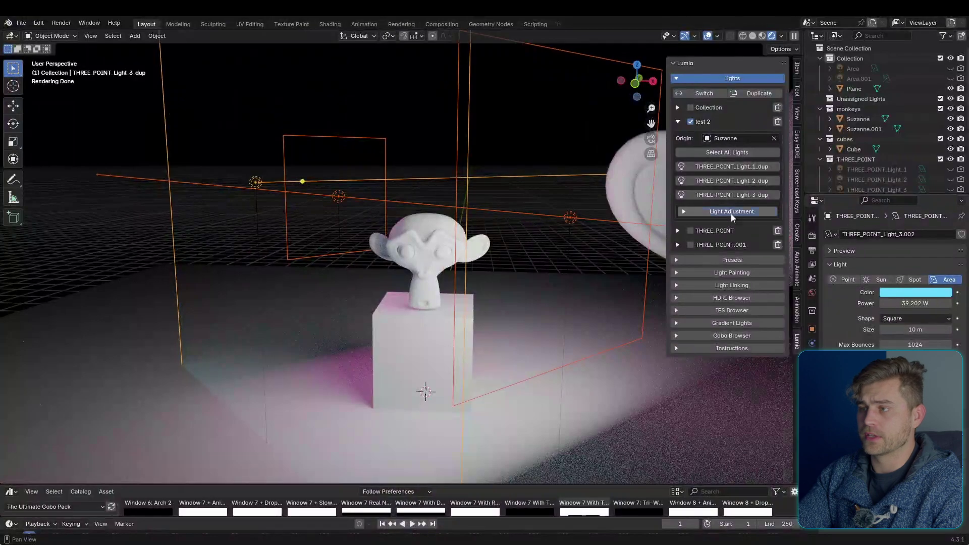
pyautogui.click(730, 212)
pyautogui.moveTo(727, 256)
pyautogui.mouseDown()
pyautogui.moveTo(757, 256)
pyautogui.moveTo(713, 255)
pyautogui.moveTo(725, 256)
pyautogui.mouseUp()
pyautogui.moveTo(752, 300)
pyautogui.mouseDown()
pyautogui.moveTo(742, 300)
pyautogui.moveTo(769, 300)
pyautogui.mouseUp()
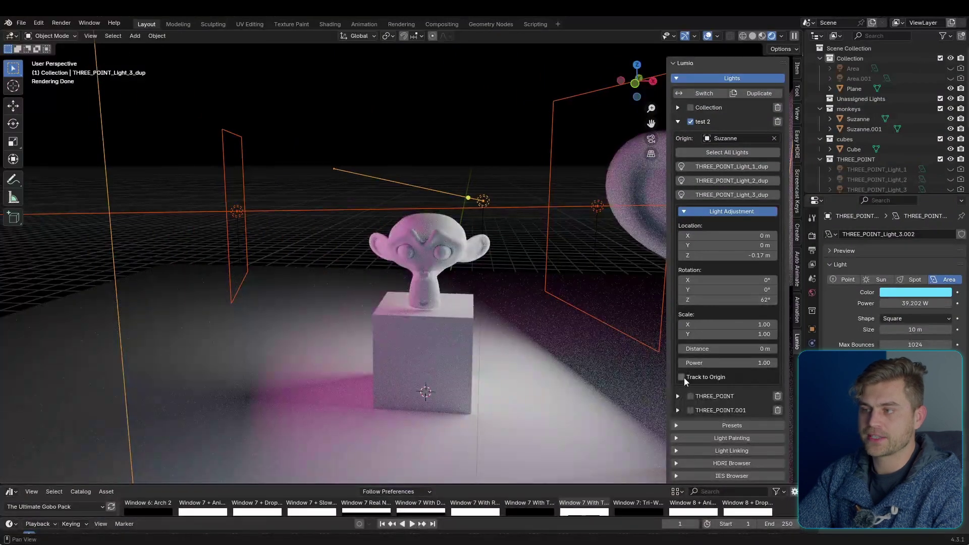
pyautogui.click(681, 378)
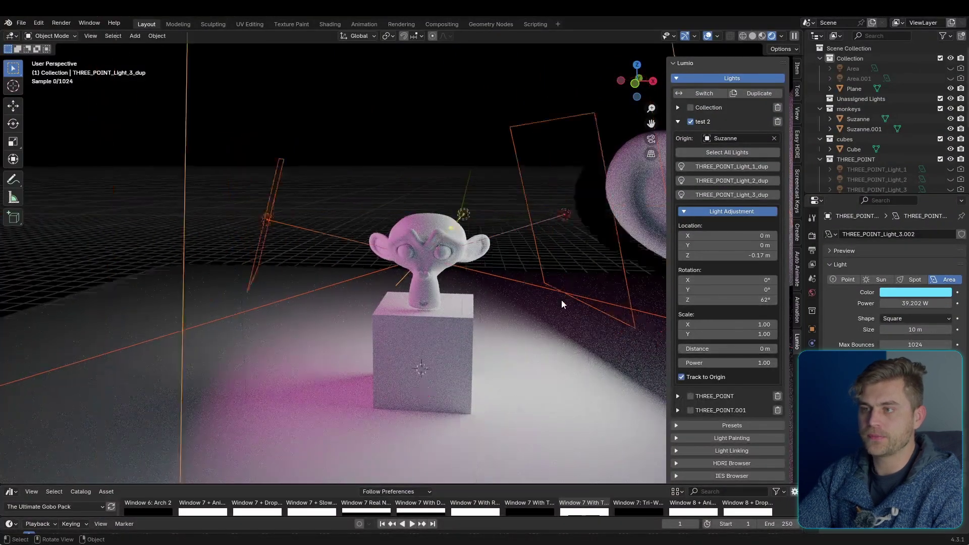
# Set the test 2 lights' Z location offset to 0.36 m and their Z rotation to 78°
pyautogui.scroll(-2, 562, 304)
pyautogui.moveTo(732, 255)
pyautogui.mouseDown()
pyautogui.moveTo(752, 255)
pyautogui.moveTo(717, 255)
pyautogui.moveTo(748, 255)
pyautogui.mouseUp()
pyautogui.moveTo(727, 300); pyautogui.dragTo(739, 300)
pyautogui.scroll(3, 420, 313)
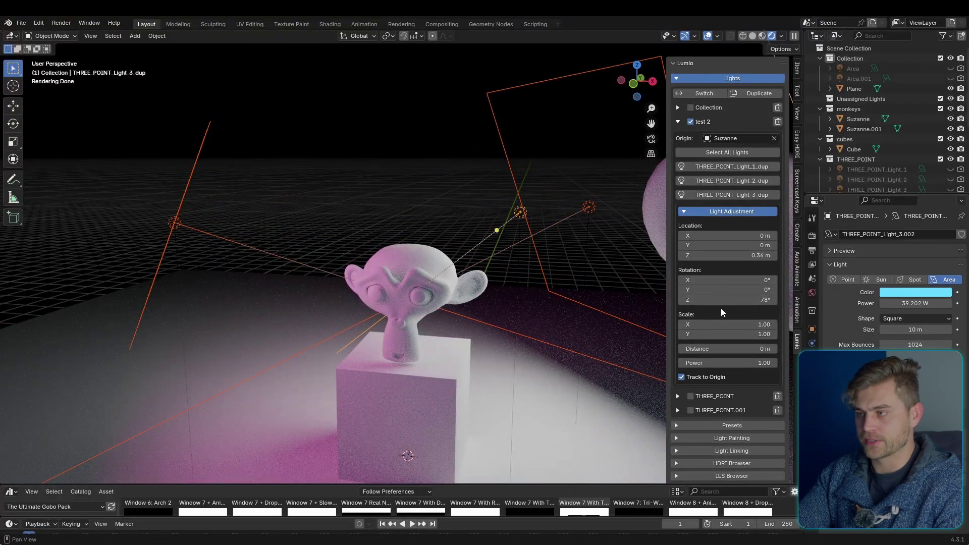
# Set the test 2 lights' X scale to 0.88 and distance to 1.3 m, and raise their power multiplier
pyautogui.moveTo(725, 325)
pyautogui.mouseDown()
pyautogui.moveTo(702, 324)
pyautogui.moveTo(742, 326)
pyautogui.mouseUp()
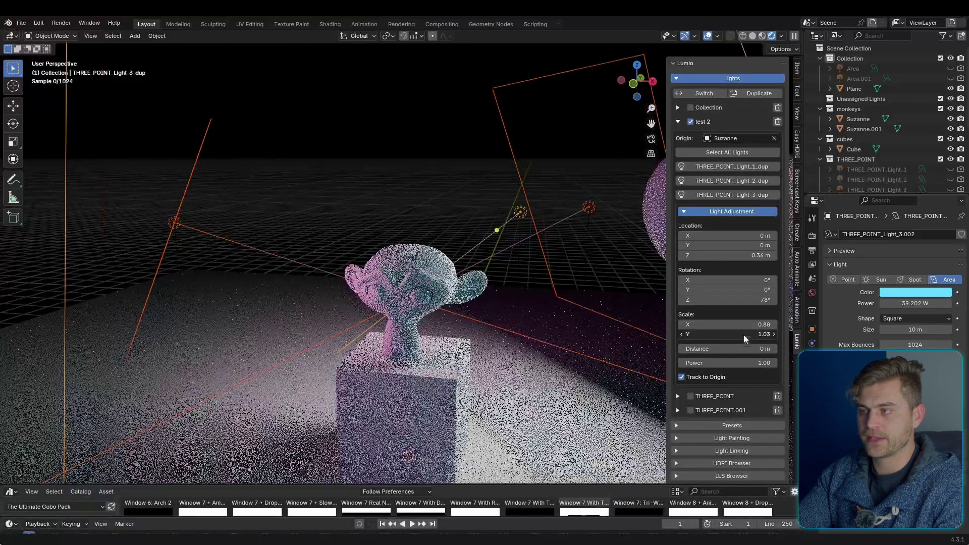
pyautogui.scroll(-1, 742, 359)
pyautogui.scroll(-3, 619, 320)
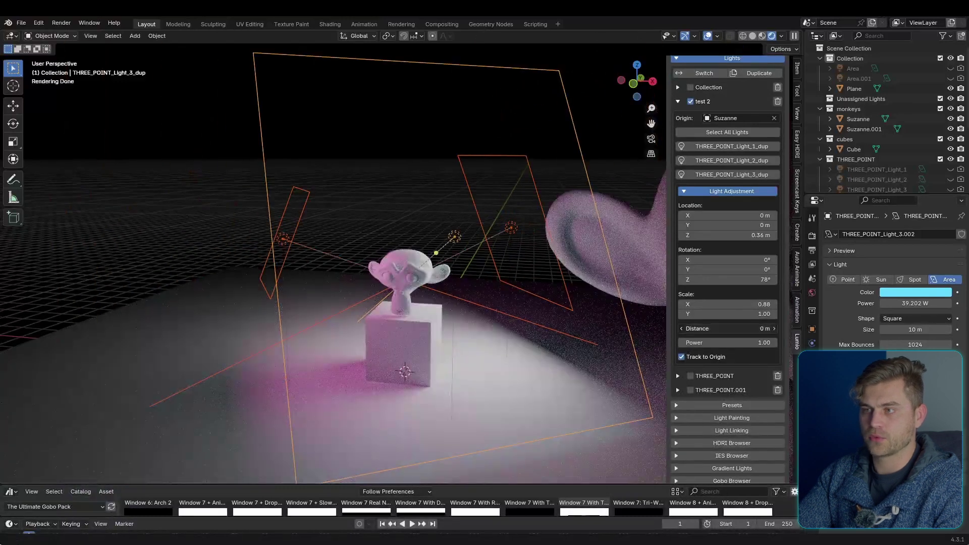
pyautogui.moveTo(727, 329); pyautogui.dragTo(758, 329)
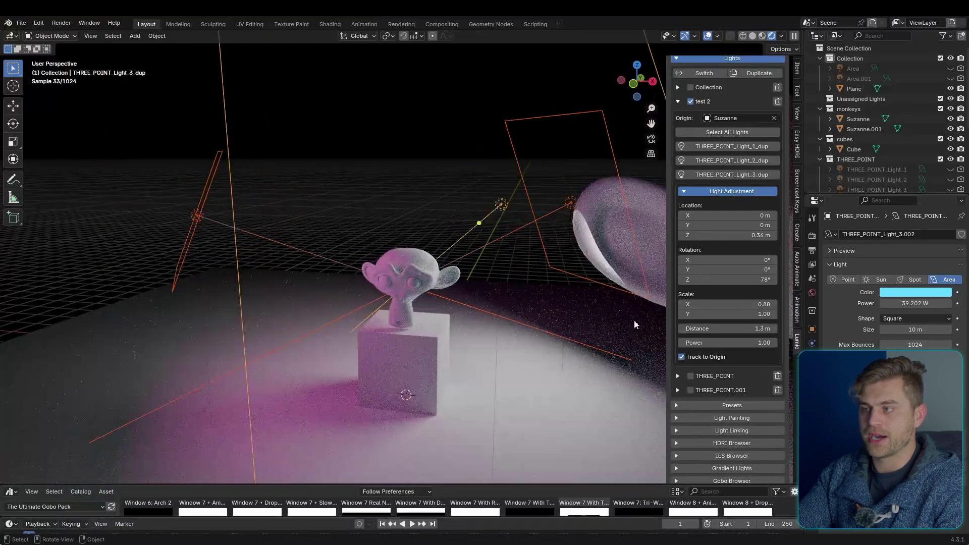
pyautogui.scroll(-3, 537, 284)
pyautogui.scroll(1, 717, 329)
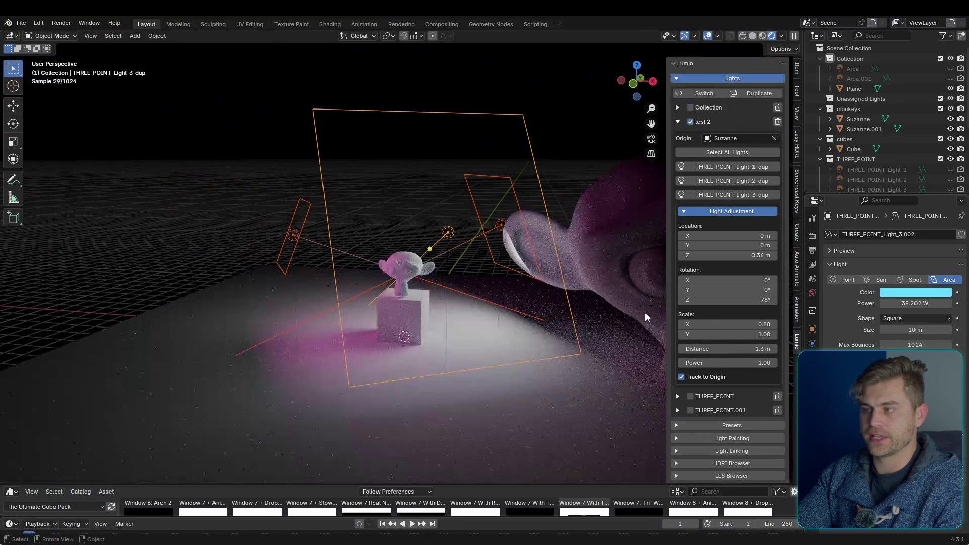
pyautogui.moveTo(727, 349); pyautogui.dragTo(712, 364)
# Switch repeatedly through all light collections to compare the setups, ending on THREE_POINT.001, and collapse the lights list
pyautogui.click(703, 93)
pyautogui.click(704, 92)
pyautogui.click(704, 94)
pyautogui.click(705, 93)
pyautogui.click(704, 93)
pyautogui.click(704, 93)
pyautogui.click(704, 92)
pyautogui.click(704, 93)
pyautogui.click(704, 93)
pyautogui.click(730, 79)
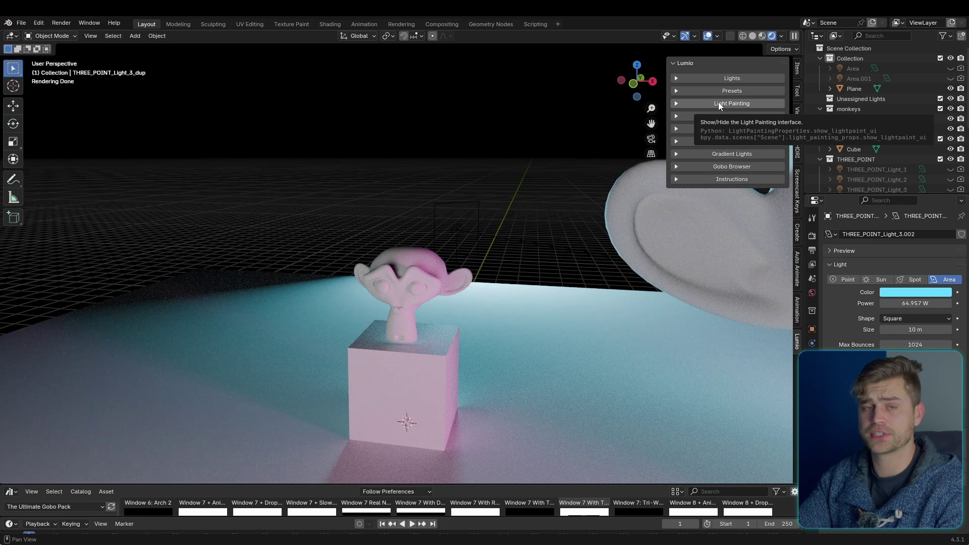
# Show the light painting settings and turn off the THREE_POINT.001 lights so the scene is dark
pyautogui.click(735, 103)
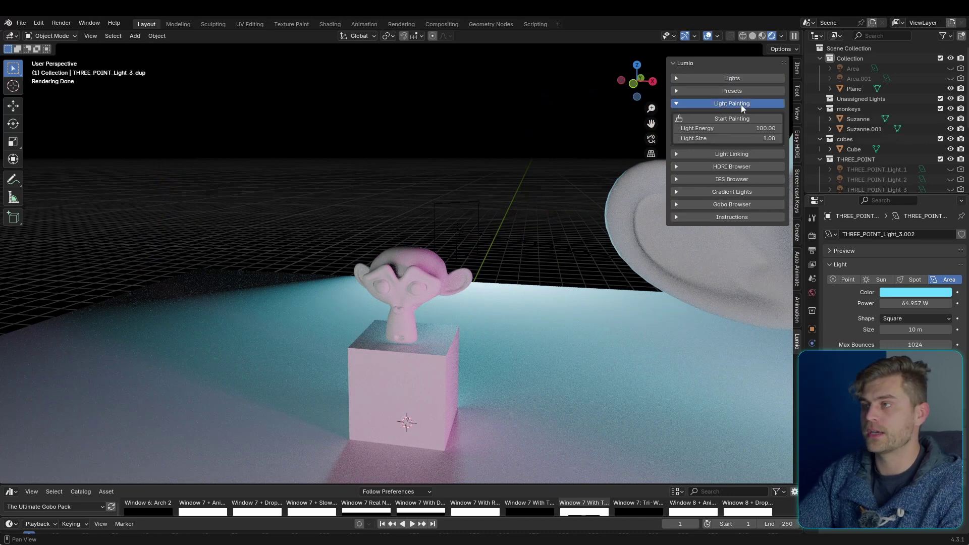
pyautogui.click(707, 78)
pyautogui.click(717, 78)
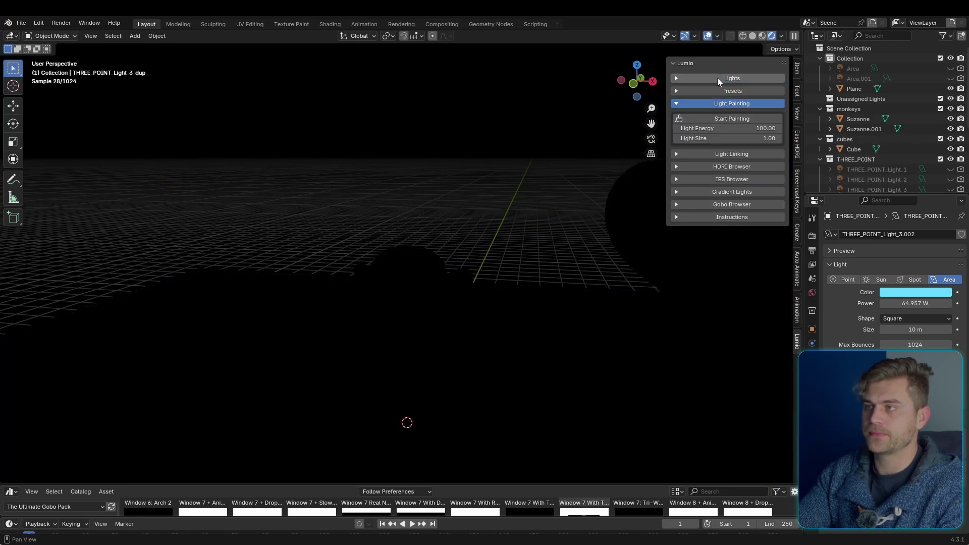
# Start light painting with energy 100 and size 1 and paint a light onto the small monkey head
pyautogui.click(736, 117)
pyautogui.click(442, 294)
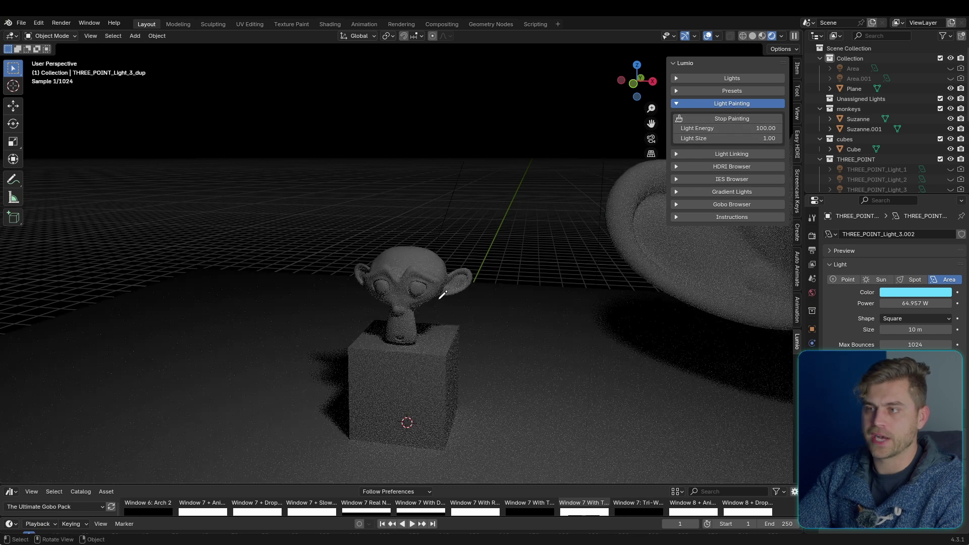
pyautogui.moveTo(402, 360); pyautogui.dragTo(437, 321, button='middle')
pyautogui.scroll(-2, 423, 332)
pyautogui.scroll(3, 444, 316)
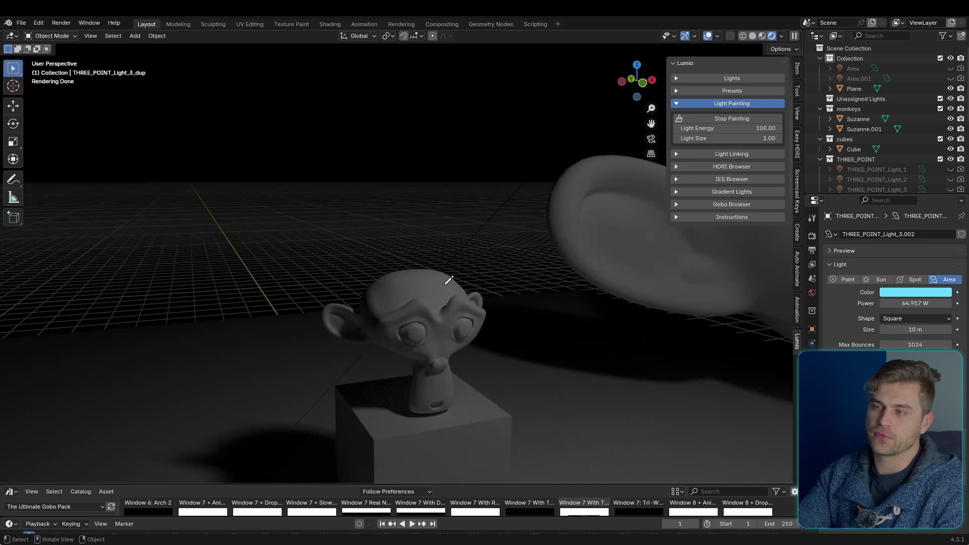
# Paint the light from several angles around the small monkey head, stop painting, and show the light collections
pyautogui.moveTo(449, 281); pyautogui.dragTo(687, 324, button='middle')
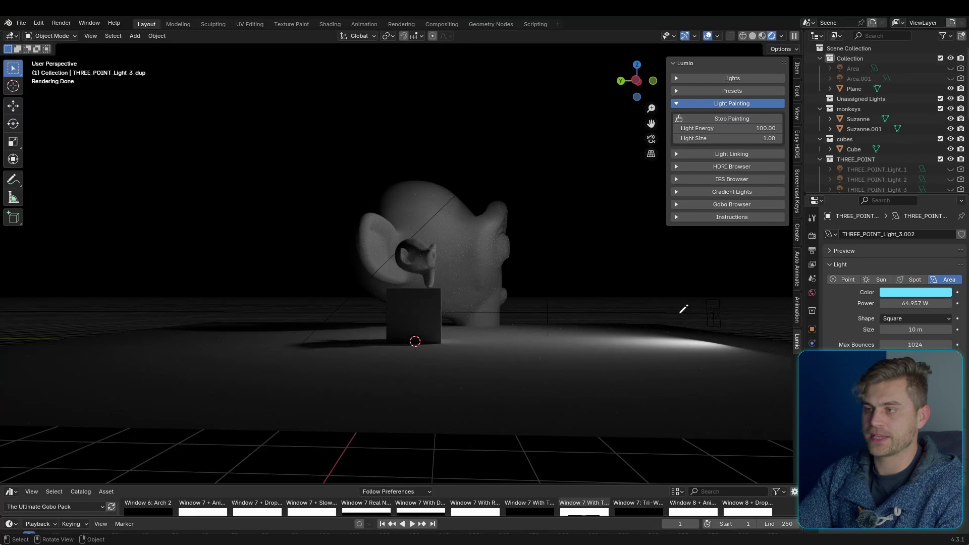
pyautogui.moveTo(443, 296); pyautogui.dragTo(370, 289, button='middle')
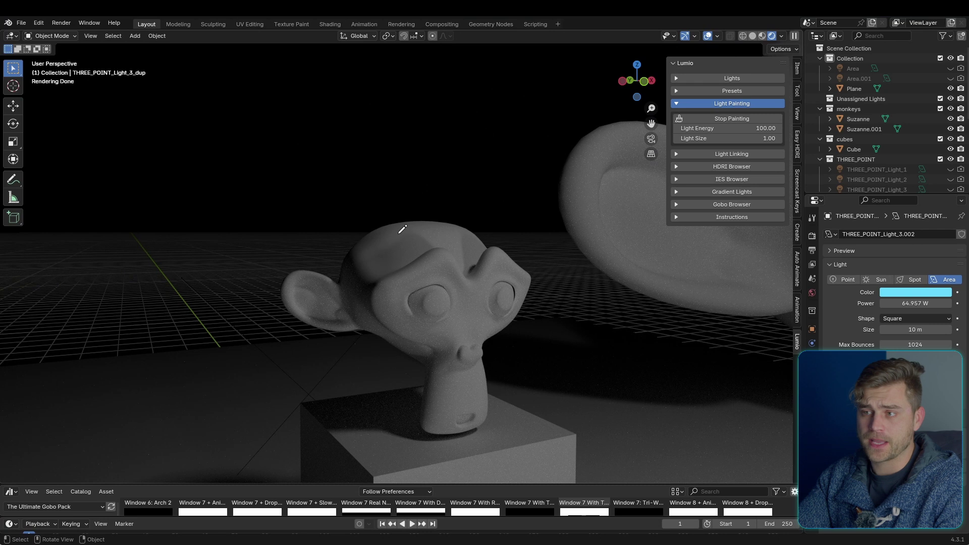
pyautogui.moveTo(368, 287); pyautogui.dragTo(342, 267, button='middle')
pyautogui.keyDown('shift'); pyautogui.moveTo(233, 160); pyautogui.dragTo(679, 180, button='middle'); pyautogui.keyUp('shift')
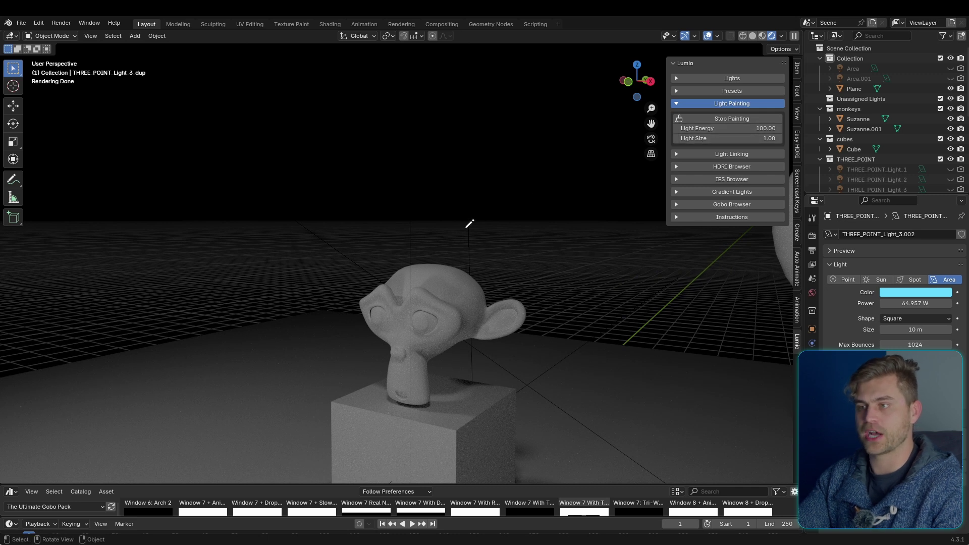
pyautogui.click(707, 77)
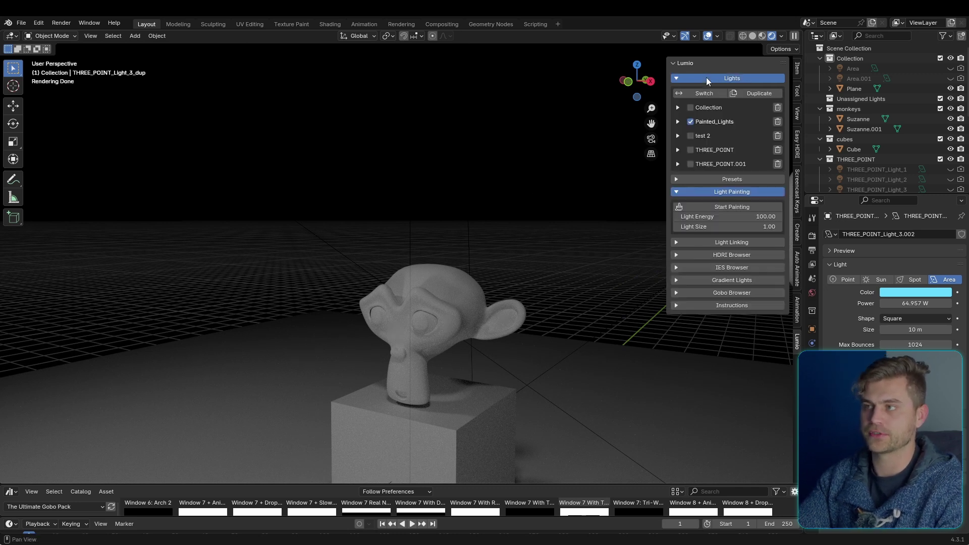
# Toggle the Painted_Lights collection off and on to compare, and expand its list of lights
pyautogui.click(691, 122)
pyautogui.click(690, 122)
pyautogui.click(678, 122)
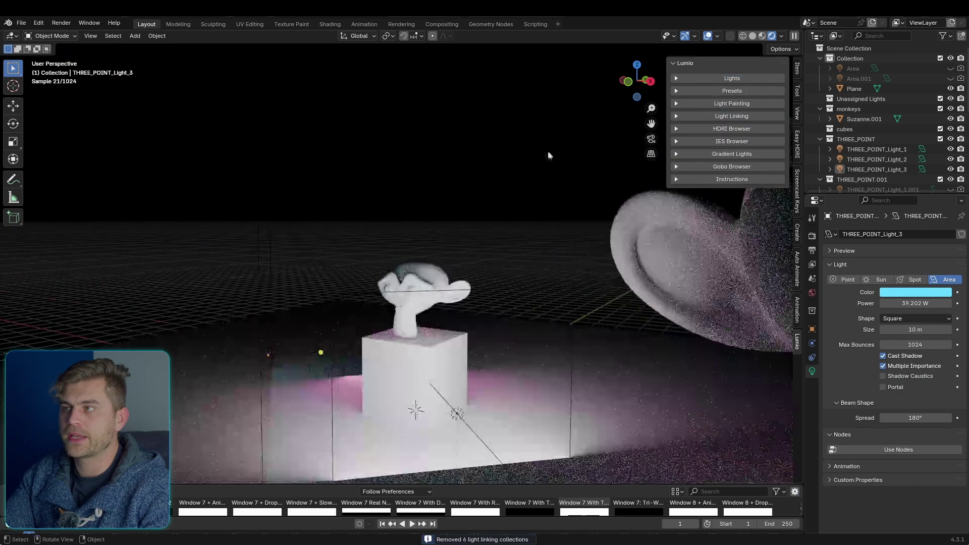
pyautogui.click(706, 77)
pyautogui.click(707, 77)
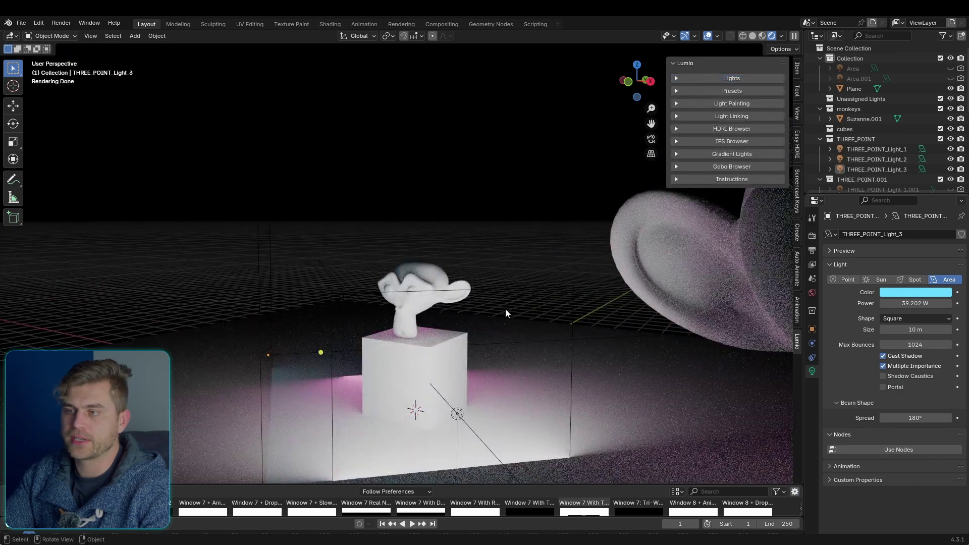
# Select THREE_POINT_Light_1 and create a new light linking collection in its object properties
pyautogui.moveTo(438, 362); pyautogui.dragTo(454, 282, button='middle')
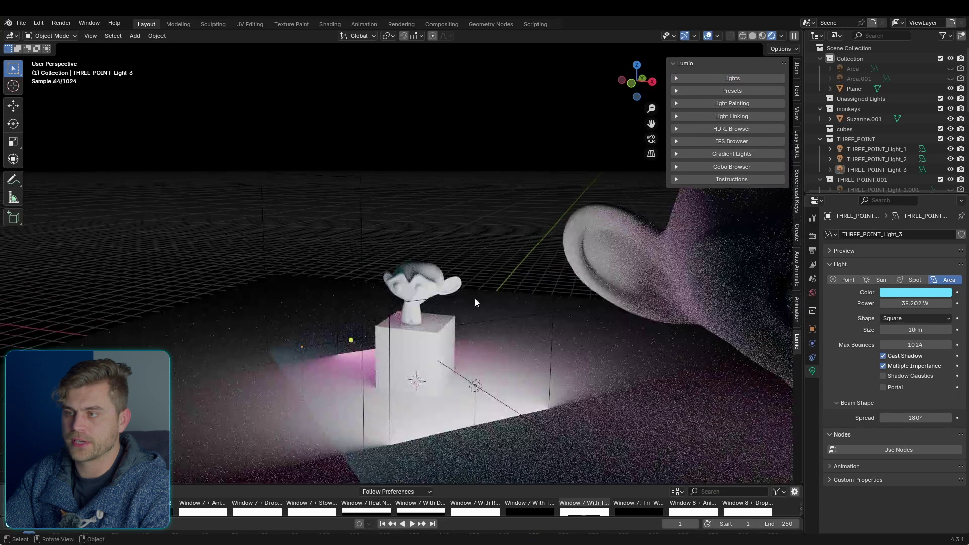
pyautogui.click(475, 303)
pyautogui.click(811, 330)
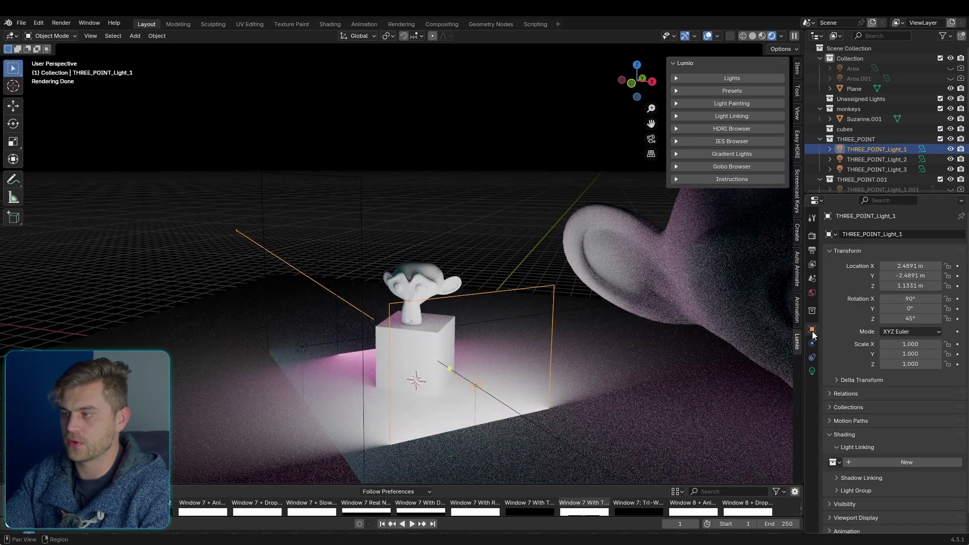
pyautogui.scroll(-1, 845, 359)
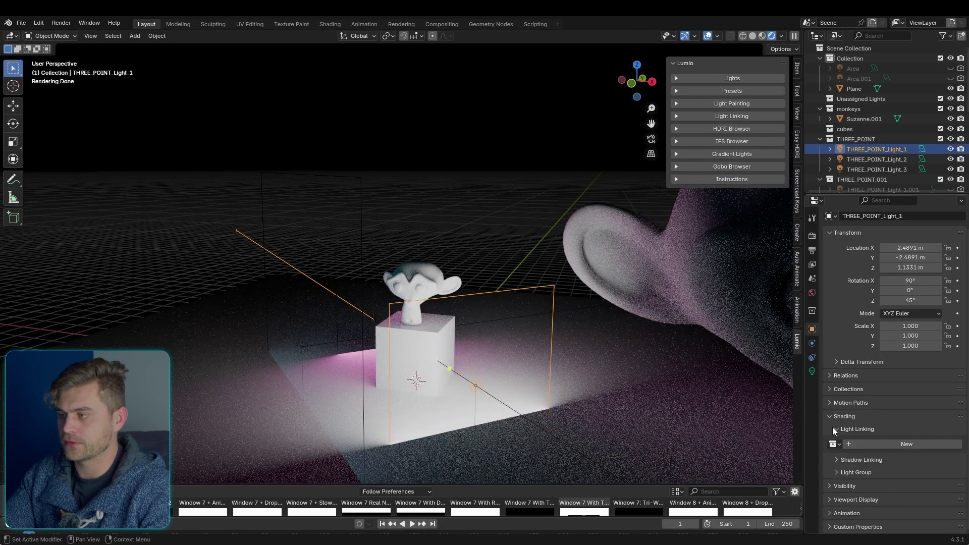
pyautogui.click(892, 443)
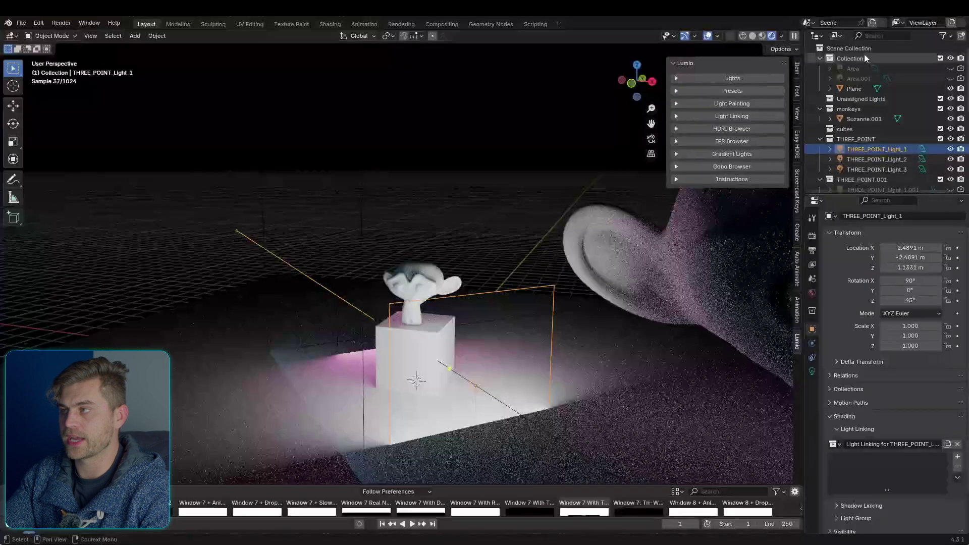
# Look through the scene's collections and remove the light linking collection from THREE_POINT_Light_1
pyautogui.scroll(-1, 890, 111)
pyautogui.scroll(-1, 879, 124)
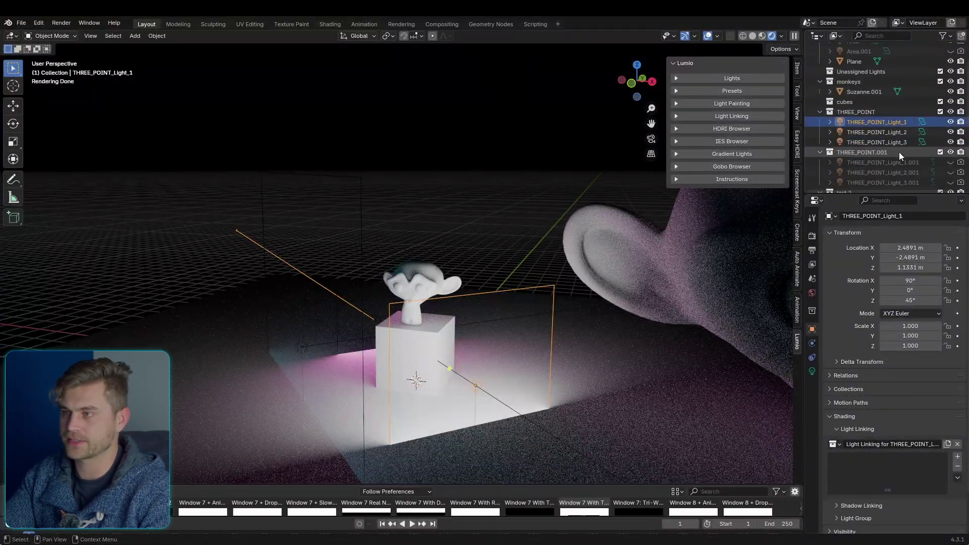
pyautogui.click(957, 444)
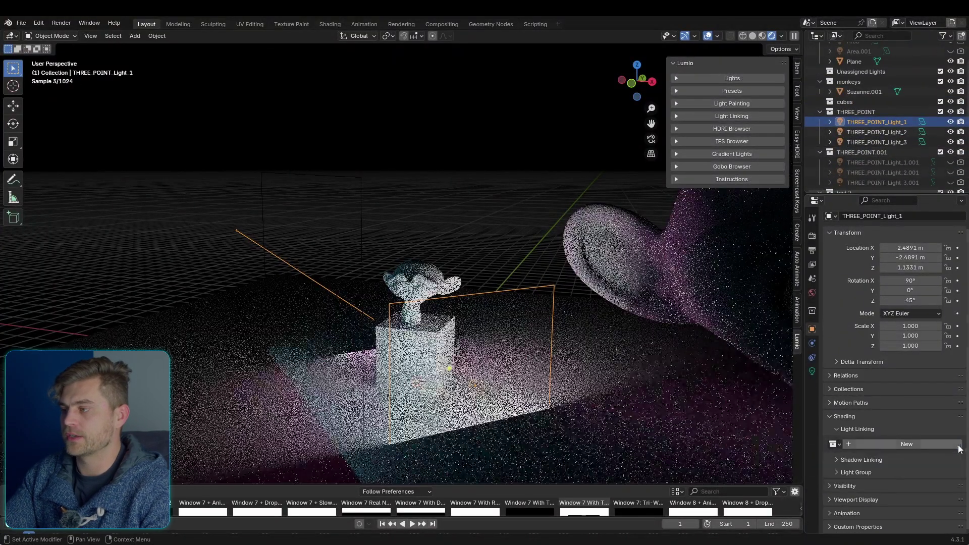
pyautogui.scroll(3, 506, 226)
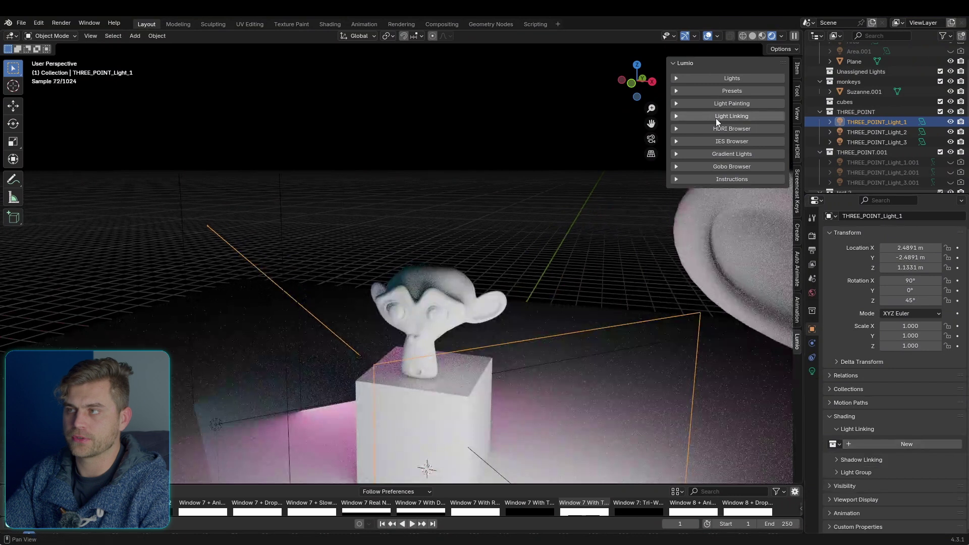
# Add light linking in Lumio with THREE_POINT as the light collection and monkey as the target collection
pyautogui.click(720, 117)
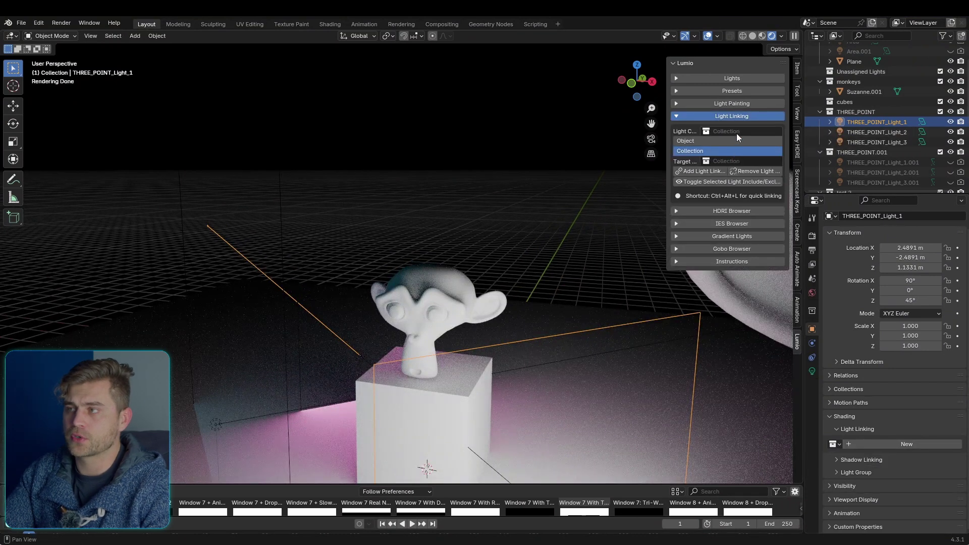
pyautogui.click(739, 132)
pyautogui.click(752, 186)
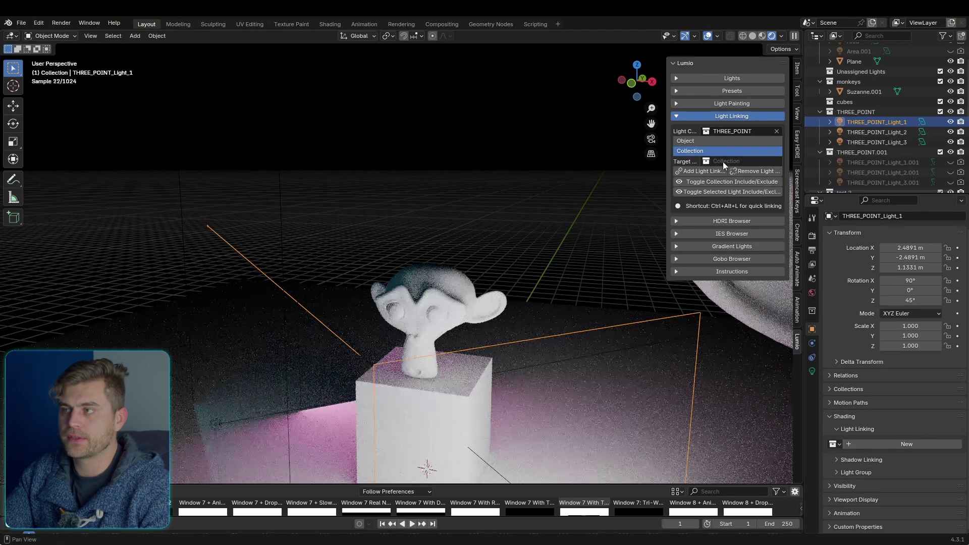
pyautogui.click(725, 161)
pyautogui.click(726, 177)
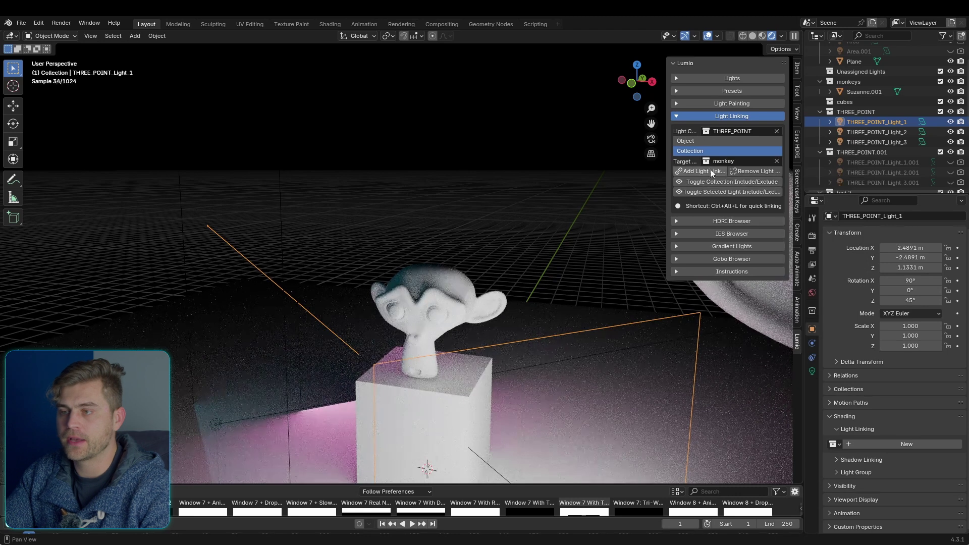
pyautogui.click(711, 170)
# Select the three-point lights and the floor plane in turn to examine the effect of the light linking
pyautogui.moveTo(532, 281); pyautogui.dragTo(522, 269, button='middle')
pyautogui.scroll(-2, 522, 269)
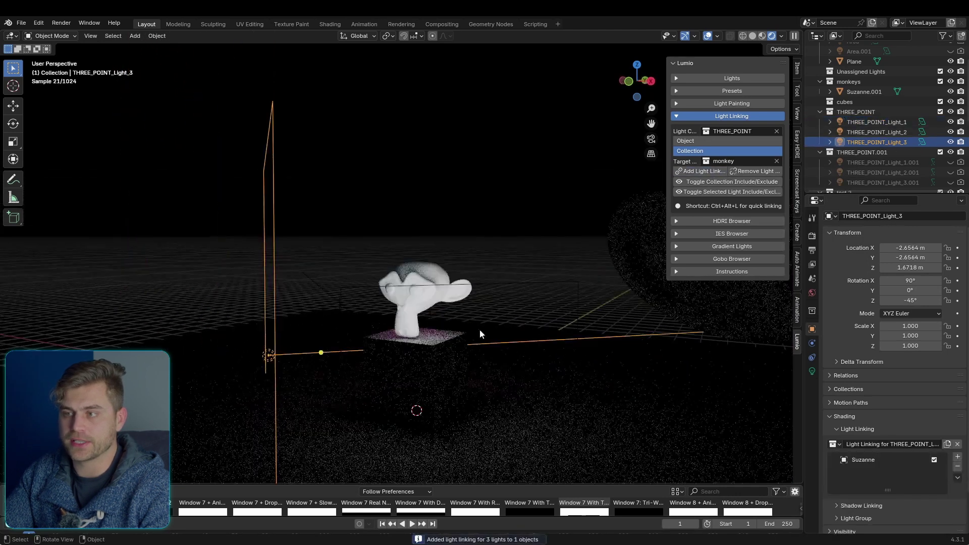
pyautogui.scroll(3, 440, 328)
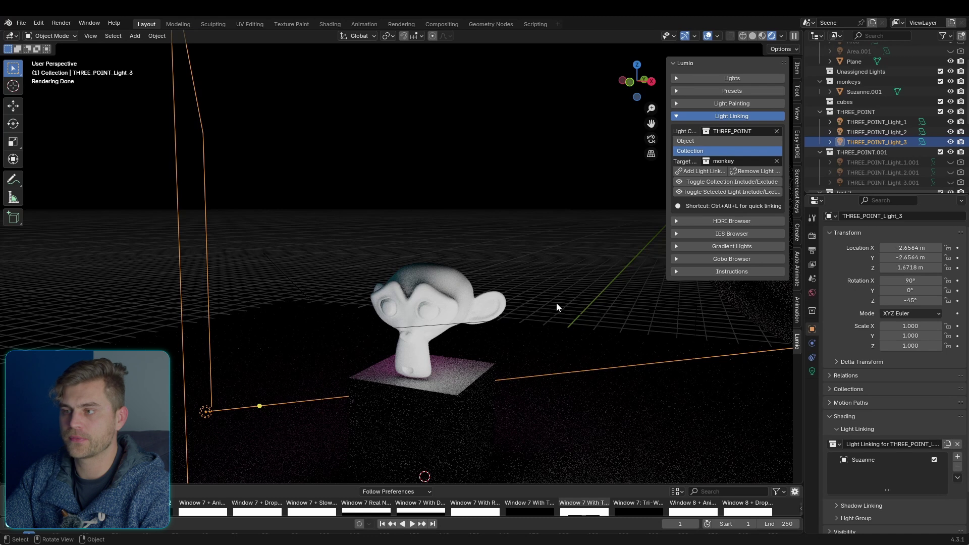
pyautogui.click(553, 317)
pyautogui.click(615, 273)
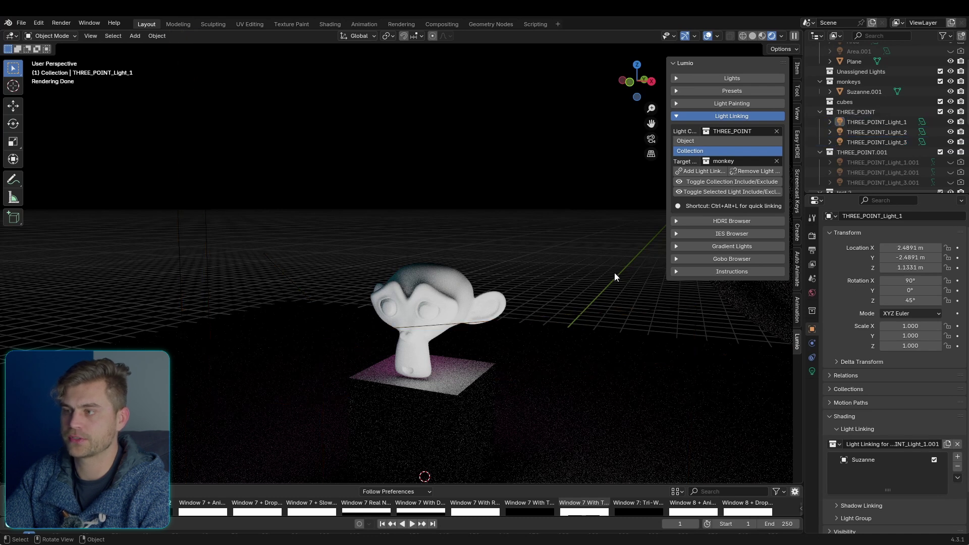
pyautogui.click(295, 352)
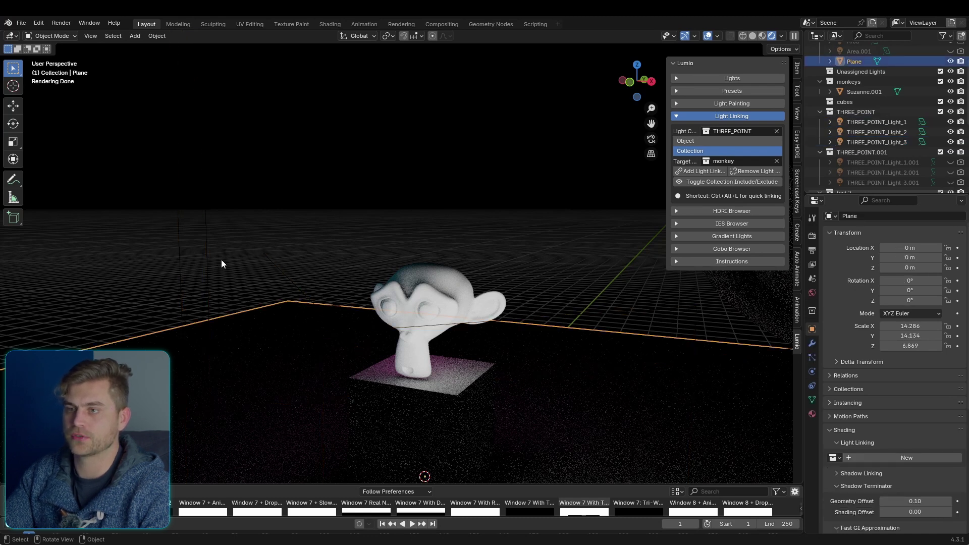
# Select THREE_POINT_Light_3 and toggle the collection's light linking repeatedly between exclude and include, ending on include
pyautogui.click(207, 262)
pyautogui.click(727, 183)
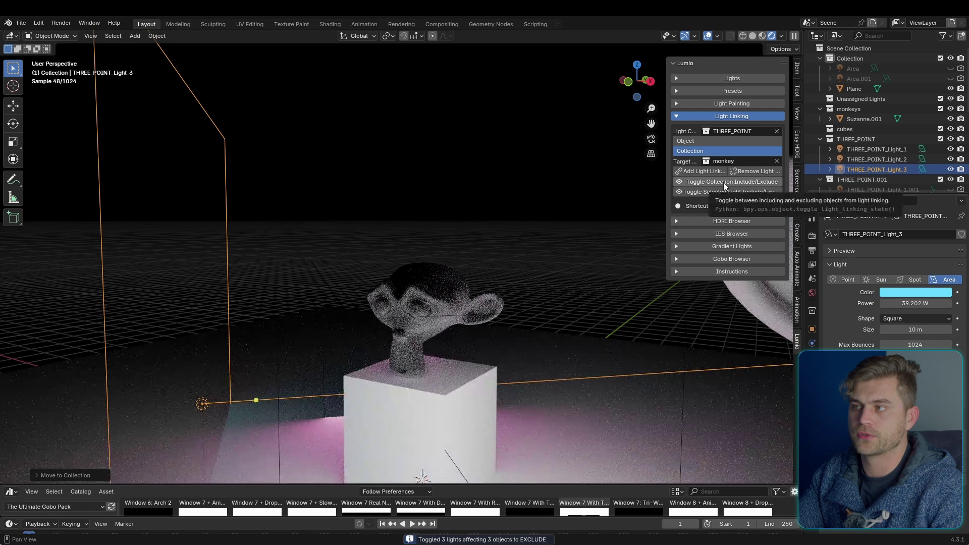
pyautogui.click(723, 182)
pyautogui.click(723, 183)
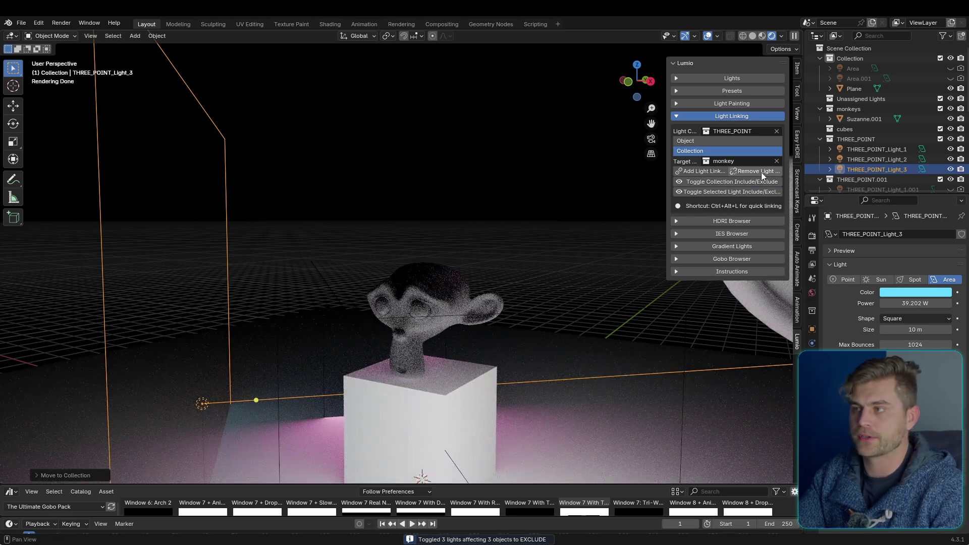
pyautogui.click(712, 182)
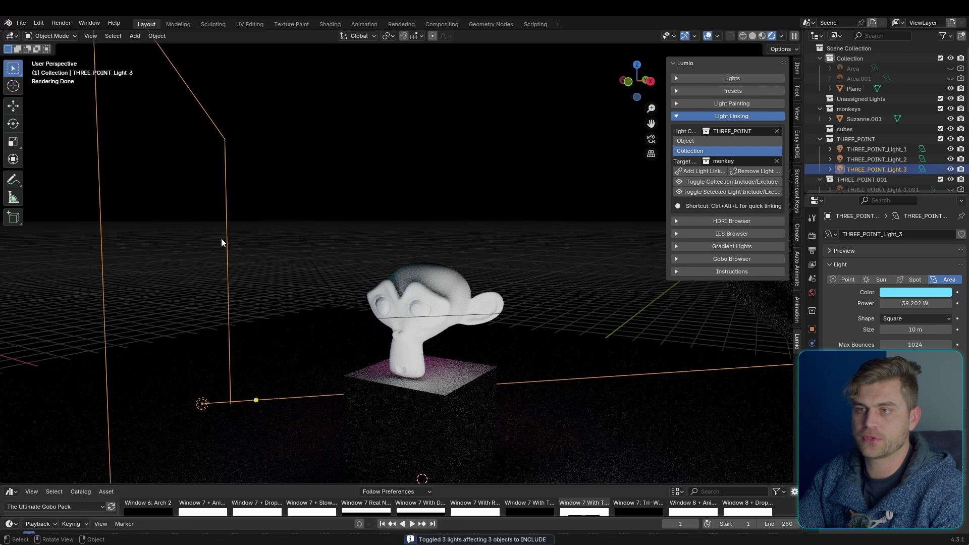
# Toggle the light linking of only the selected THREE_POINT_Light_3 between include and exclude
pyautogui.click(722, 192)
pyautogui.click(722, 192)
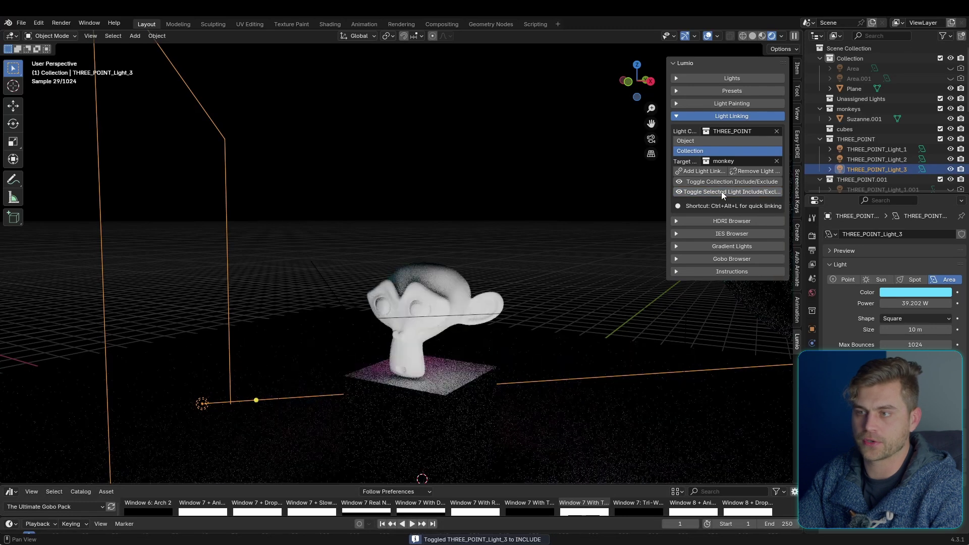
pyautogui.click(722, 192)
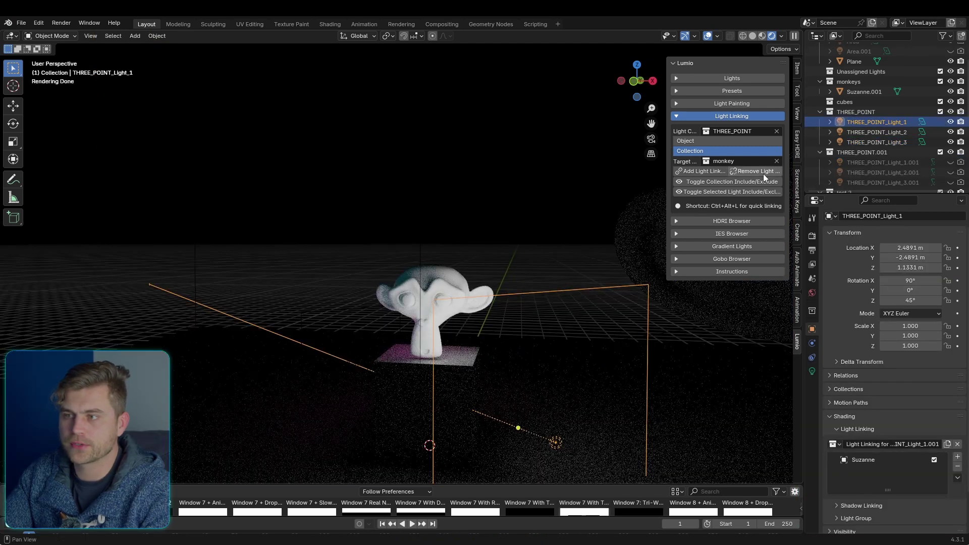
# Remove the light linking from the THREE_POINT lights and collapse the light linking settings
pyautogui.click(756, 171)
pyautogui.click(540, 232)
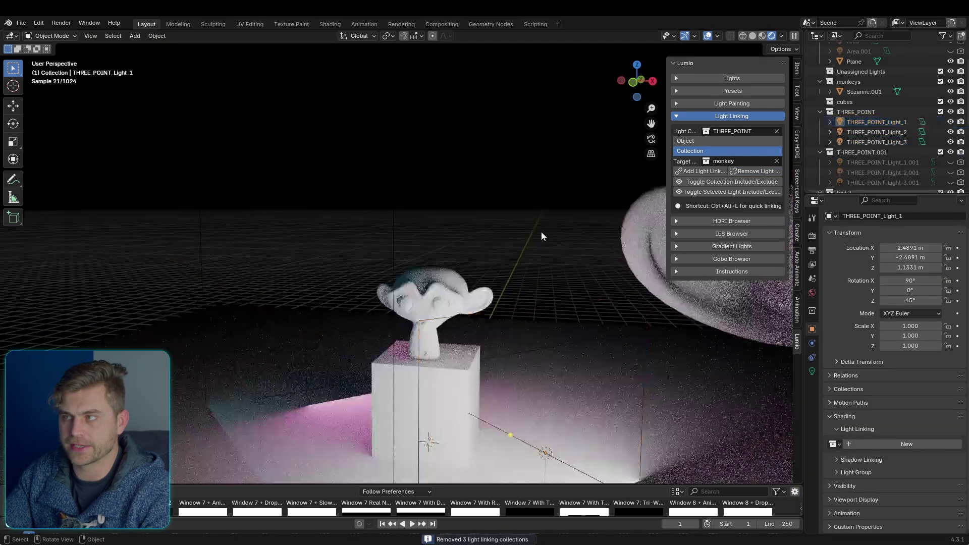
pyautogui.click(729, 116)
# Show the HDRI browser and set its folder to Downloads
pyautogui.click(733, 127)
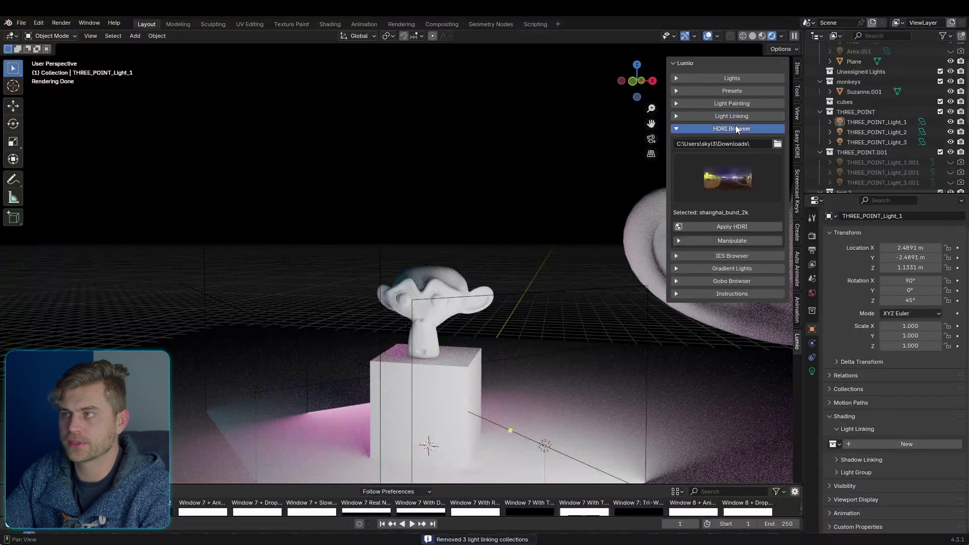
pyautogui.click(779, 143)
pyautogui.click(749, 143)
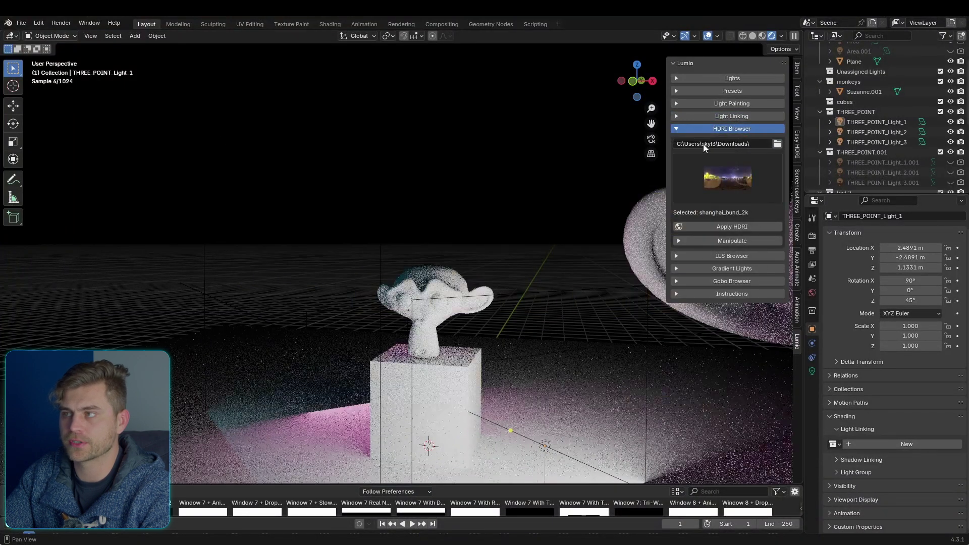
pyautogui.click(778, 145)
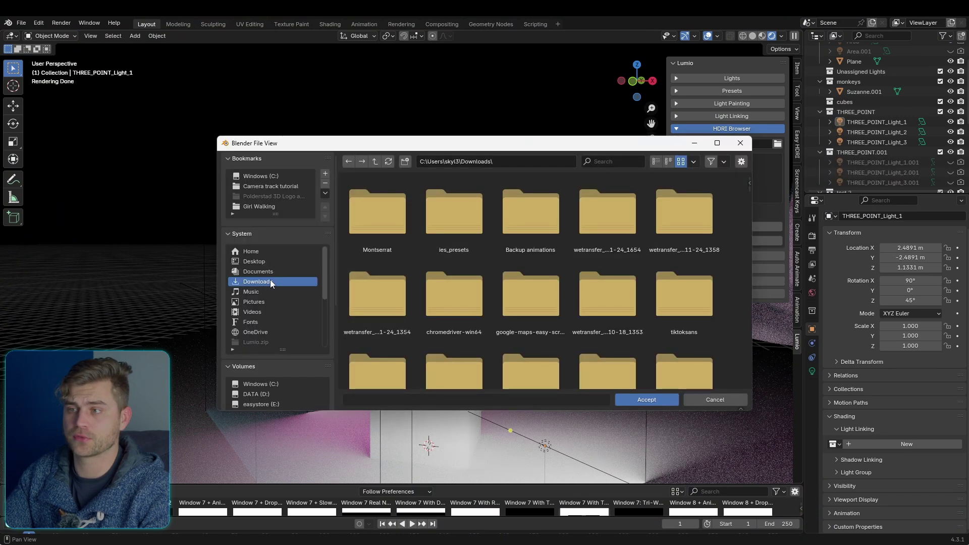
pyautogui.click(675, 399)
# Apply the shanghai_bund_2k HDRI and adjust it to a Z rotation of 74° and a strength of 0.64
pyautogui.click(731, 225)
pyautogui.moveTo(727, 288); pyautogui.dragTo(712, 302)
# Choose the quattro_canti_2k HDRI and apply it to the scene
pyautogui.click(738, 188)
pyautogui.click(742, 235)
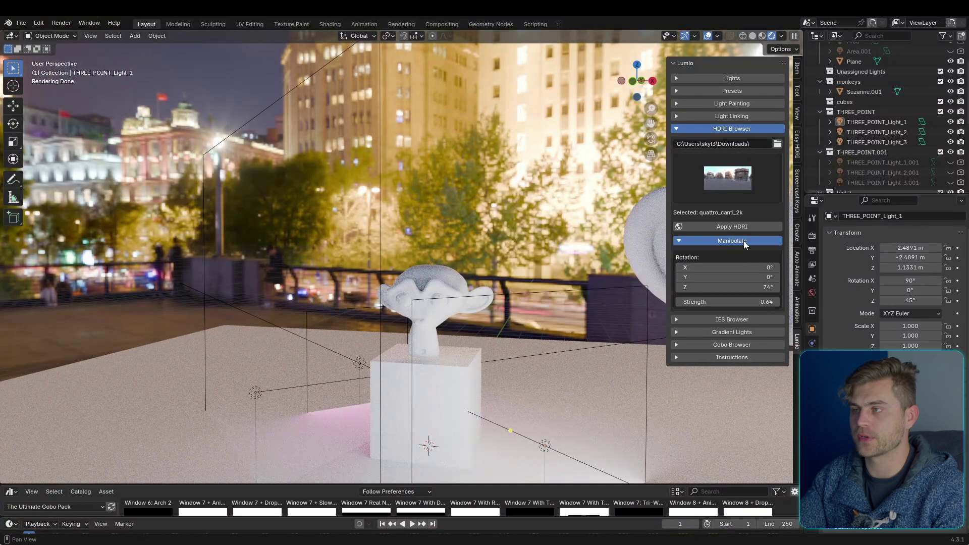
pyautogui.click(734, 229)
# Apply the canary_wharf_4k HDRI and set its Z rotation to 153°
pyautogui.click(737, 185)
pyautogui.click(503, 237)
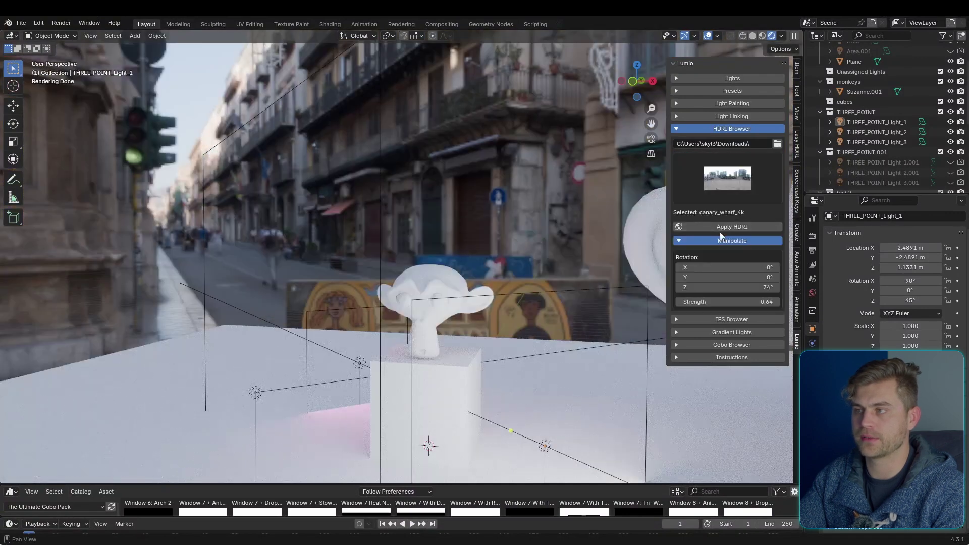
pyautogui.click(731, 227)
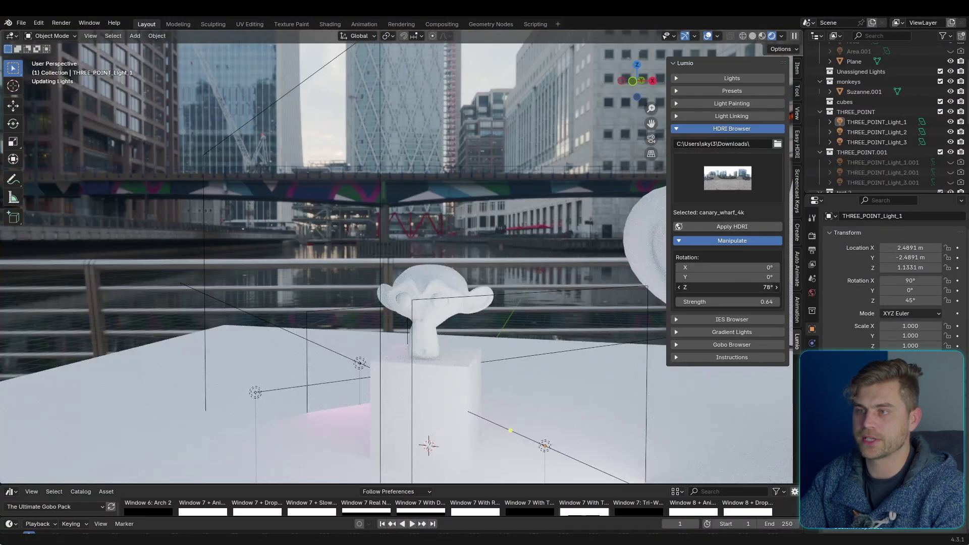
pyautogui.moveTo(728, 288); pyautogui.dragTo(794, 233)
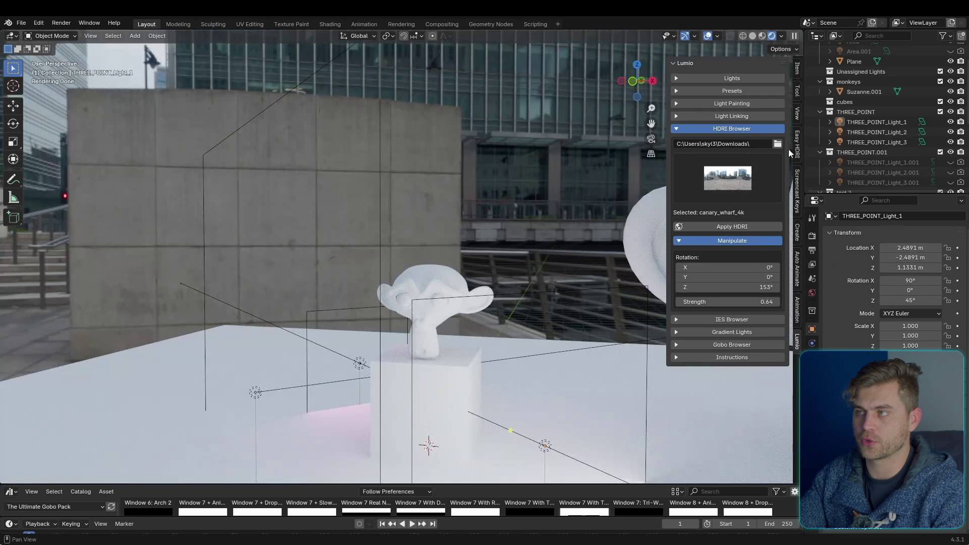
# Set the HDRI strength to 0 and collapse the HDRI browser
pyautogui.click(751, 302)
pyautogui.write('0')
pyautogui.press('Return')
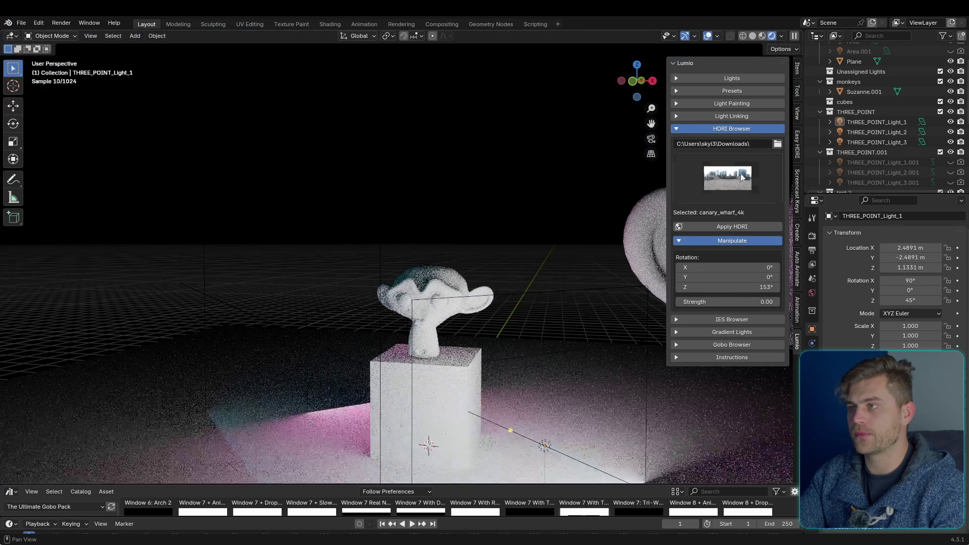
pyautogui.click(752, 129)
# Show the IES browser and turn off the THREE_POINT light collection so the scene is dark
pyautogui.click(740, 143)
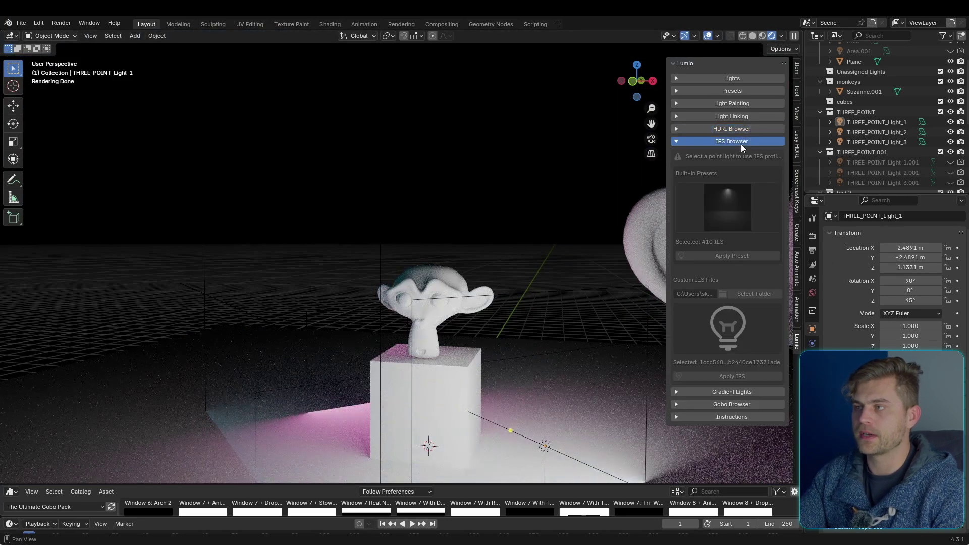
pyautogui.scroll(-2, 473, 277)
pyautogui.moveTo(474, 277)
pyautogui.mouseDown(button='middle')
pyautogui.moveTo(518, 285)
pyautogui.moveTo(465, 286)
pyautogui.mouseUp(button='middle')
pyautogui.click(689, 80)
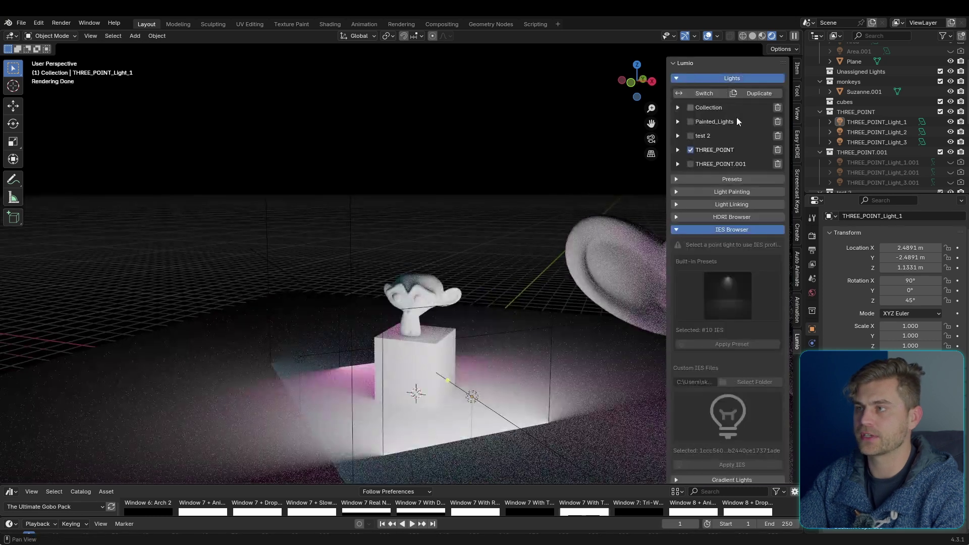
pyautogui.click(692, 150)
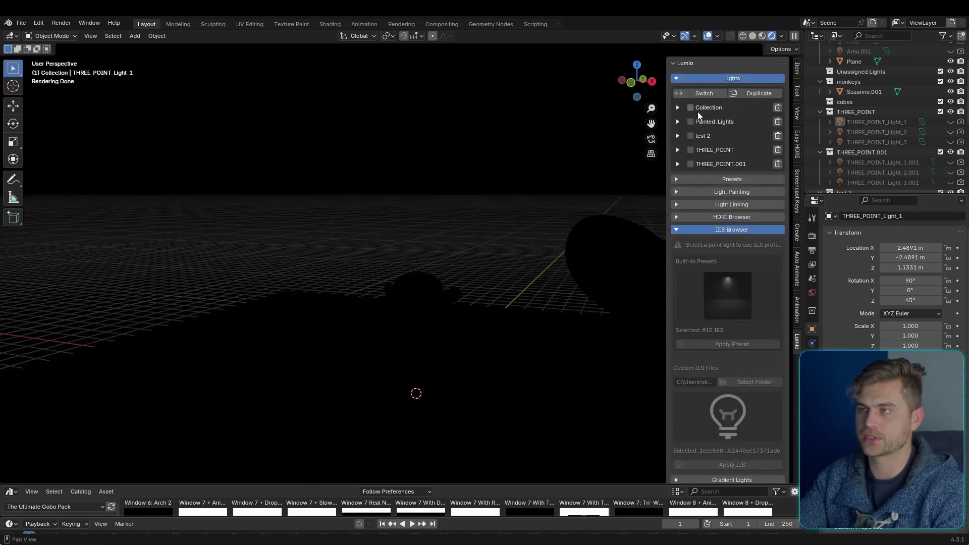
# Add a point light and raise it along Z to about 5.19 m, above the small monkey head
pyautogui.hotkey('shift', 'a')
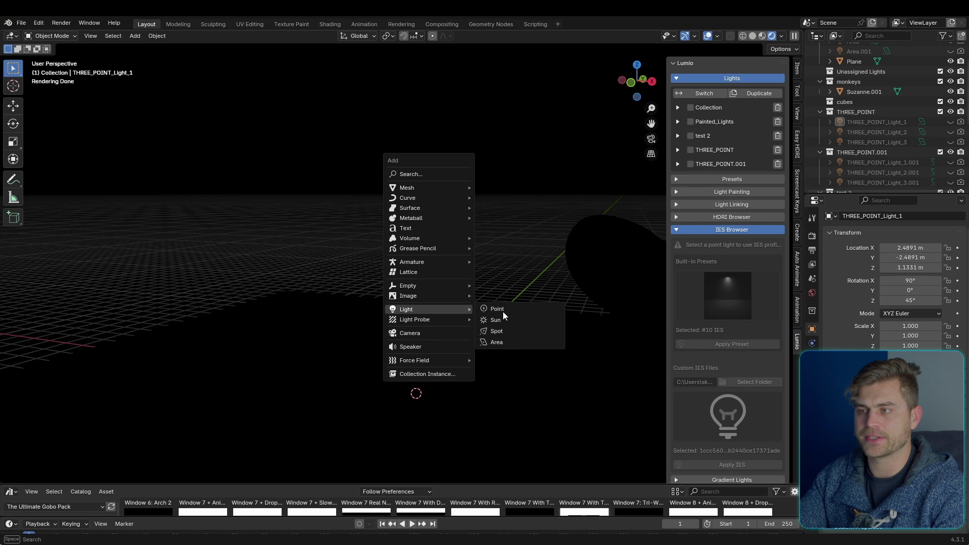
pyautogui.click(504, 307)
pyautogui.press('g')
pyautogui.press('z')
pyautogui.click(429, 260)
# Move the point light into a new collection named Point
pyautogui.press('m')
pyautogui.click(429, 259)
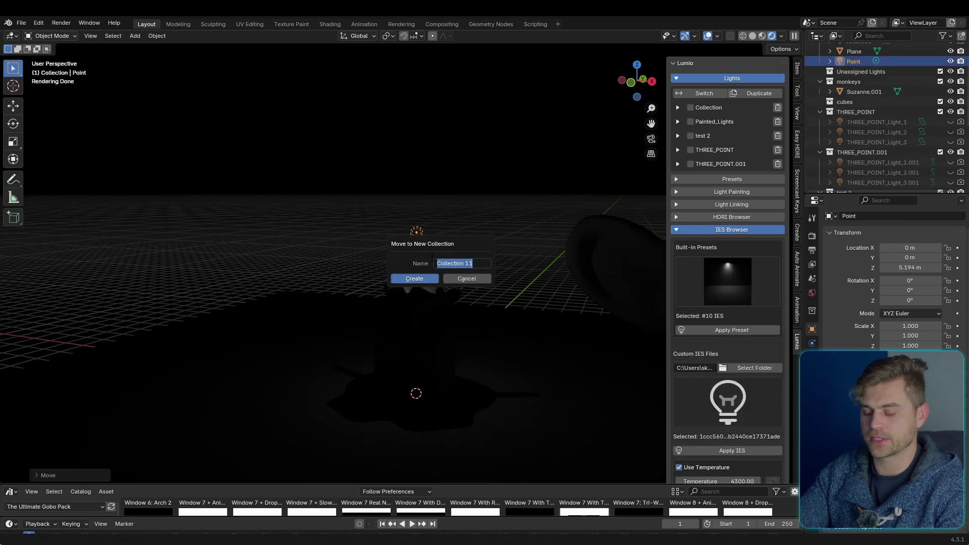
pyautogui.press('Return')
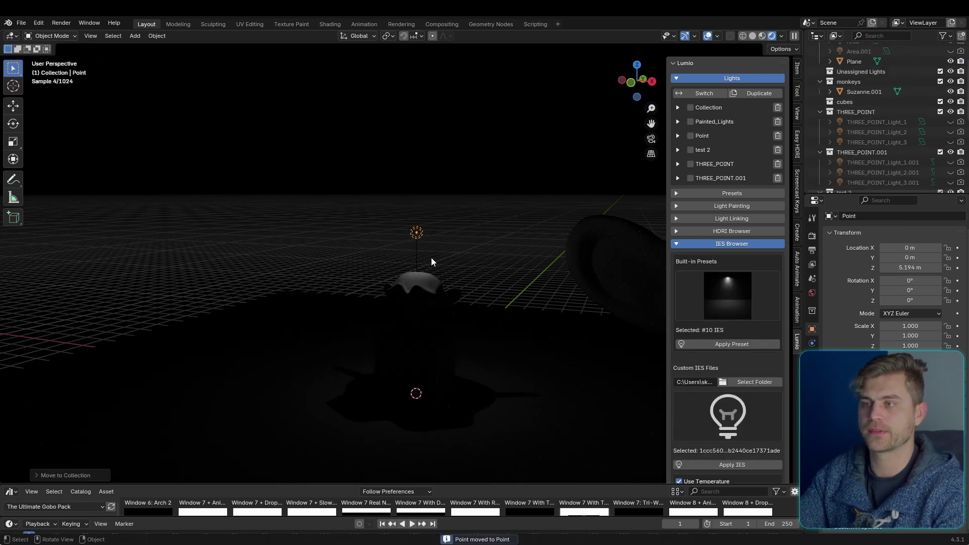
# Add a plane scaled up as an upright wall, with the point light in front of it at about Y 13.65 m
pyautogui.hotkey('shift', 'a')
pyautogui.moveTo(445, 164)
pyautogui.click(520, 166)
pyautogui.scroll(-5, 501, 227)
pyautogui.moveTo(501, 227); pyautogui.dragTo(497, 273, button='middle')
pyautogui.press('s')
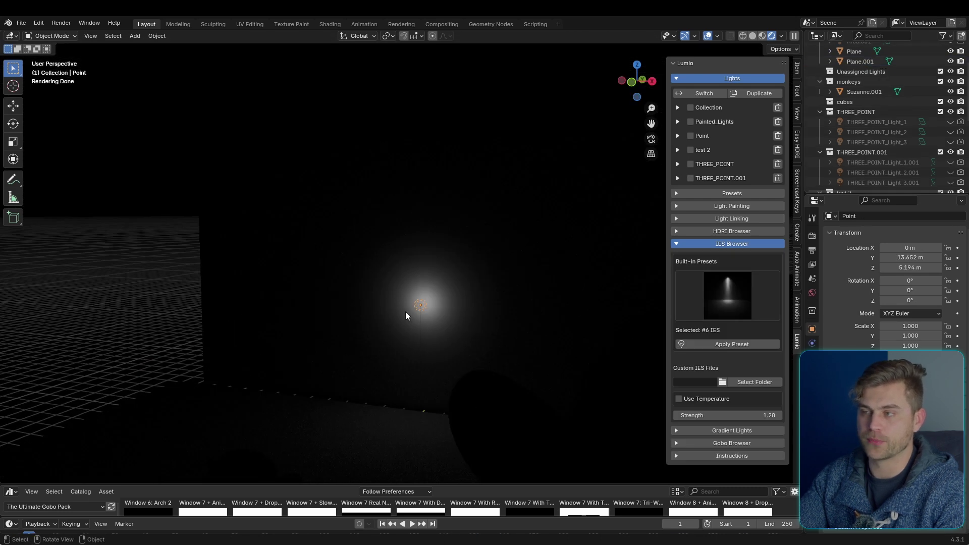
# Apply the built-in #6 IES preset to the point light and raise the light along Z to about 7.88 m
pyautogui.click(752, 318)
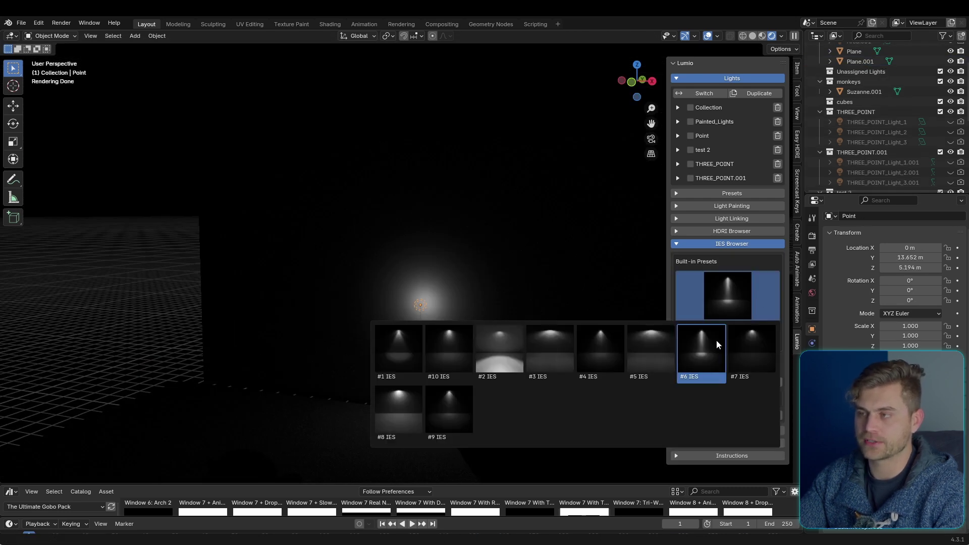
pyautogui.click(694, 369)
pyautogui.click(728, 344)
pyautogui.press('g')
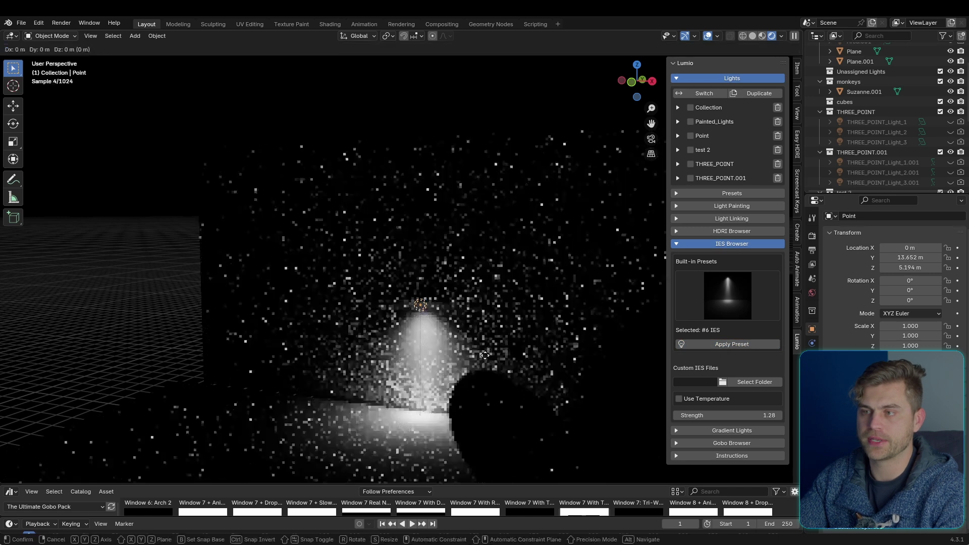
pyautogui.press('z')
pyautogui.click(493, 301)
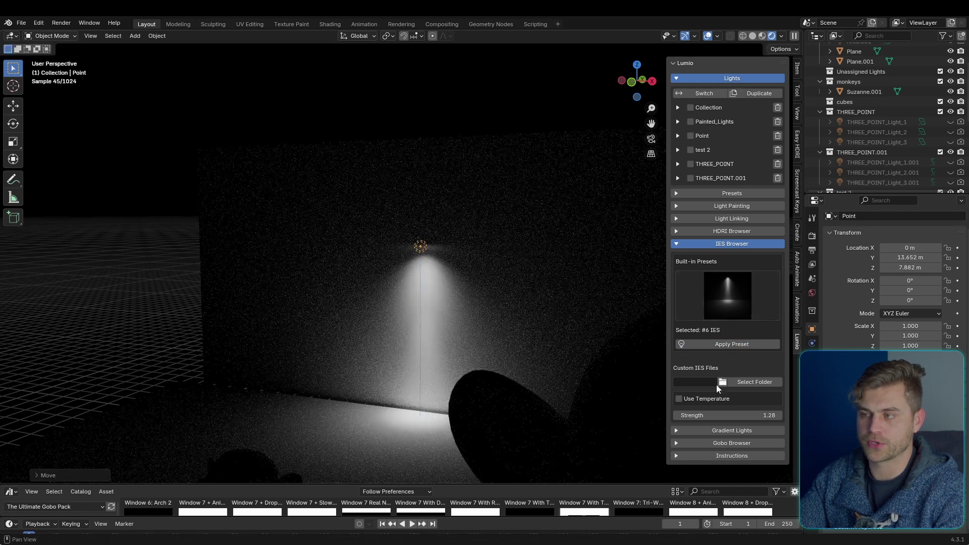
# Enable temperature for the IES light and apply a value of 4300
pyautogui.click(679, 399)
pyautogui.click(731, 413)
pyautogui.write('43')
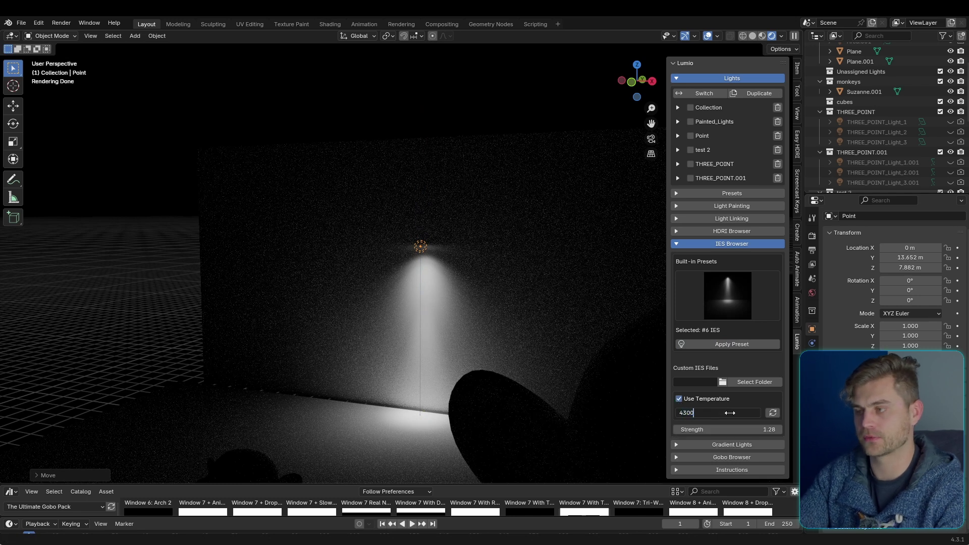
pyautogui.write('00')
pyautogui.press('Return')
pyautogui.click(773, 413)
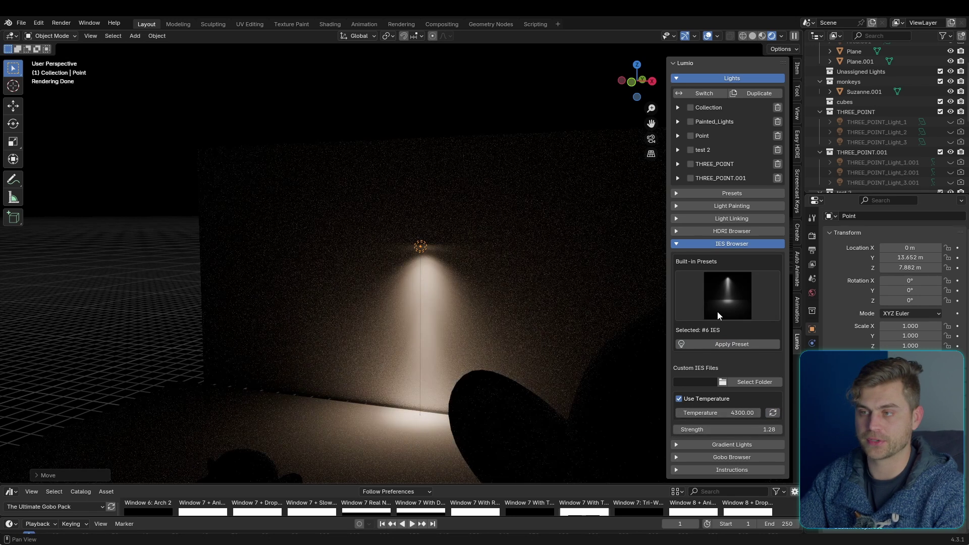
# Try a wide-beam built-in IES preset on the point light, followed by the #10 IES preset
pyautogui.click(728, 295)
pyautogui.click(706, 327)
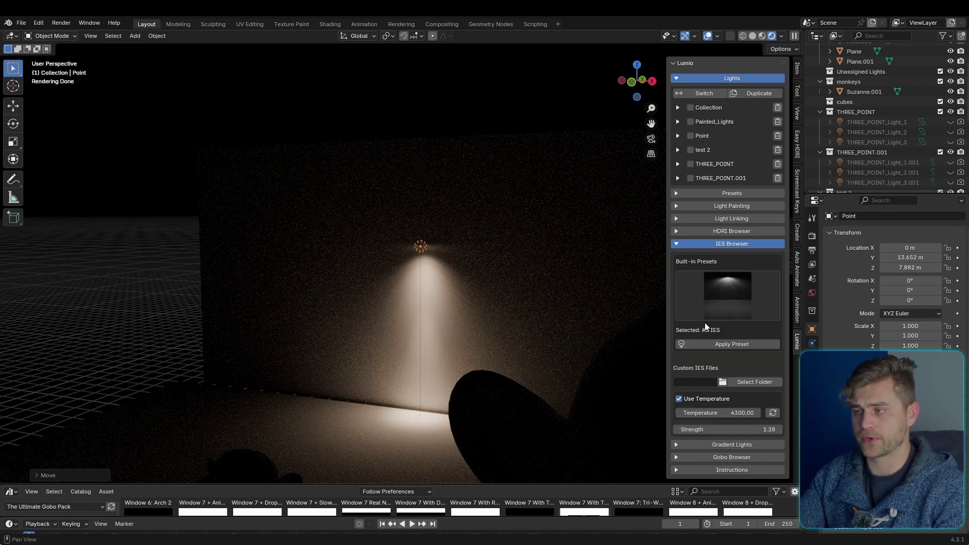
pyautogui.click(722, 346)
pyautogui.click(750, 308)
pyautogui.click(447, 400)
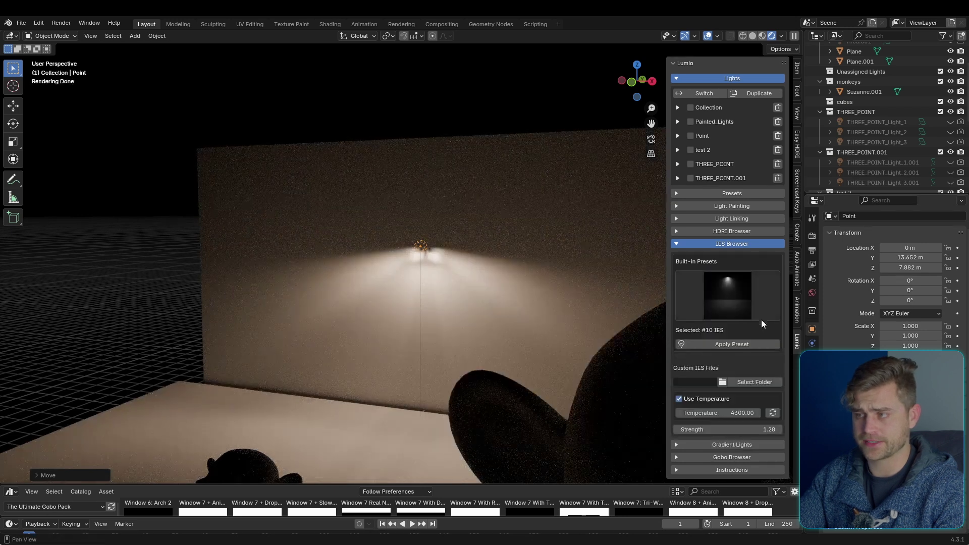
pyautogui.click(756, 343)
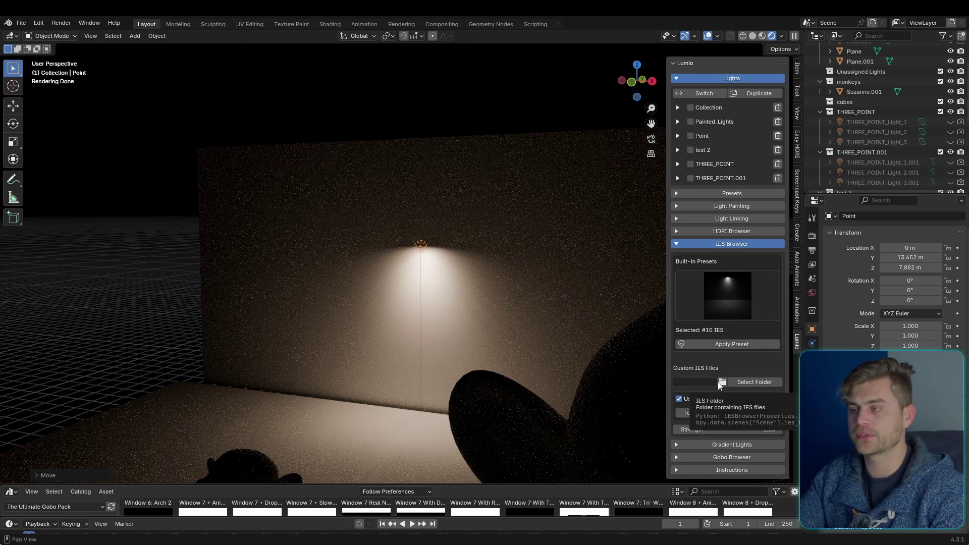
# Load the IES TEXTURES folder as the custom IES source and apply its 1ccc560391e… profile to the point light
pyautogui.click(737, 382)
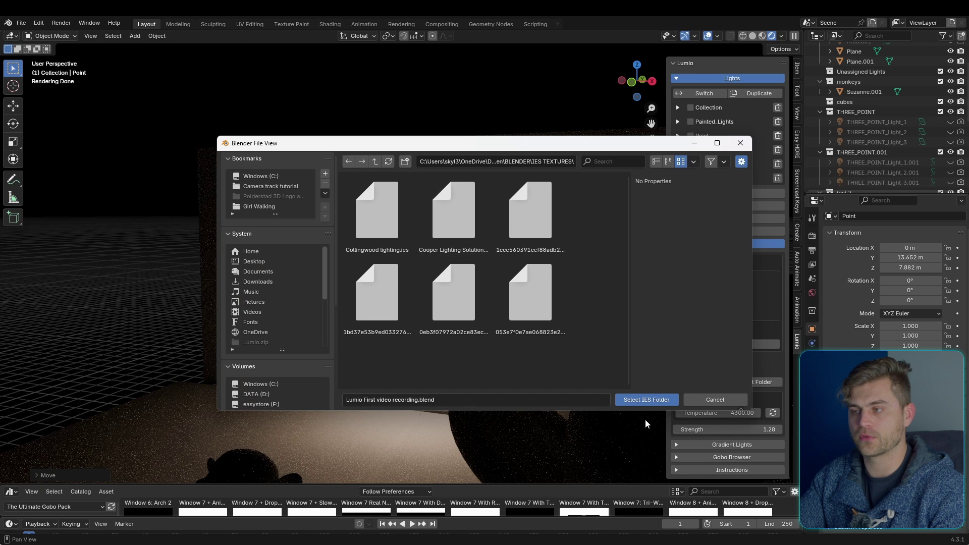
pyautogui.click(646, 400)
pyautogui.scroll(-4, 747, 394)
pyautogui.click(716, 343)
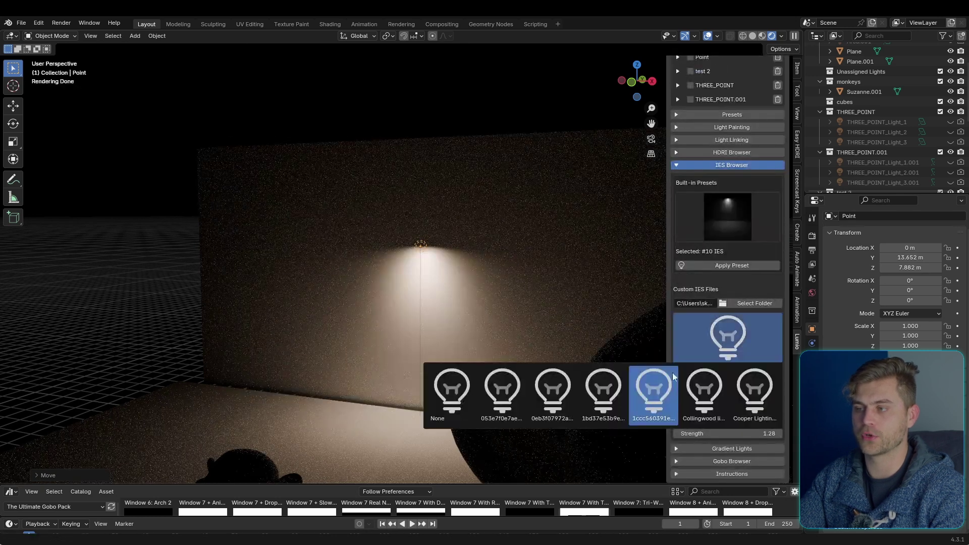
pyautogui.click(602, 394)
pyautogui.click(716, 369)
pyautogui.click(653, 391)
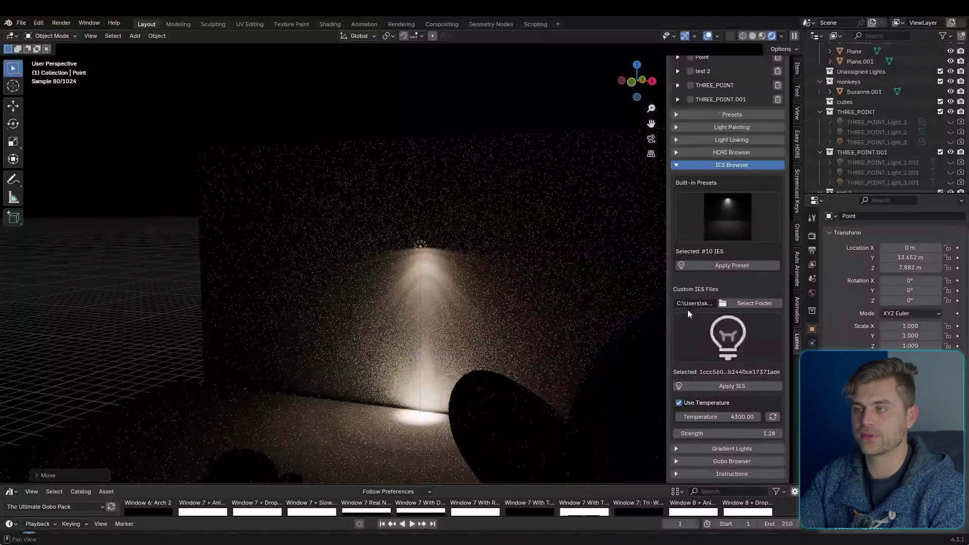
# Raise the IES light's strength to 2.96 and collapse the IES browser
pyautogui.click(744, 349)
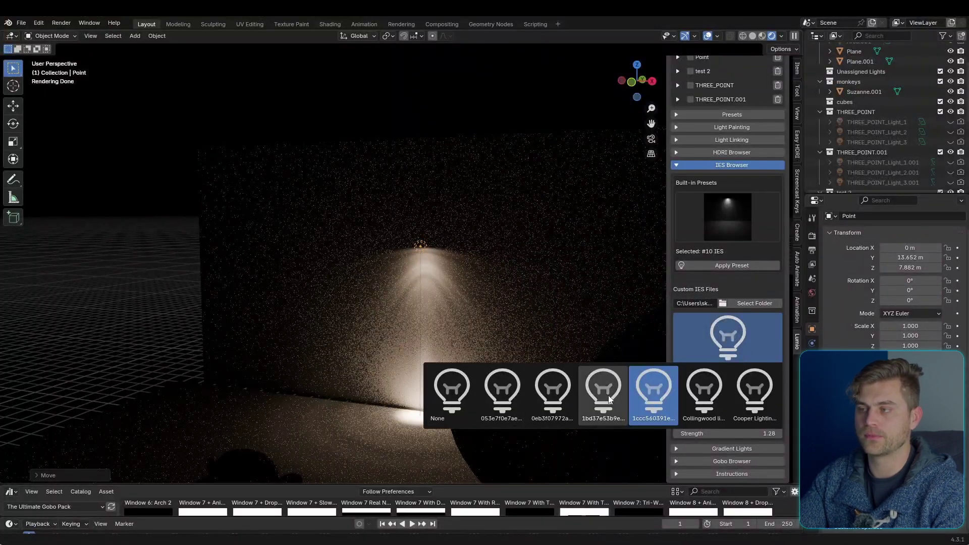
pyautogui.click(736, 228)
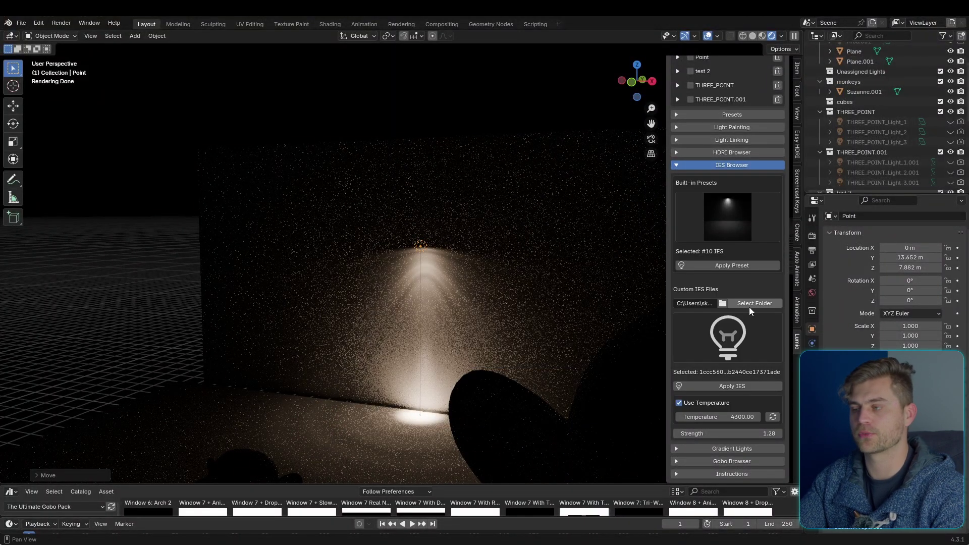
pyautogui.moveTo(747, 434); pyautogui.dragTo(708, 389)
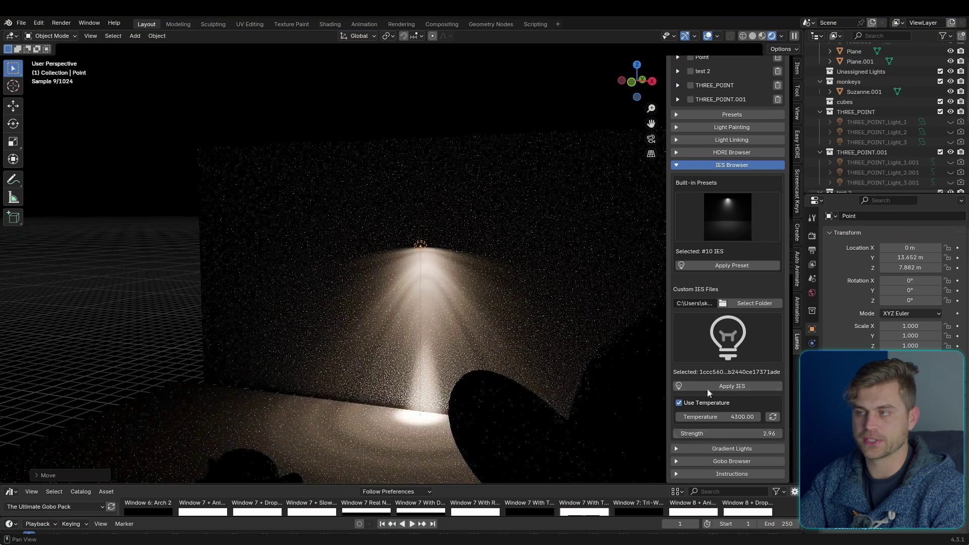
pyautogui.click(738, 165)
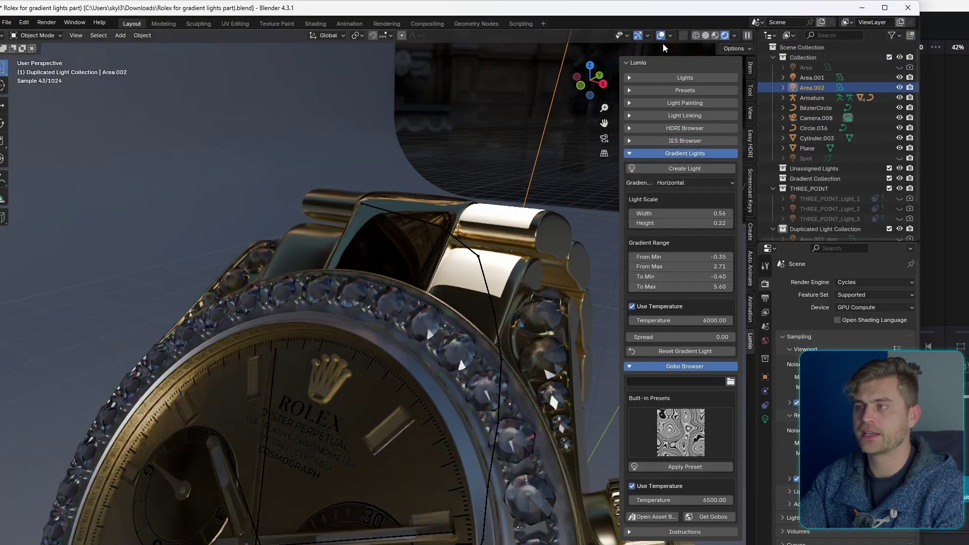
# Hide the viewport overlays in the Rolex watch scene and adjust the gradient light's From Max
pyautogui.click(661, 37)
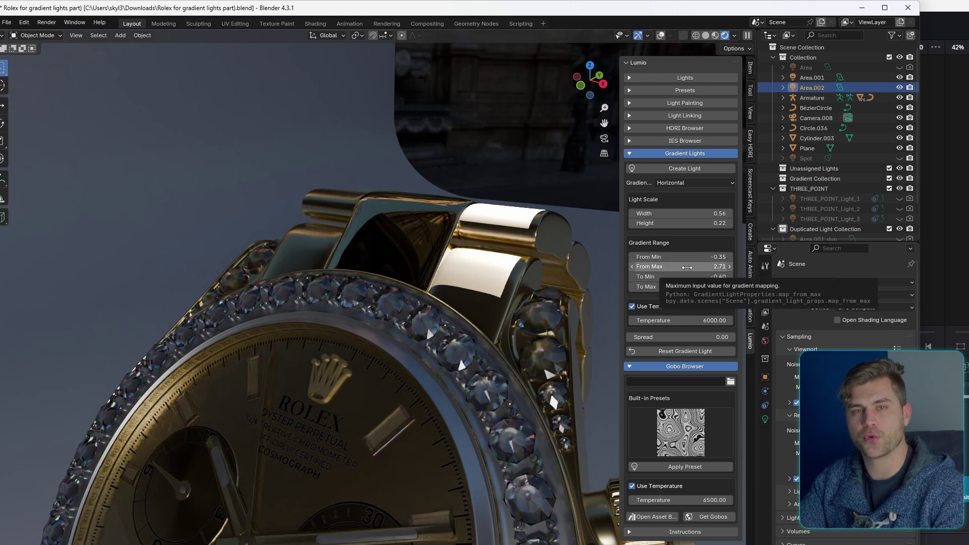
pyautogui.moveTo(687, 267); pyautogui.dragTo(719, 267)
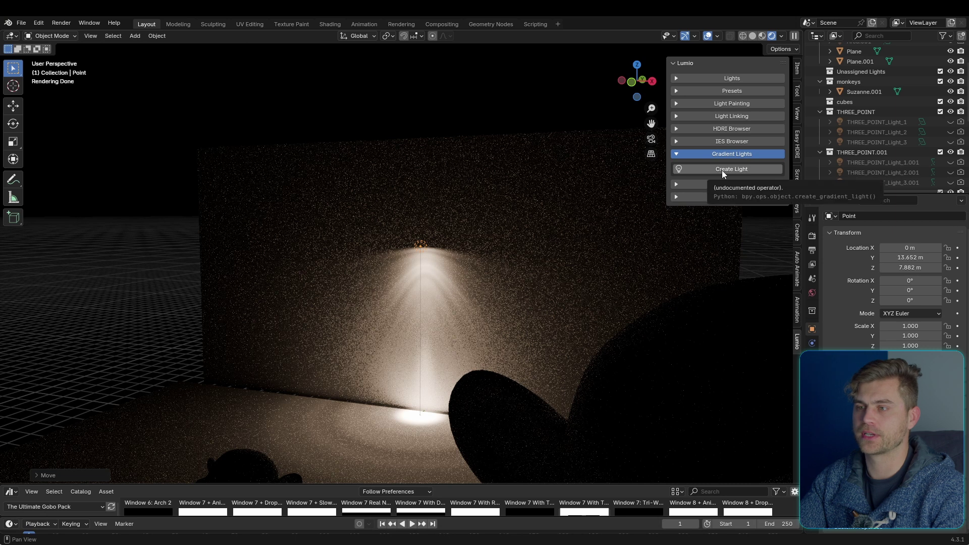
# Create a gradient light, turn on only its Gradient Collection, and move it to about X 4.46 m, Y 0.54 m, Z 1.47 m
pyautogui.click(722, 170)
pyautogui.scroll(-4, 606, 253)
pyautogui.moveTo(606, 253); pyautogui.dragTo(598, 264, button='middle')
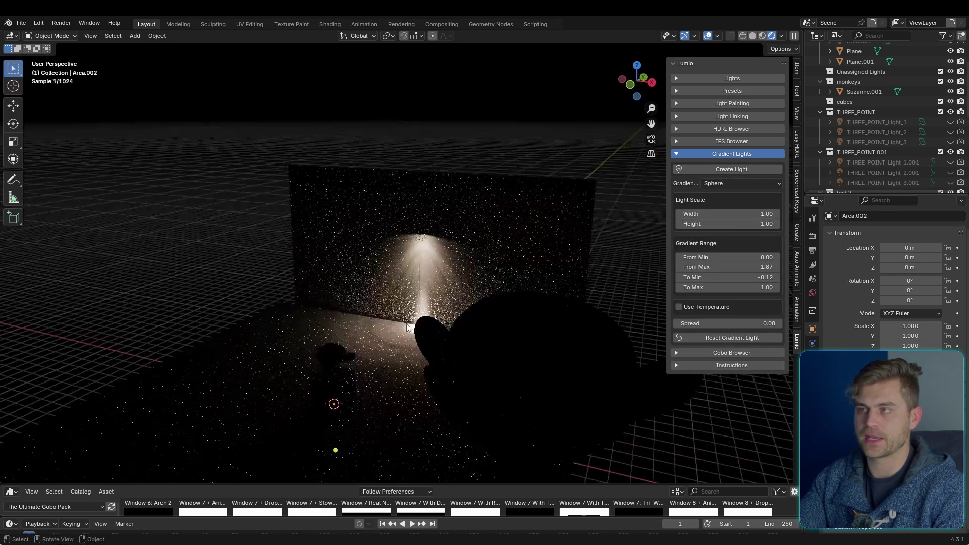
pyautogui.click(712, 81)
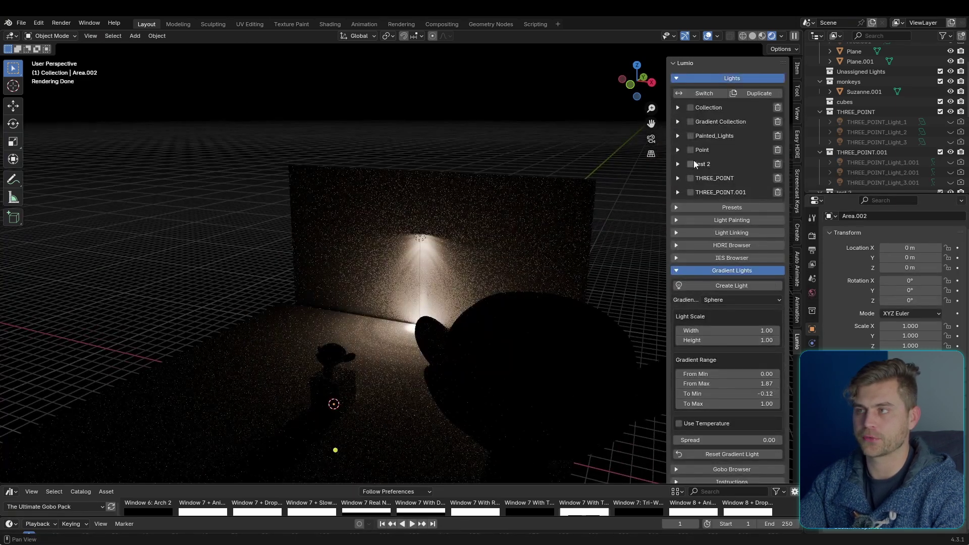
pyautogui.click(694, 121)
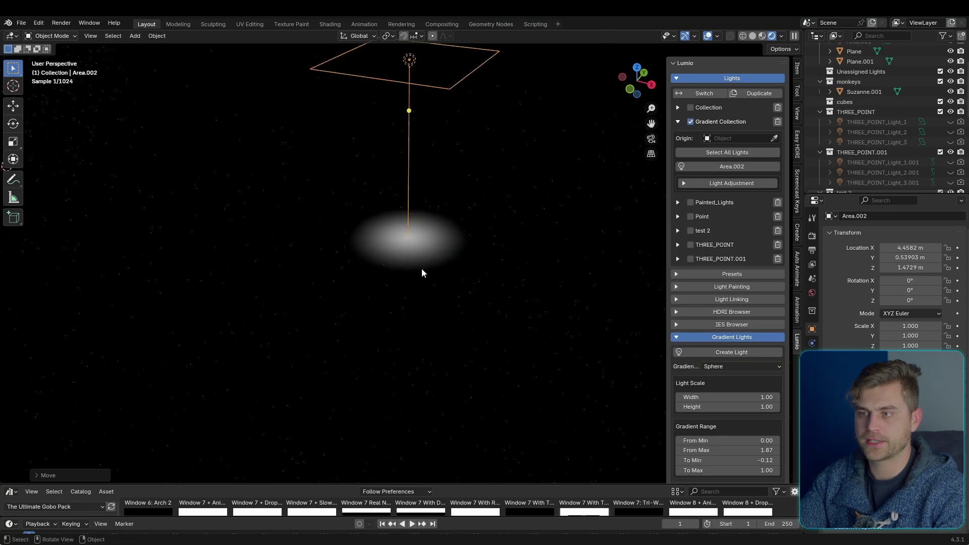
# Change the light's gradient type to Horizontal and set From Max to 1.70
pyautogui.moveTo(422, 268); pyautogui.dragTo(411, 280, button='middle')
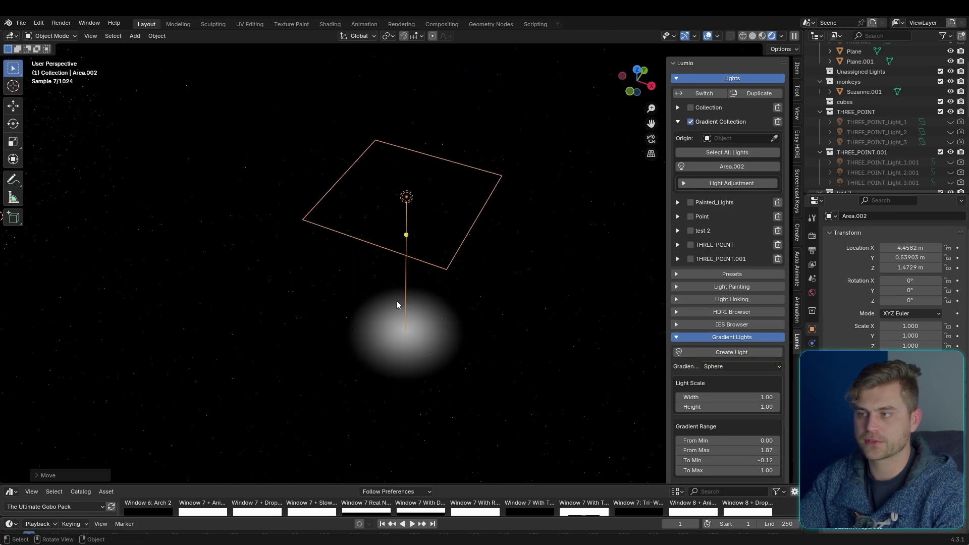
pyautogui.scroll(-4, 722, 334)
pyautogui.click(729, 313)
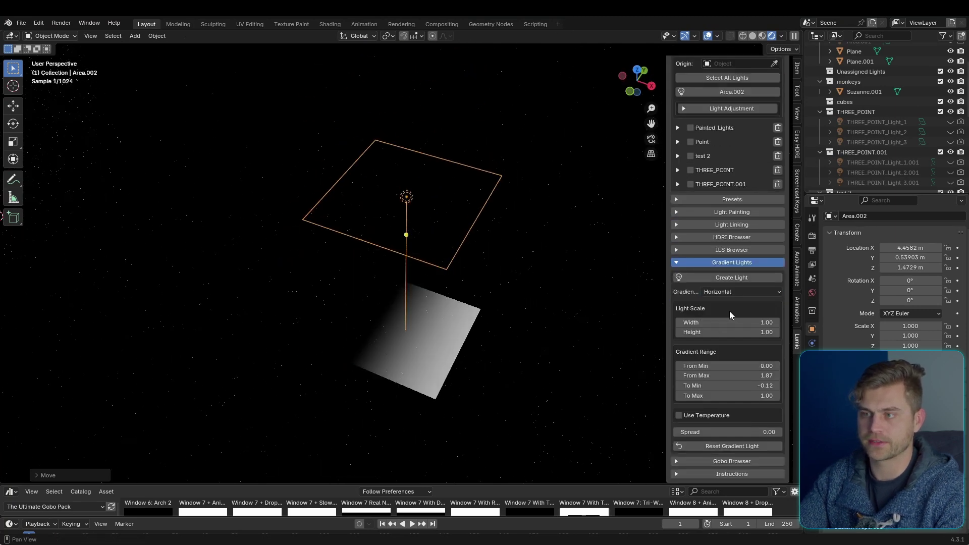
pyautogui.scroll(2, 511, 353)
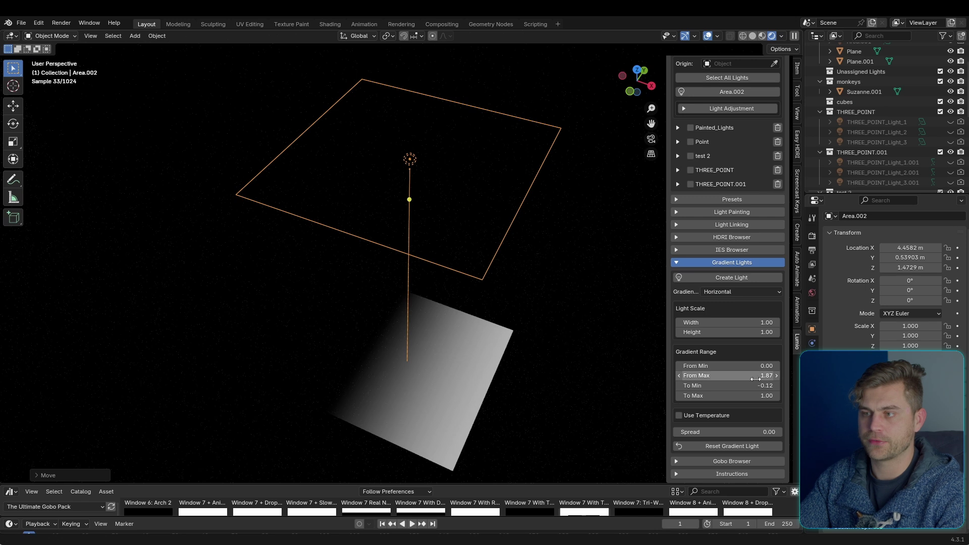
pyautogui.moveTo(728, 376); pyautogui.dragTo(755, 379)
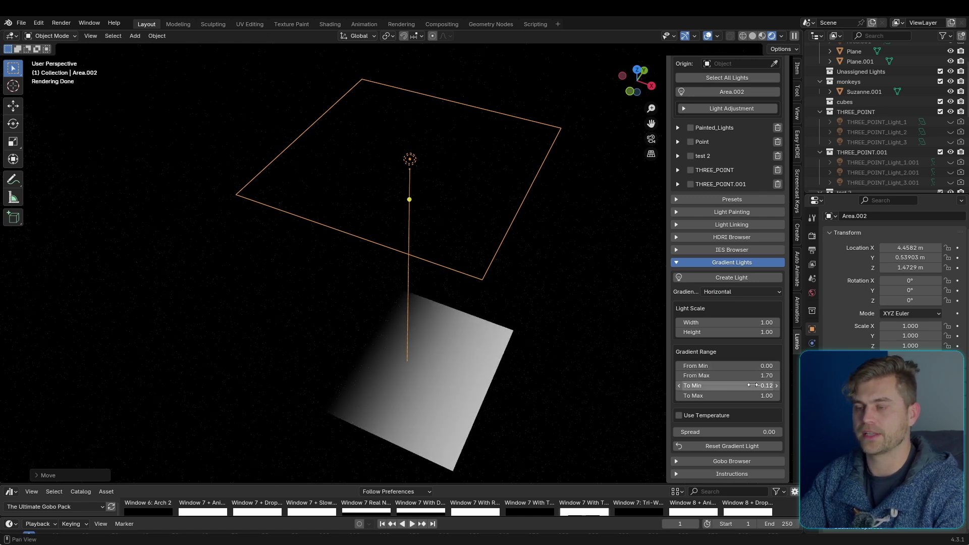
# Scale the gradient light to width 0.90 and height 1.08, and enable its temperature at 4300
pyautogui.scroll(2, 746, 374)
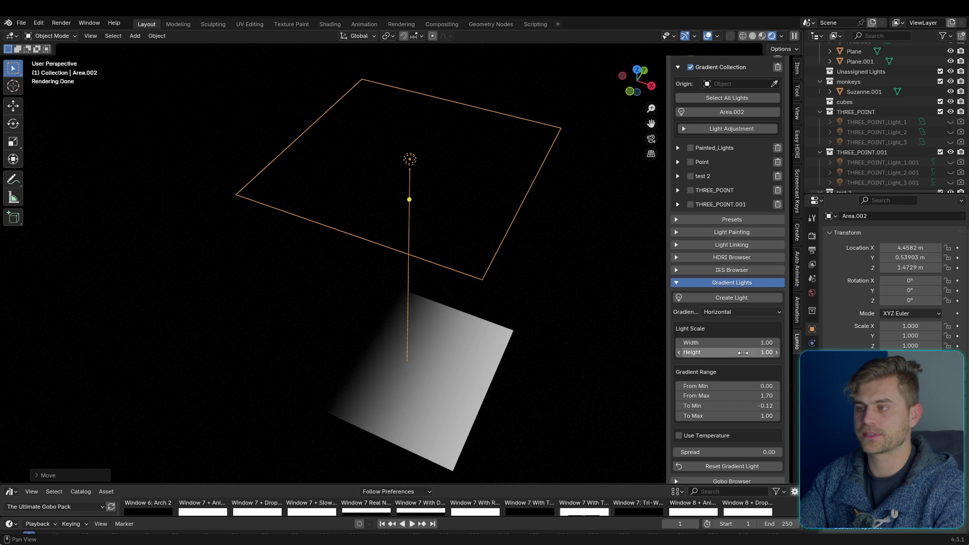
pyautogui.moveTo(750, 352)
pyautogui.mouseDown()
pyautogui.moveTo(782, 352)
pyautogui.moveTo(755, 352)
pyautogui.moveTo(766, 341)
pyautogui.moveTo(734, 342)
pyautogui.mouseUp()
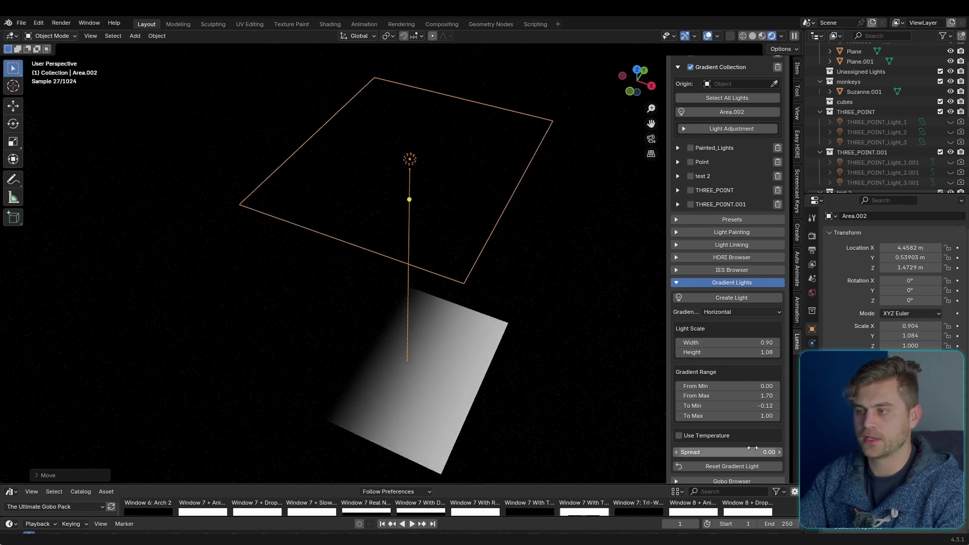
pyautogui.click(688, 438)
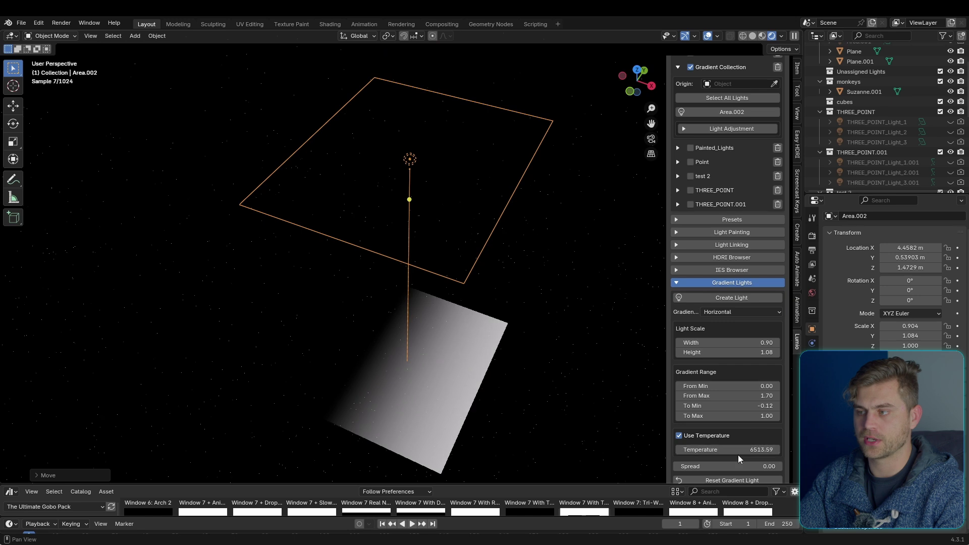
pyautogui.click(757, 450)
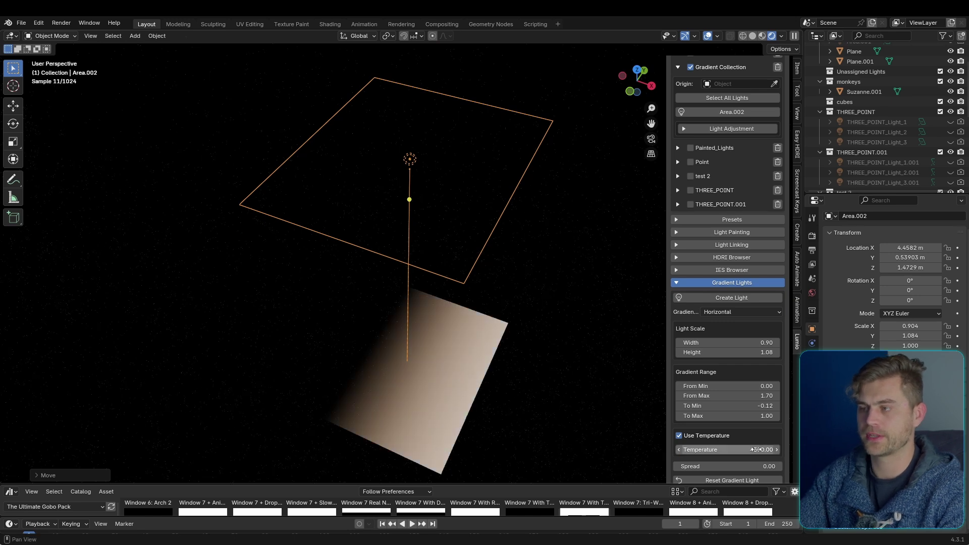
# Try a gradient light spread of 180, and narrow it down to 4.59
pyautogui.scroll(-2, 756, 450)
pyautogui.click(755, 432)
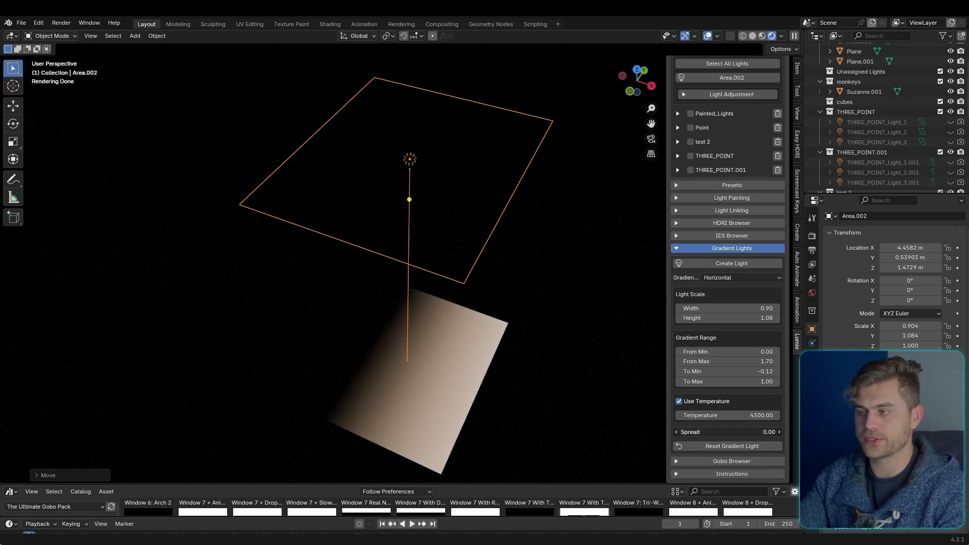
pyautogui.write('180')
pyautogui.press('Return')
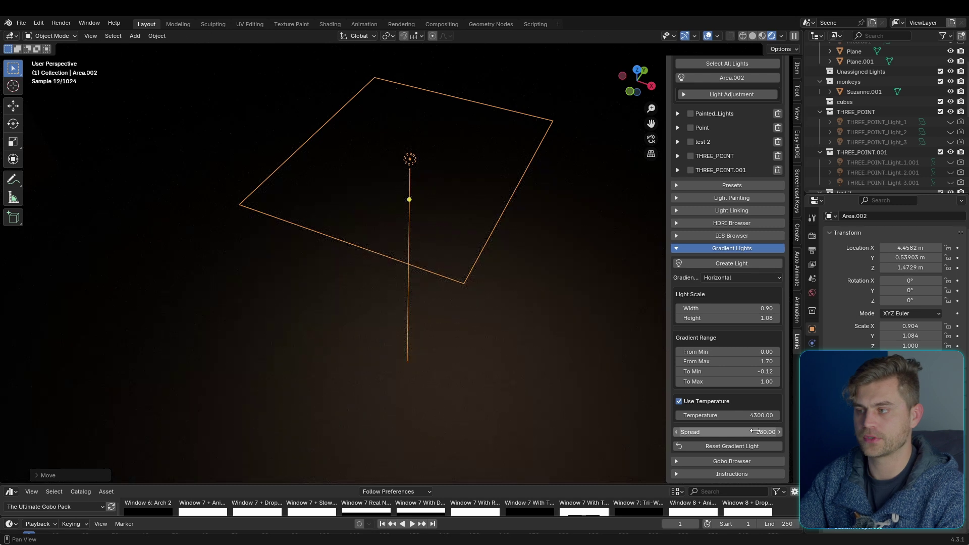
pyautogui.moveTo(755, 432); pyautogui.dragTo(700, 432)
# Set the gradient range's From Max to 2.08 and To Min to -0.24, and collapse all Lumio sections
pyautogui.moveTo(728, 361)
pyautogui.mouseDown()
pyautogui.moveTo(743, 361)
pyautogui.moveTo(720, 373)
pyautogui.mouseUp()
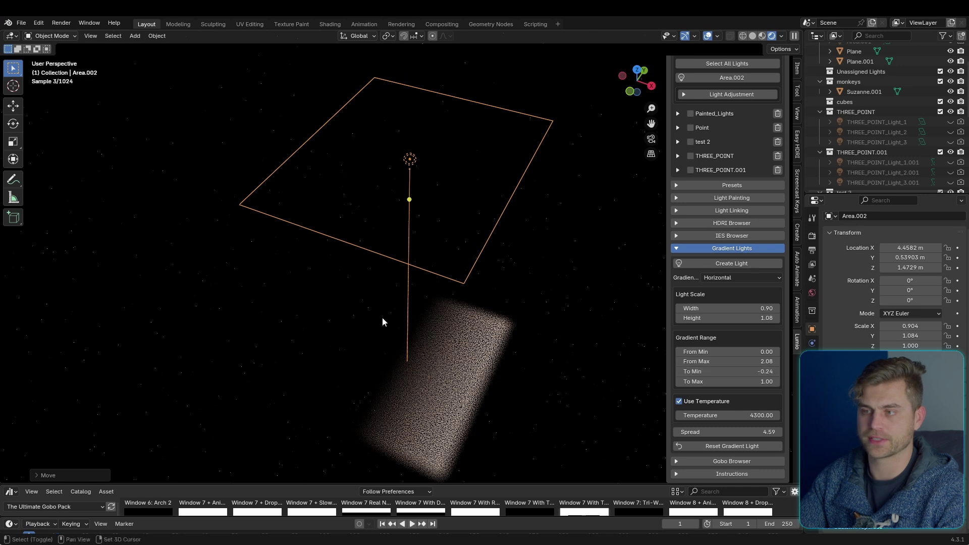
pyautogui.click(707, 248)
pyautogui.scroll(-6, 517, 214)
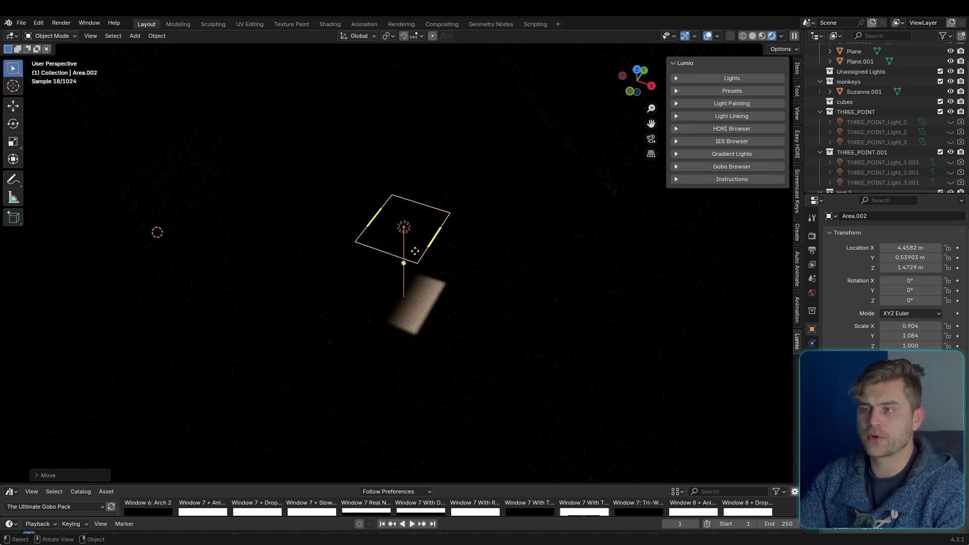
# Replace the gradient area light with a spot light placed above the floor at about X 4.57, Y 0.91, Z 1.53 m
pyautogui.press('x')
pyautogui.click(438, 252)
pyautogui.hotkey('shift', 'a')
pyautogui.moveTo(444, 385)
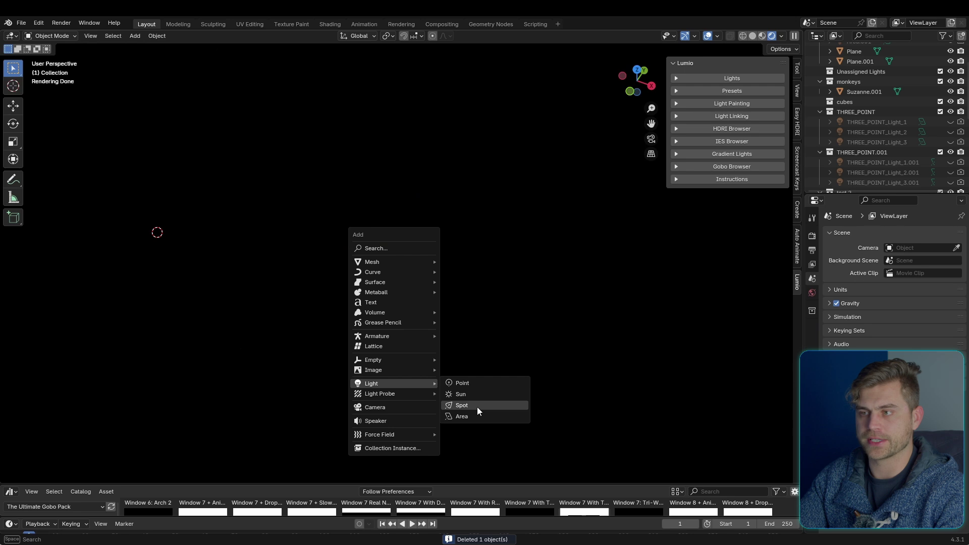
pyautogui.click(477, 407)
pyautogui.press('g')
pyautogui.press('z')
pyautogui.click(374, 211)
pyautogui.press('g')
pyautogui.click(679, 362)
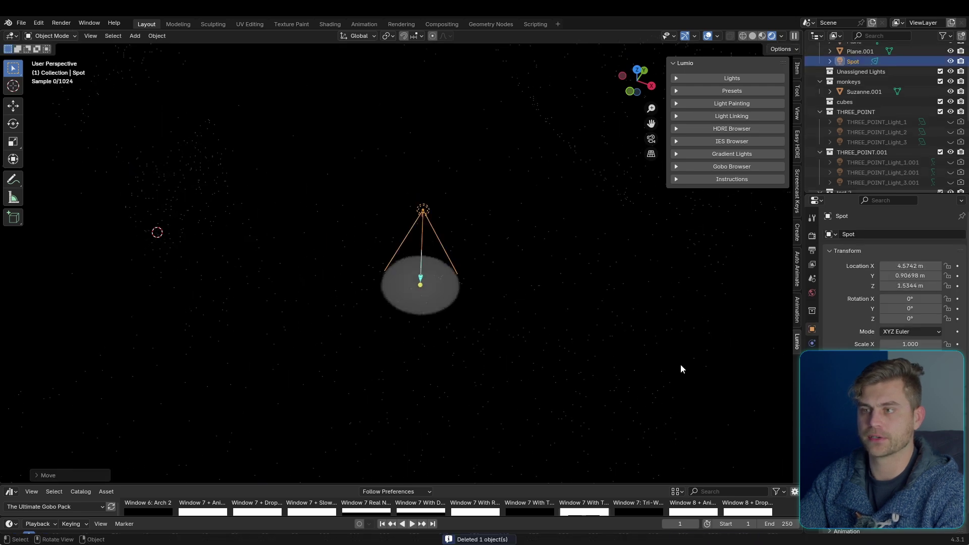
# Expand the Gobo Browser section and apply the built-in tree gobo preset, with temperature 4300, to the spot light
pyautogui.scroll(7, 679, 362)
pyautogui.click(706, 167)
pyautogui.keyDown('shift'); pyautogui.moveTo(656, 244); pyautogui.dragTo(550, 270, button='middle'); pyautogui.keyUp('shift')
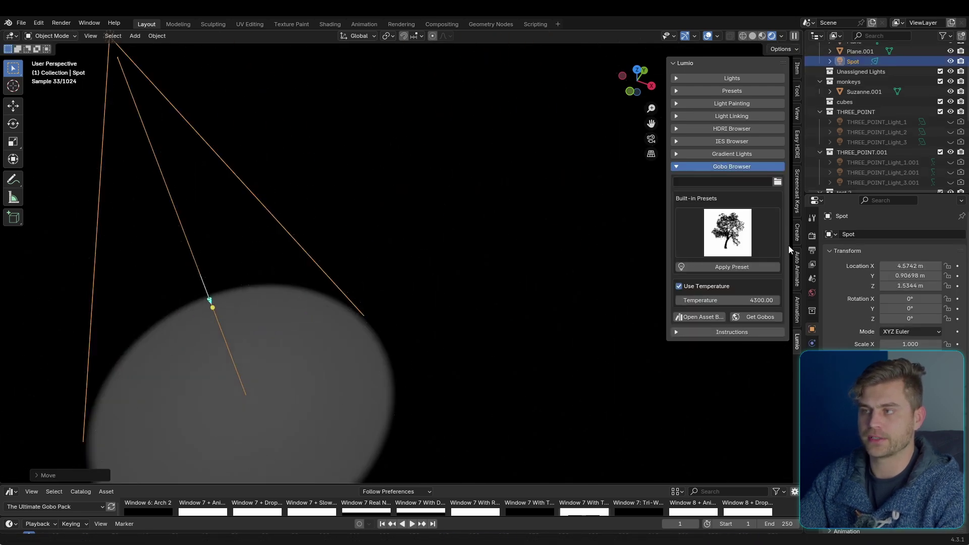
pyautogui.moveTo(585, 233); pyautogui.dragTo(631, 253, button='middle')
pyautogui.click(732, 267)
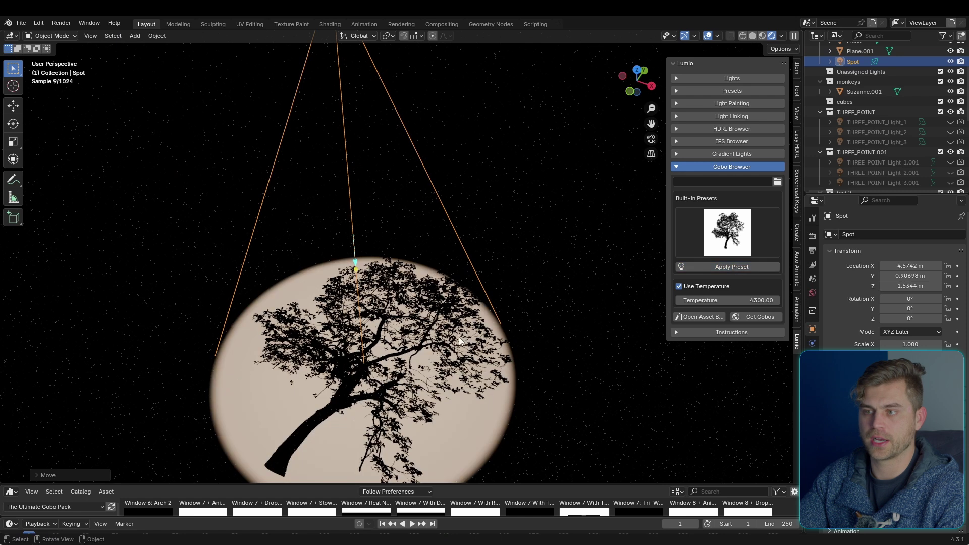
pyautogui.scroll(-3, 457, 341)
pyautogui.moveTo(458, 341)
pyautogui.keyDown('shift'); pyautogui.mouseDown(button='middle')
pyautogui.moveTo(500, 378)
pyautogui.moveTo(456, 374)
pyautogui.moveTo(456, 344)
pyautogui.mouseUp(button='middle'); pyautogui.keyUp('shift')
pyautogui.scroll(5, 495, 378)
pyautogui.scroll(-3, 456, 345)
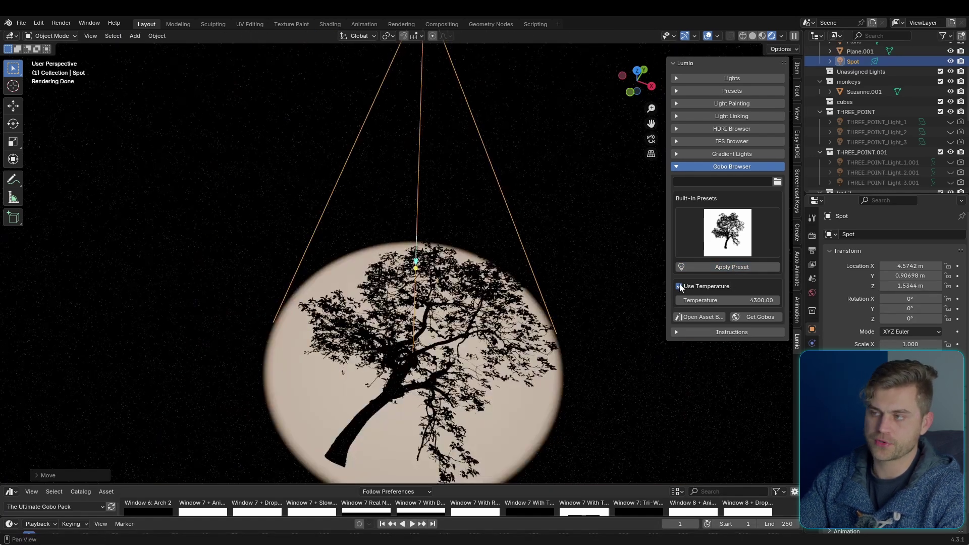
# Try the built-in Lamp 1 chandelier gobo preset on the spot light
pyautogui.click(727, 232)
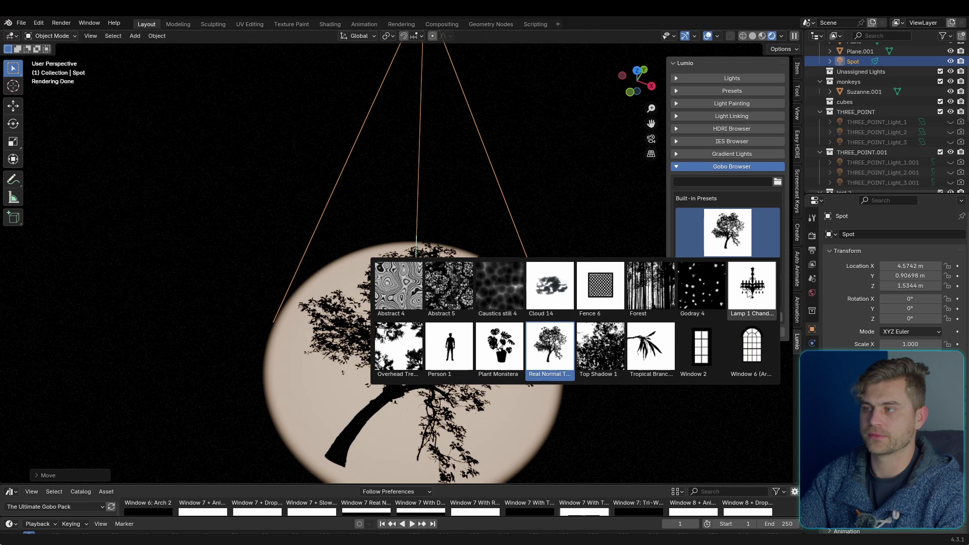
pyautogui.click(751, 291)
pyautogui.click(722, 271)
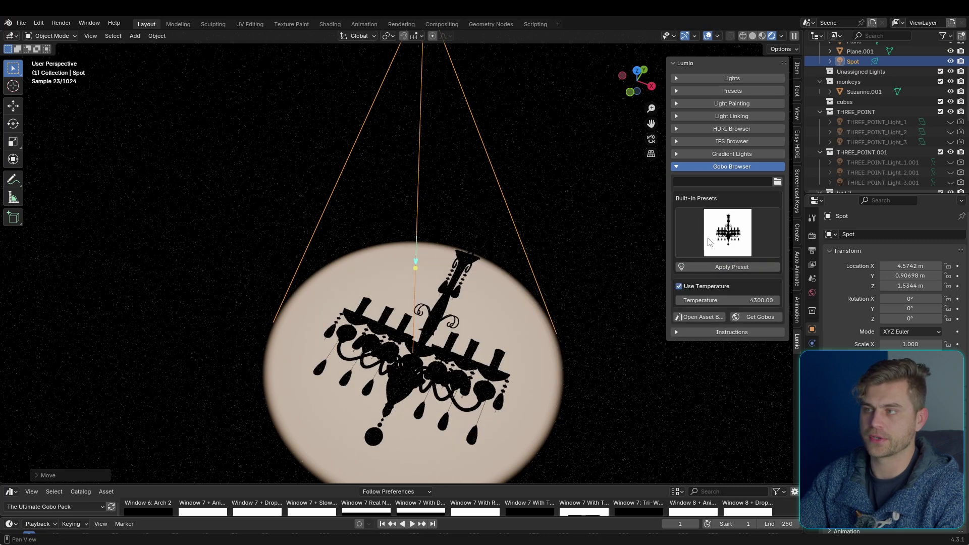
# Apply the built-in Top Shadow 1 gobo preset to the spot light
pyautogui.click(727, 232)
pyautogui.click(623, 342)
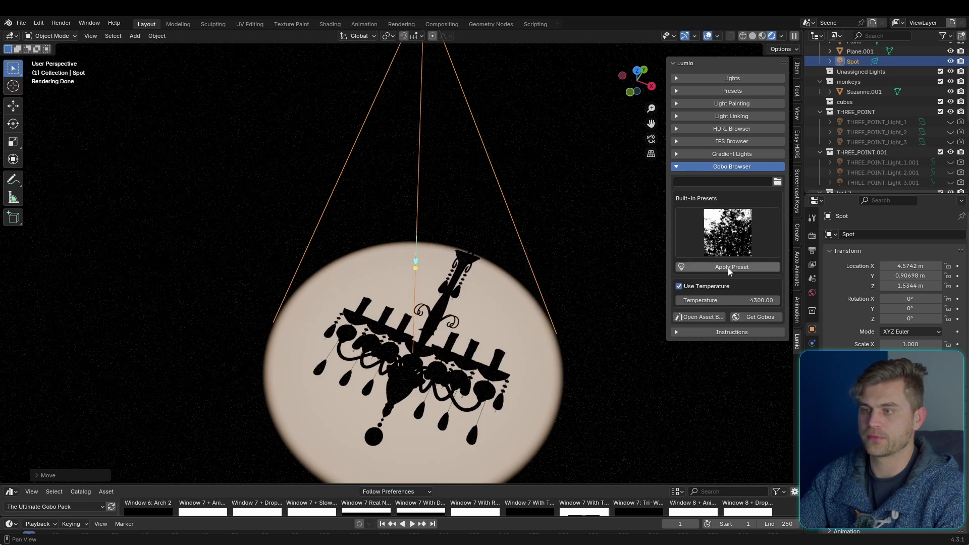
pyautogui.scroll(-4, 538, 289)
pyautogui.scroll(4, 538, 289)
pyautogui.scroll(-4, 550, 295)
# Raise the spot light to about Z 1.93 m in light painting mode and set its spot blend to 1.000
pyautogui.moveTo(434, 272)
pyautogui.mouseDown(button='middle')
pyautogui.moveTo(412, 222)
pyautogui.moveTo(408, 235)
pyautogui.moveTo(432, 262)
pyautogui.mouseUp(button='middle')
pyautogui.click(417, 215)
pyautogui.click(409, 206)
pyautogui.click(408, 207)
pyautogui.click(405, 214)
pyautogui.click(404, 214)
pyautogui.click(411, 207)
pyautogui.scroll(4, 422, 264)
pyautogui.keyDown('shift'); pyautogui.moveTo(423, 262); pyautogui.dragTo(429, 186, button='middle'); pyautogui.keyUp('shift')
pyautogui.keyDown('alt'); pyautogui.scroll(4, 490, 231); pyautogui.keyUp('alt')
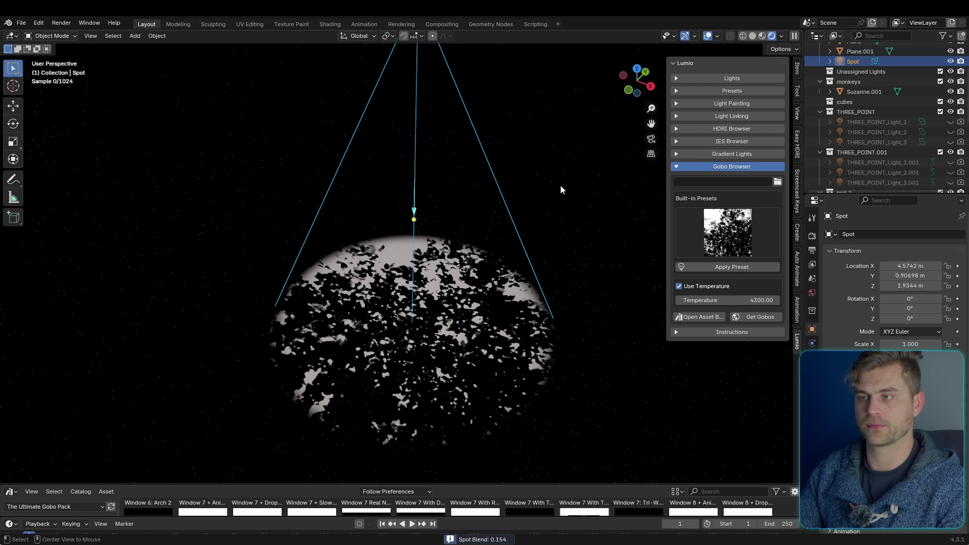
pyautogui.keyDown('alt'); pyautogui.moveTo(573, 180); pyautogui.dragTo(686, 95); pyautogui.keyUp('alt')
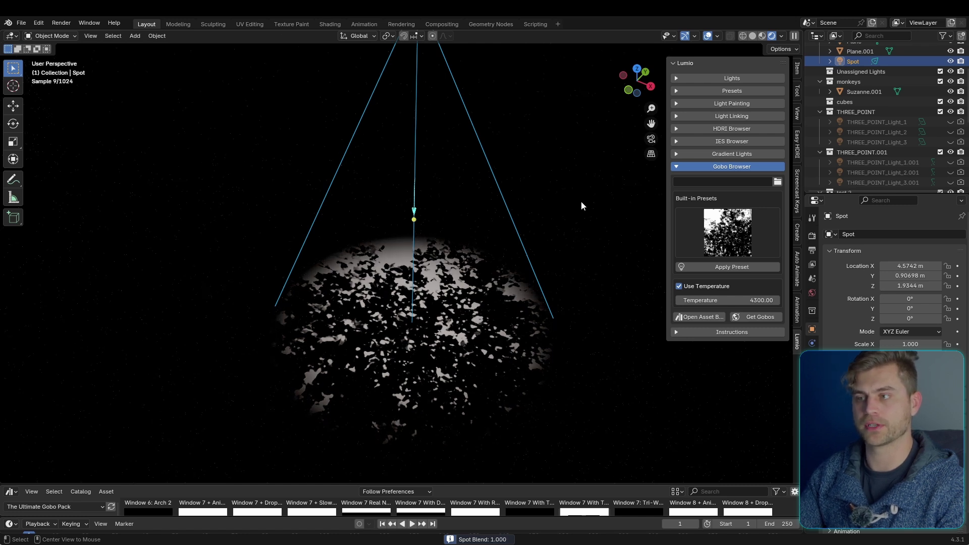
# Try several spotlight radii to soften the gobo shadow, ending at a radius of 0.021
pyautogui.keyDown('alt'); pyautogui.scroll(2, 498, 279); pyautogui.keyUp('alt')
pyautogui.keyDown('alt'); pyautogui.scroll(-2, 498, 280); pyautogui.keyUp('alt')
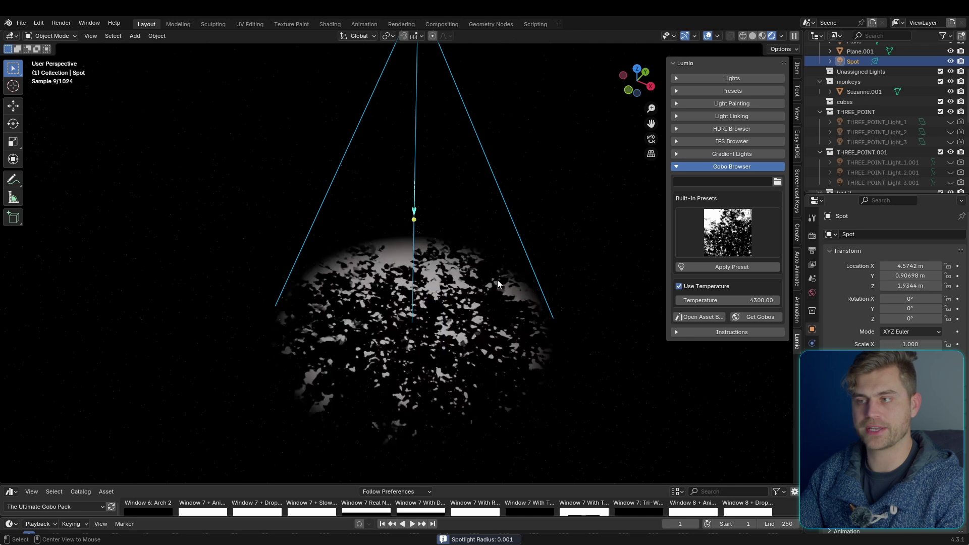
pyautogui.scroll(4, 497, 284)
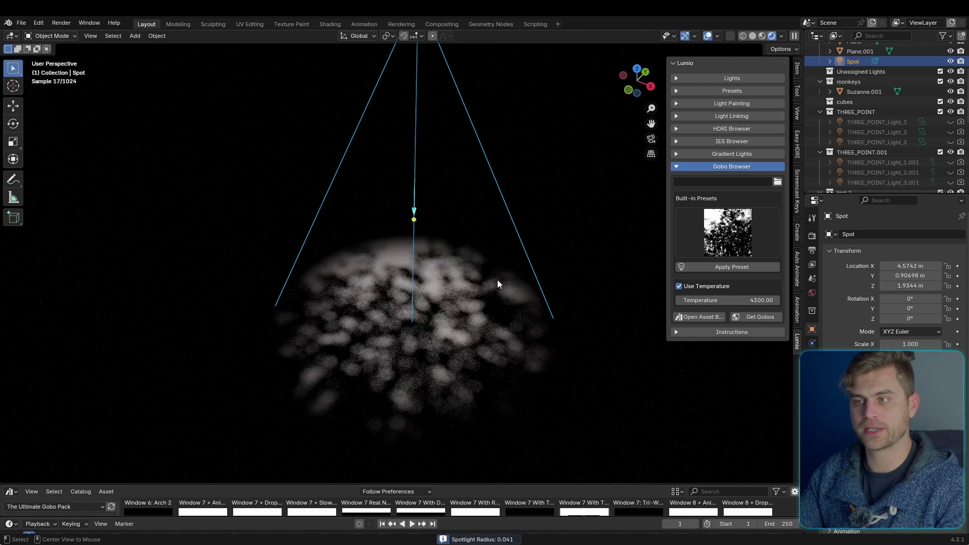
pyautogui.scroll(-2, 498, 283)
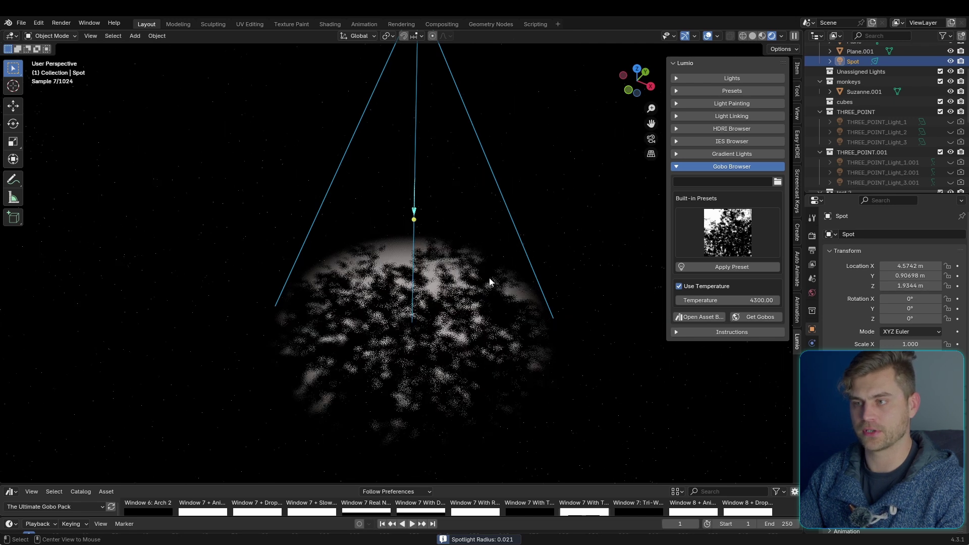
# Light-paint the spot onto the monkey head from above at about Z 6.96 m, and adjust its color temperature to about 6200
pyautogui.moveTo(457, 256); pyautogui.dragTo(529, 274, button='middle')
pyautogui.scroll(-6, 471, 259)
pyautogui.press('e')
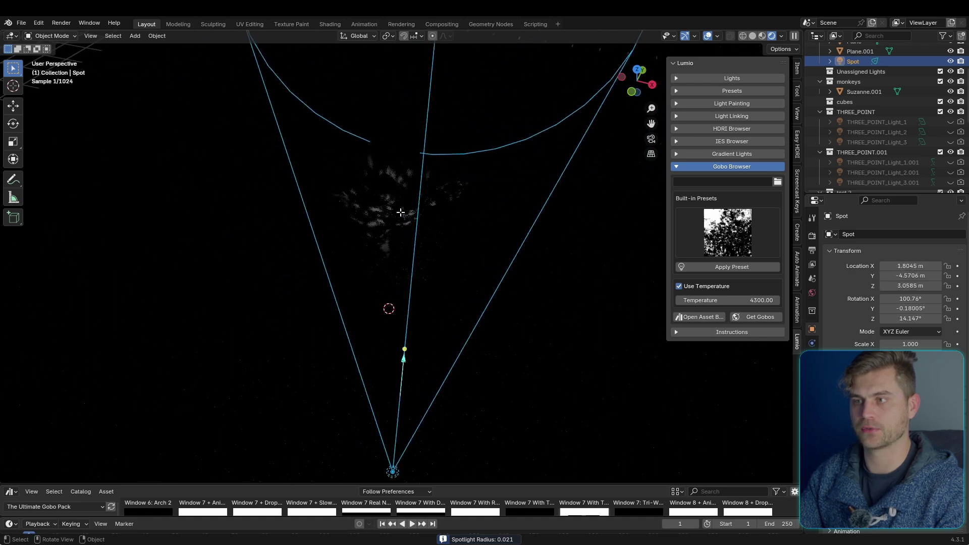
pyautogui.moveTo(401, 212); pyautogui.dragTo(423, 264)
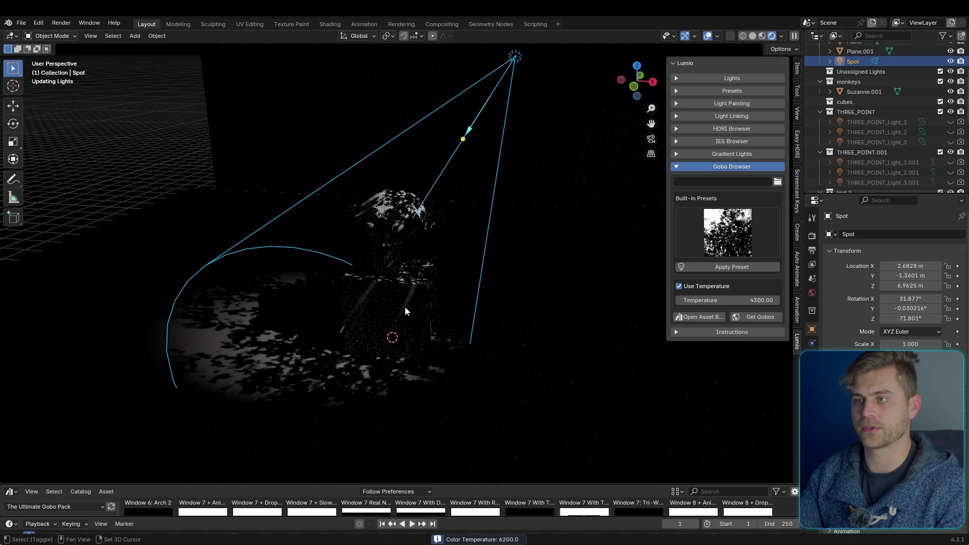
pyautogui.keyDown('shift'); pyautogui.scroll(2, 498, 151); pyautogui.keyUp('shift')
pyautogui.scroll(2, 448, 253)
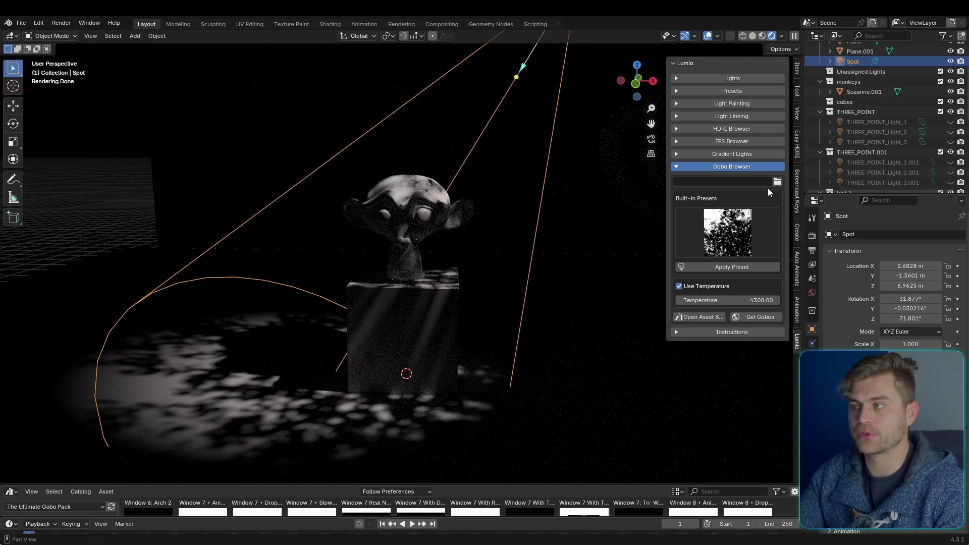
# Open the folder chooser for custom gobos and close it without choosing a folder
pyautogui.click(778, 183)
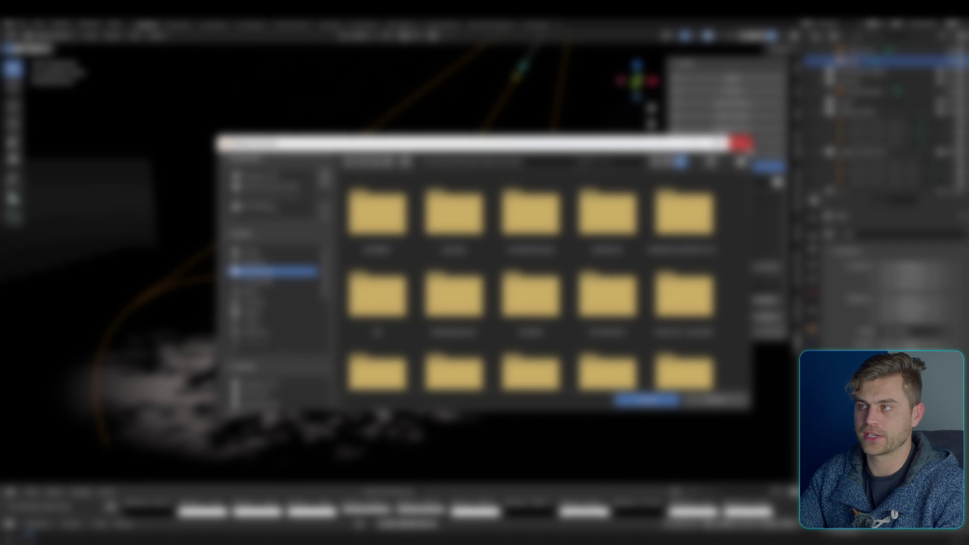
pyautogui.click(739, 145)
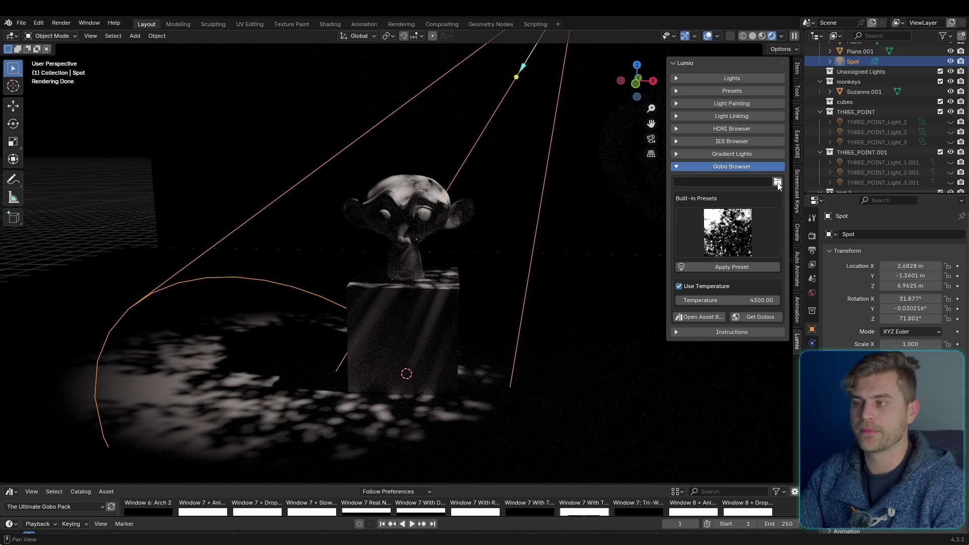
# Open an asset browser below the viewport, browse The Ultimate Gobo Pack library in it, and shrink the area to a thin strip
pyautogui.click(699, 318)
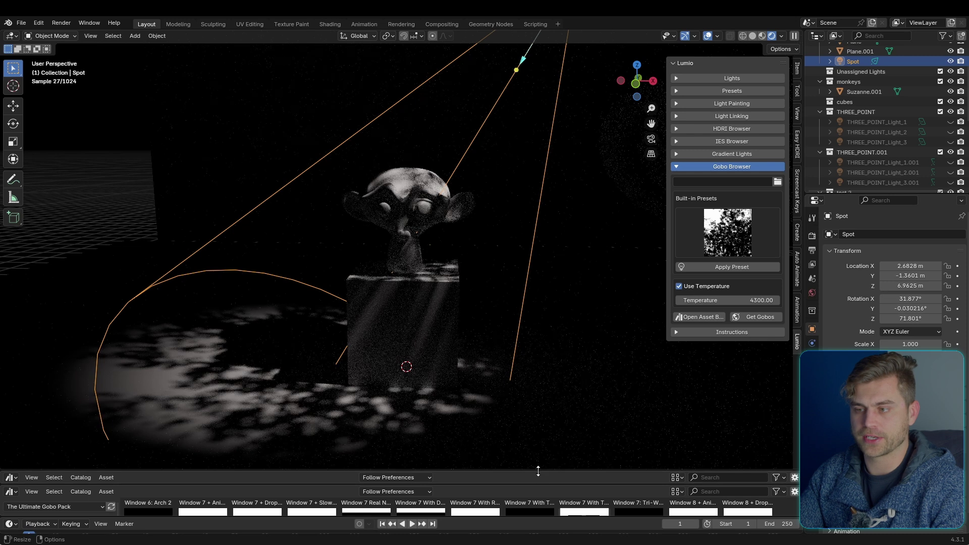
pyautogui.click(538, 308)
pyautogui.click(55, 328)
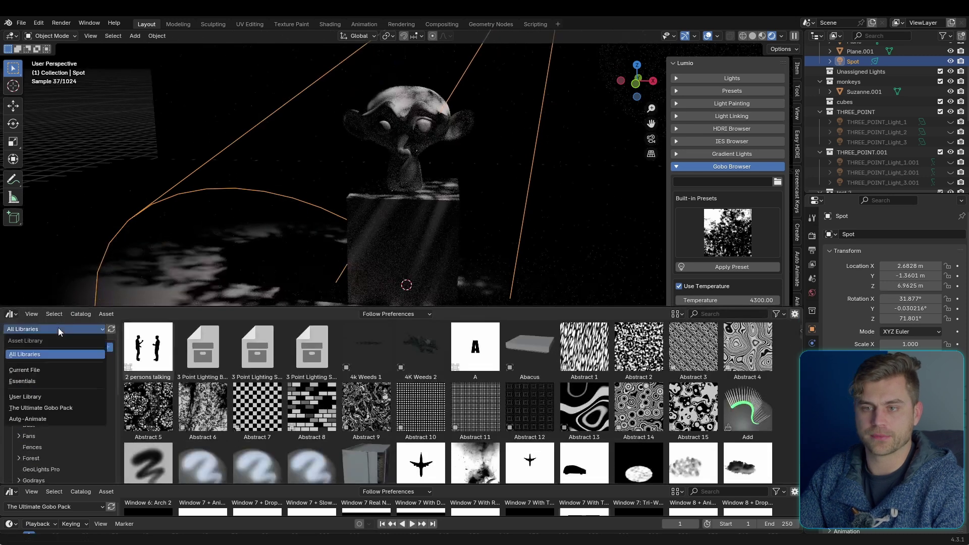
pyautogui.click(53, 408)
pyautogui.scroll(-10, 383, 374)
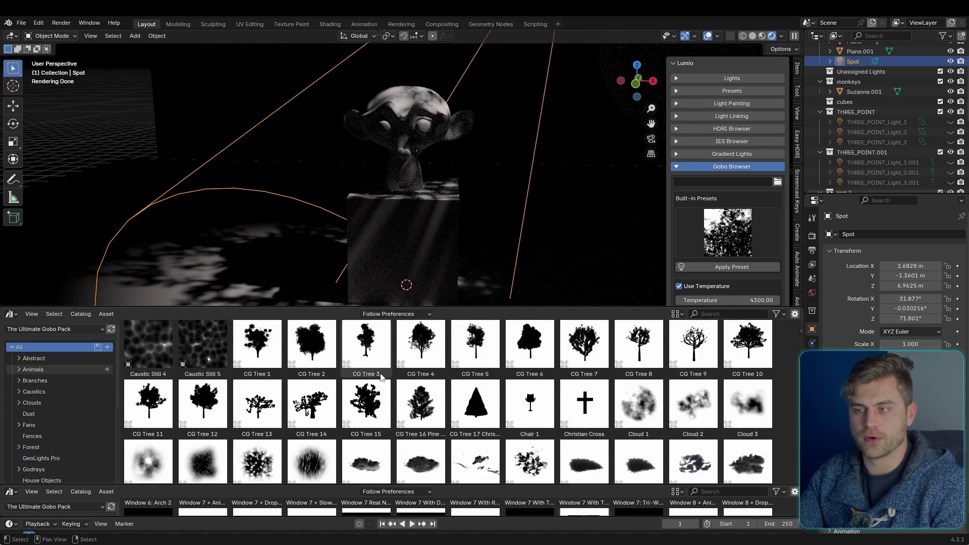
pyautogui.scroll(-20, 383, 375)
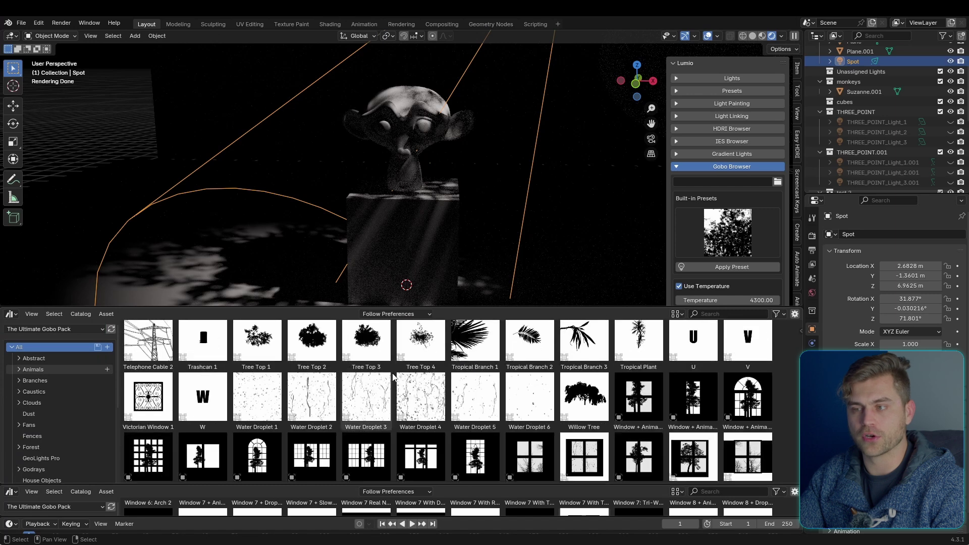
pyautogui.scroll(-5, 392, 374)
pyautogui.moveTo(505, 308); pyautogui.dragTo(632, 457)
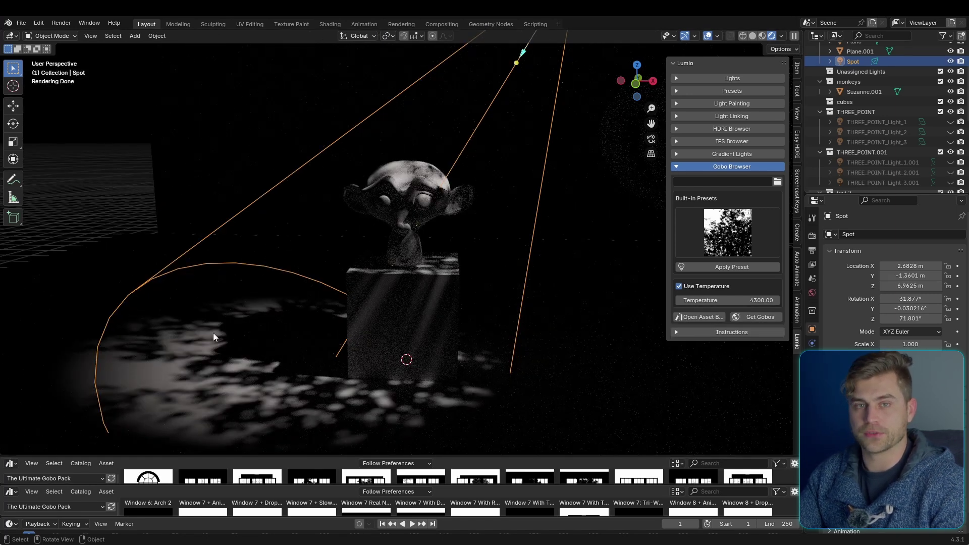
# Collapse the Gobo Browser section, and view Lumio's shortcut instructions and close them
pyautogui.click(726, 166)
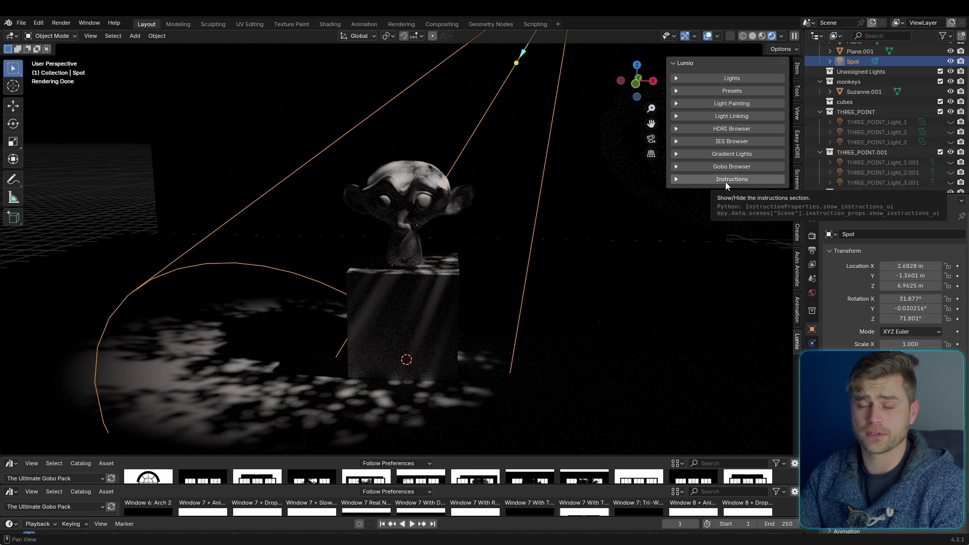
pyautogui.click(728, 180)
pyautogui.click(725, 195)
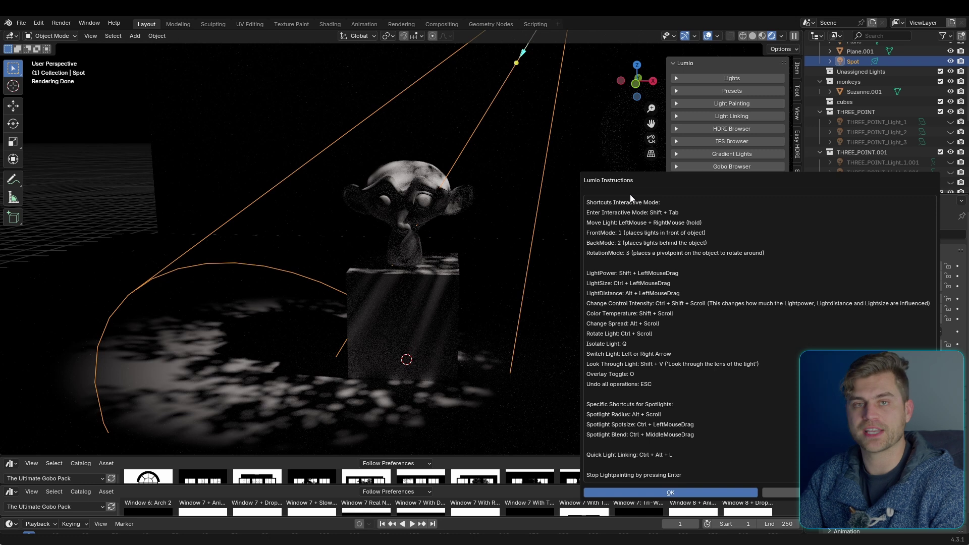
pyautogui.press('Escape')
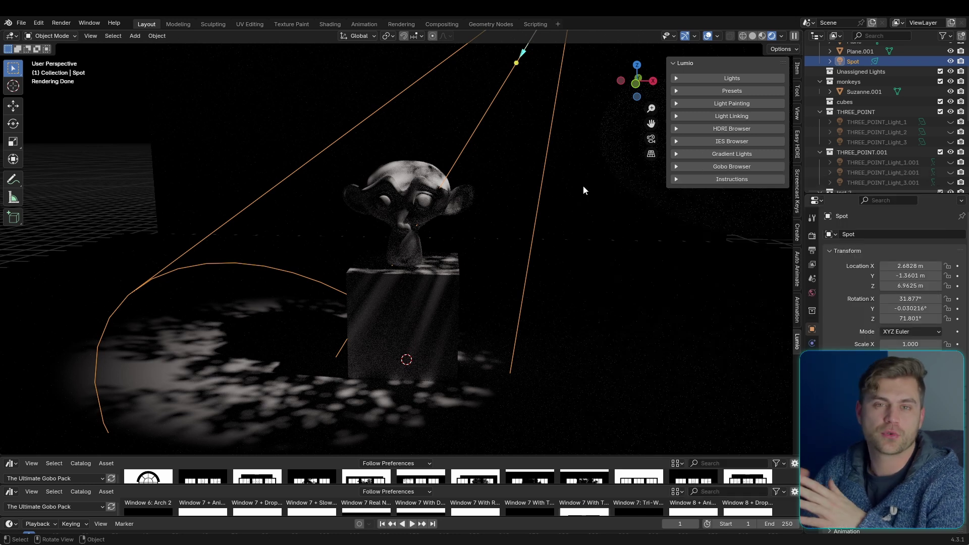